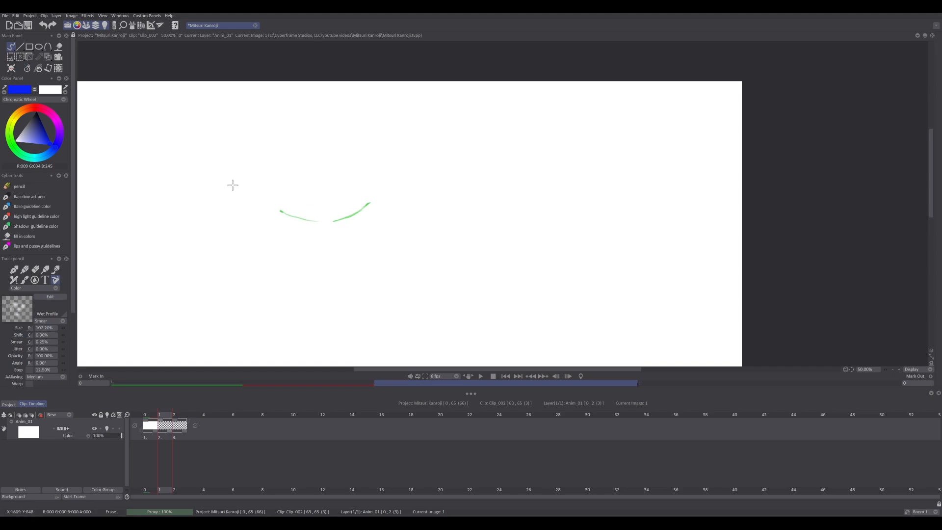
key(Left)
key(Right)
drag(311, 190, 365, 201)
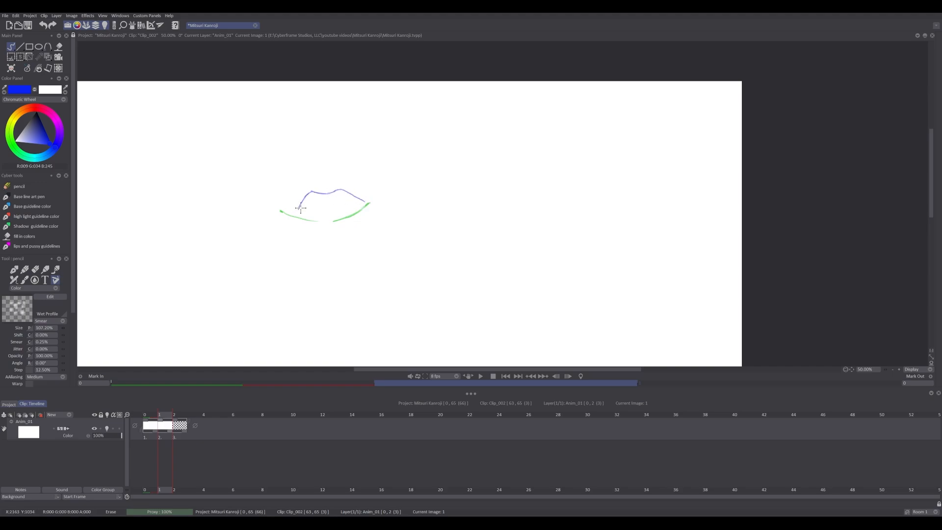
key(ctrl+z)
key(ctrl+z)
mouse_move(313, 197)
mouse_down()
mouse_move(351, 213)
mouse_move(332, 196)
mouse_move(289, 208)
mouse_move(365, 204)
mouse_up()
key(ctrl+z)
key(ctrl+z)
drag(285, 211, 305, 233)
mouse_move(365, 205)
mouse_down()
mouse_move(321, 236)
mouse_move(303, 234)
mouse_move(359, 227)
mouse_up()
key(ctrl+z)
key(ctrl+z)
key(ctrl+z)
key(ctrl+z)
key(ctrl+z)
key(Left)
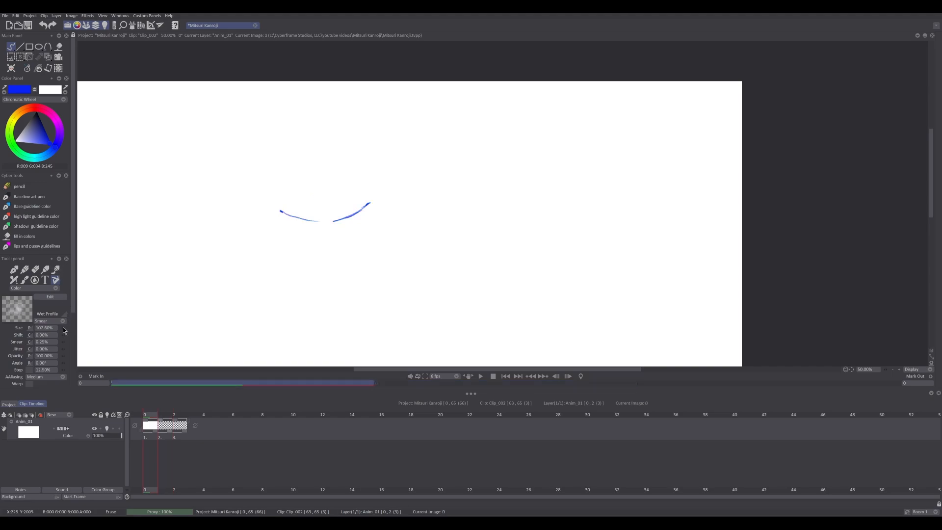
Set the pencil size to 137.20%.
drag(63, 327, 78, 327)
click(898, 368)
drag(295, 222, 465, 247)
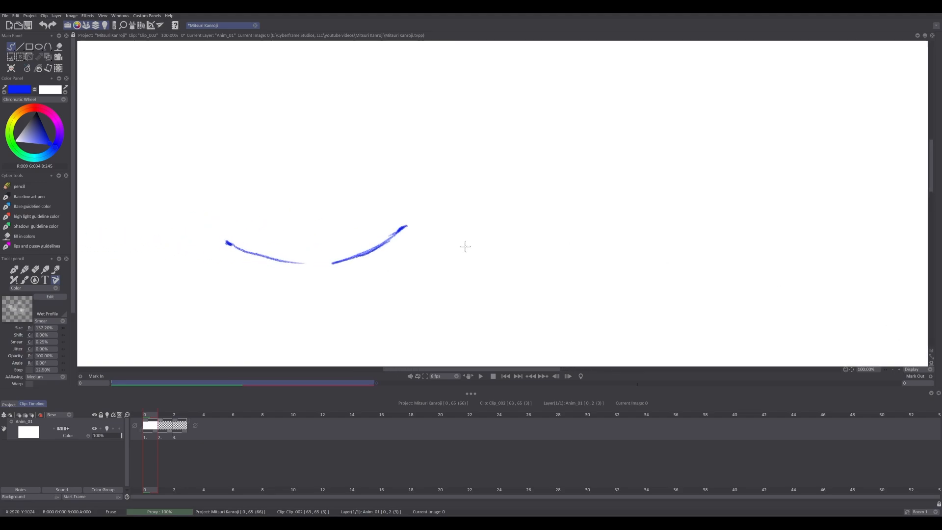
mouse_move(295, 204)
mouse_down()
mouse_move(332, 203)
mouse_move(381, 225)
mouse_up()
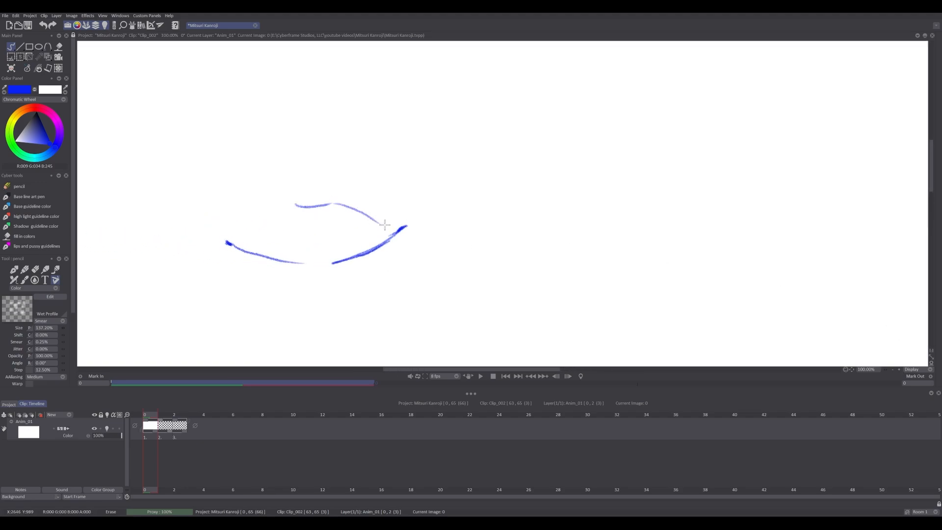
drag(295, 207, 258, 233)
mouse_move(295, 206)
mouse_down()
mouse_move(267, 221)
mouse_move(240, 258)
mouse_move(278, 293)
mouse_move(308, 293)
mouse_up()
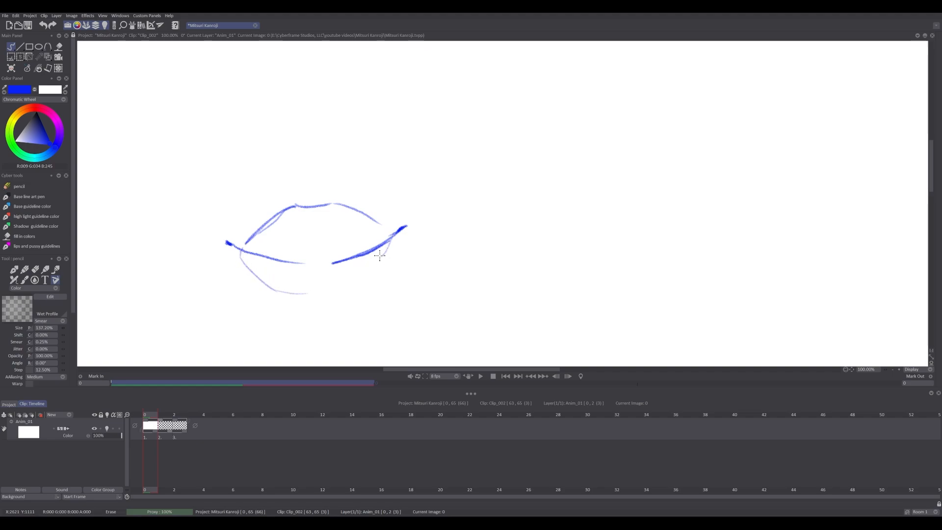
key(ctrl+z)
key(ctrl+z)
key(ctrl+z)
key(ctrl+z)
key(ctrl+z)
key(ctrl+z)
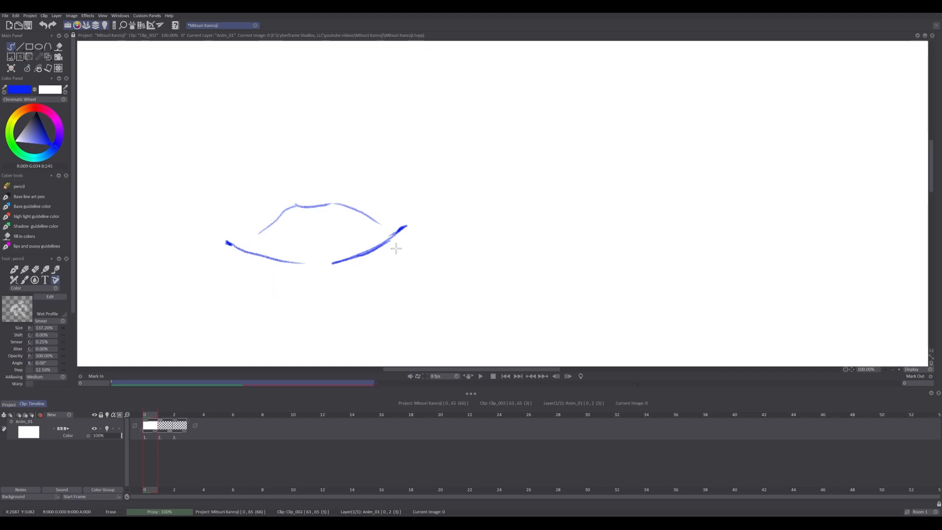
Sketch the outer outline of wide-open lips on the second frame, over the onion-skinned closed smile.
key(Right)
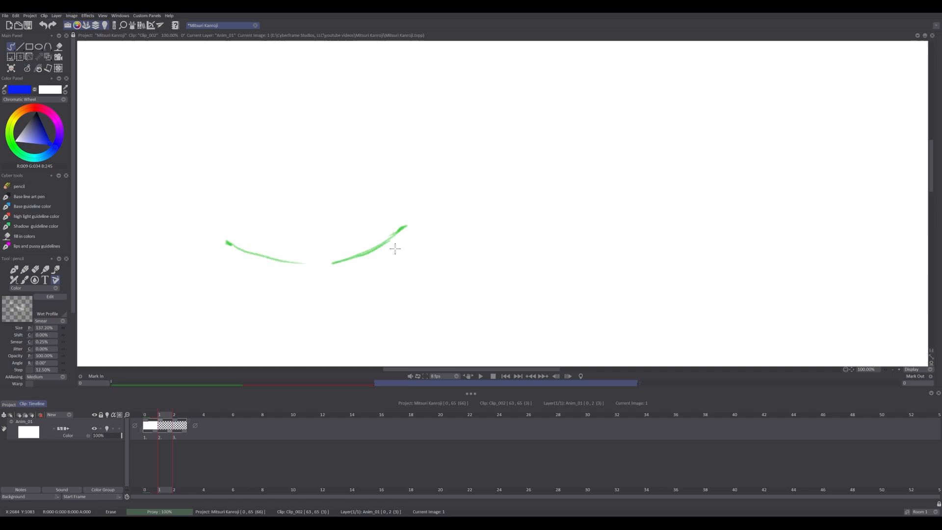
mouse_move(291, 204)
mouse_down()
mouse_move(351, 208)
mouse_move(380, 225)
mouse_up()
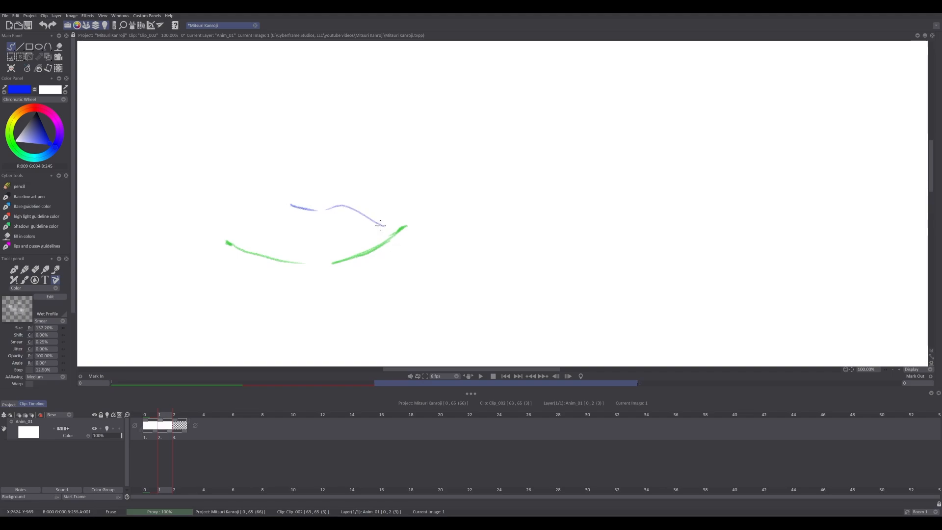
mouse_move(291, 206)
mouse_down()
mouse_move(249, 252)
mouse_move(291, 293)
mouse_move(314, 296)
mouse_up()
mouse_move(384, 226)
mouse_down()
mouse_move(397, 234)
mouse_move(366, 282)
mouse_move(310, 297)
mouse_move(380, 272)
mouse_up()
Add the upper lip's lower edge and a rounded inner mouth opening to the open lips on the second frame.
mouse_move(261, 237)
mouse_down()
mouse_move(293, 208)
mouse_move(342, 205)
mouse_move(288, 213)
mouse_move(346, 216)
mouse_up()
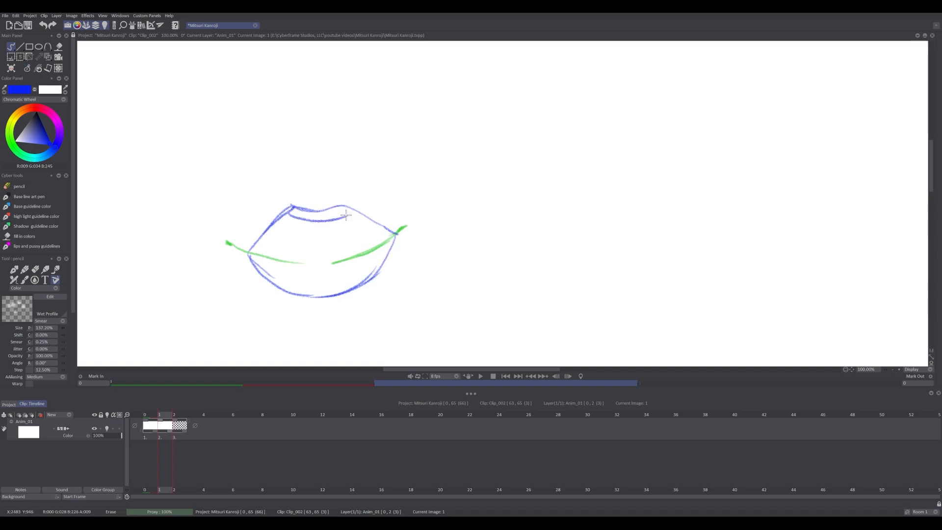
mouse_move(283, 231)
mouse_down()
mouse_move(270, 258)
mouse_move(328, 286)
mouse_move(373, 255)
mouse_move(381, 234)
mouse_up()
drag(259, 238, 277, 229)
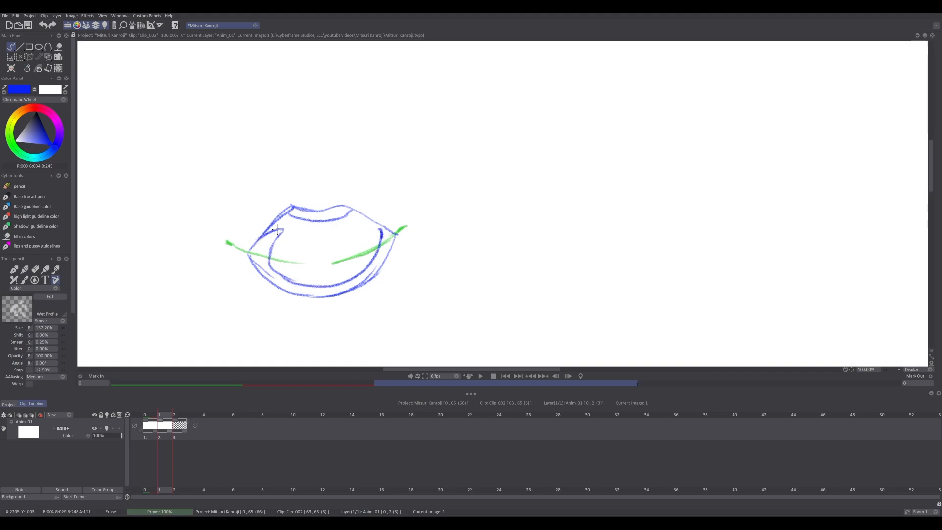
mouse_move(376, 225)
mouse_down()
mouse_move(272, 236)
mouse_move(286, 281)
mouse_up()
drag(247, 245, 280, 281)
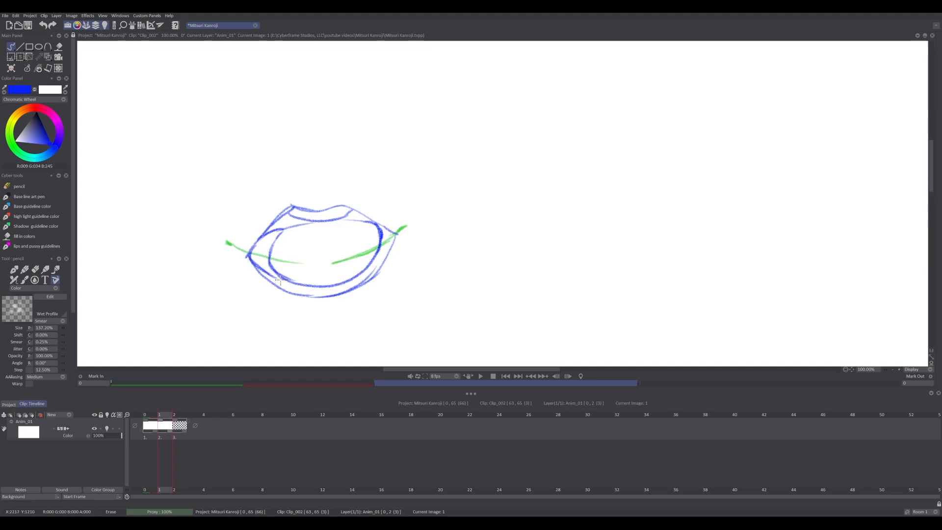
Sketch wider, flatter lips on the third frame over the onion-skinned open mouth, with a wavy upper line and curved lower edge.
key(Left)
key(Right)
key(Right)
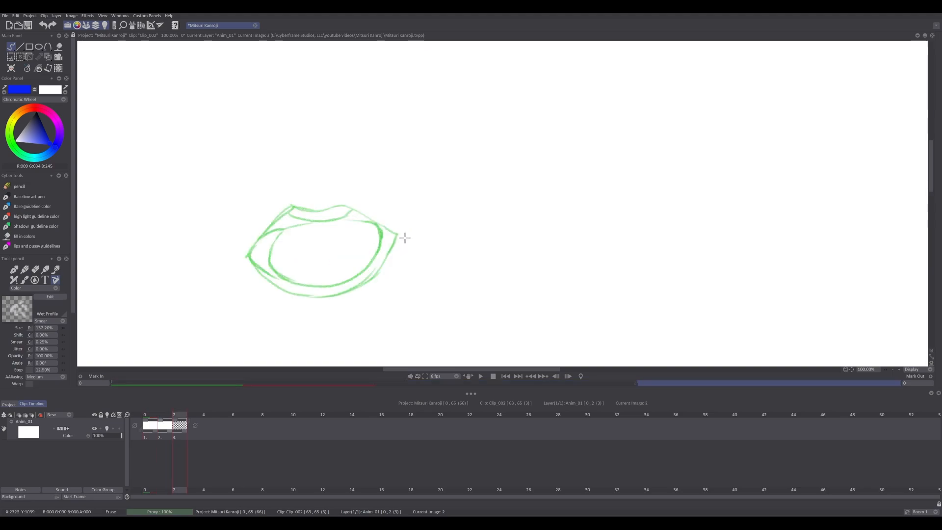
click(307, 229)
drag(226, 241, 407, 226)
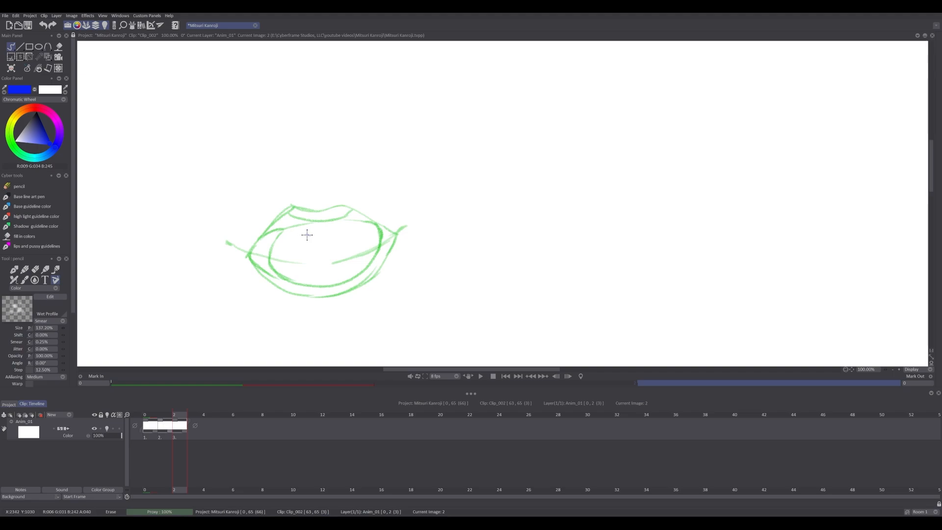
drag(306, 235, 425, 228)
mouse_move(312, 241)
mouse_down()
mouse_move(227, 240)
mouse_move(250, 267)
mouse_move(293, 282)
mouse_up()
mouse_move(410, 232)
mouse_down()
mouse_move(384, 263)
mouse_move(328, 280)
mouse_move(350, 275)
mouse_up()
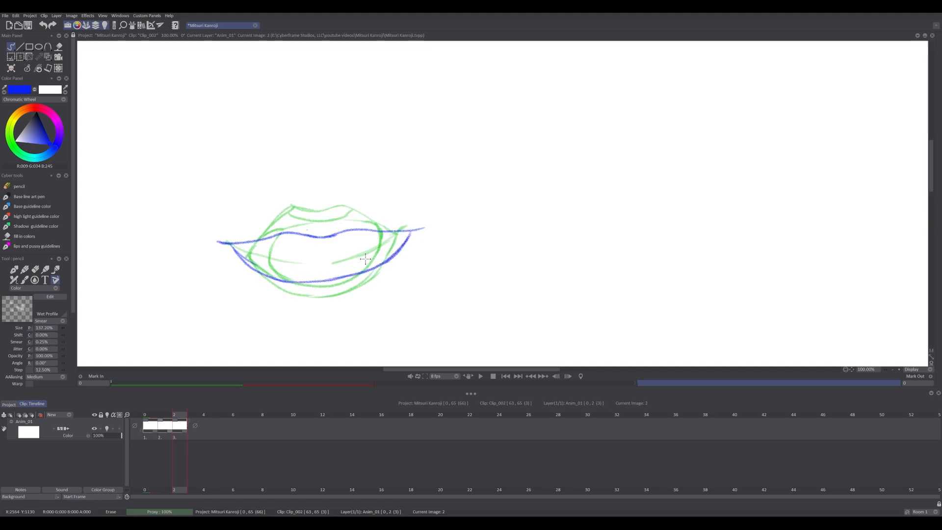
Add the inner lip lines and reinforce the lower lip curve on the third frame's mouth.
mouse_move(287, 237)
mouse_down()
mouse_move(365, 234)
mouse_move(366, 257)
mouse_move(300, 269)
mouse_up()
mouse_move(248, 243)
mouse_down()
mouse_move(299, 276)
mouse_move(375, 249)
mouse_move(395, 258)
mouse_move(284, 281)
mouse_move(361, 278)
mouse_move(309, 285)
mouse_up()
drag(248, 244, 249, 251)
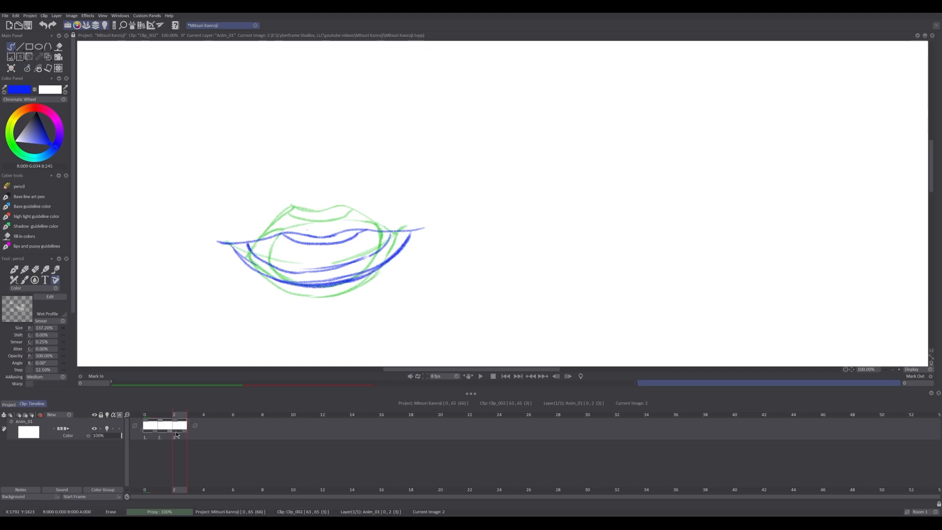
Play back the three-frame lip animation at 50% zoom, with all its frames selected.
drag(183, 435, 148, 436)
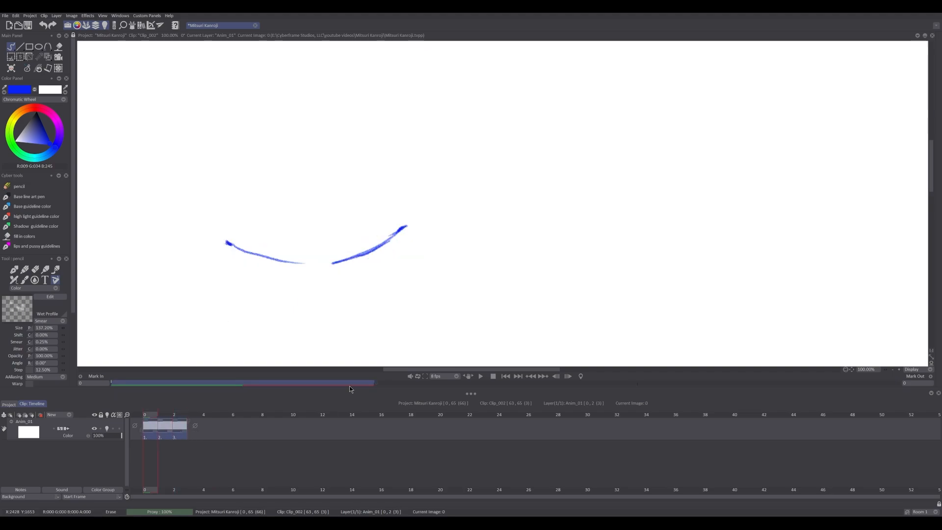
click(481, 375)
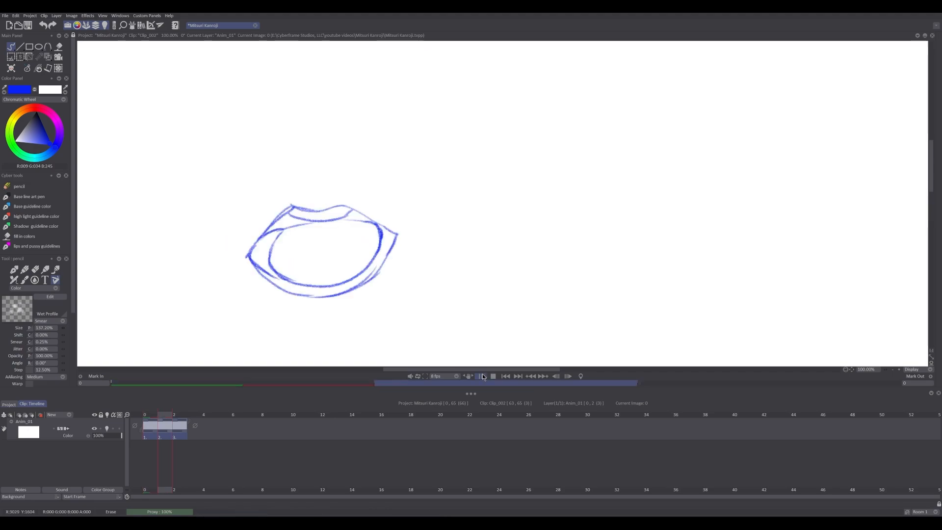
click(893, 368)
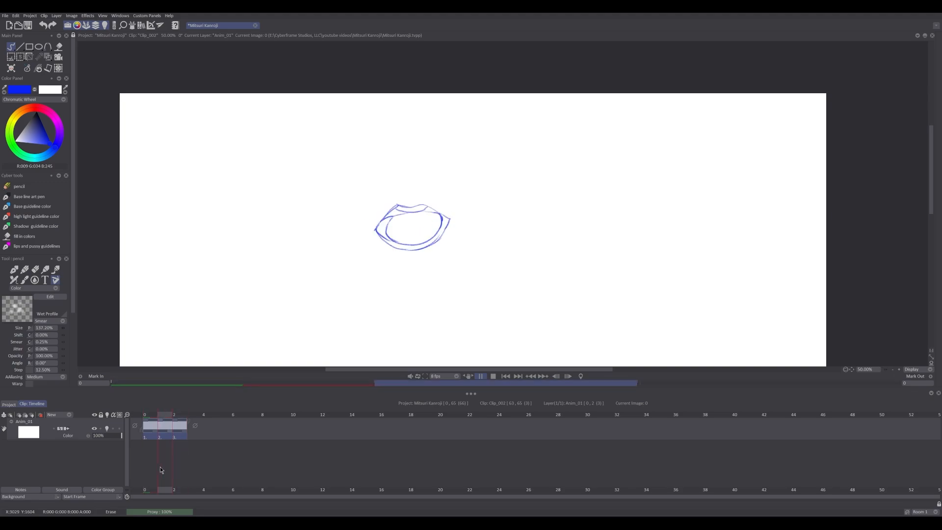
click(493, 376)
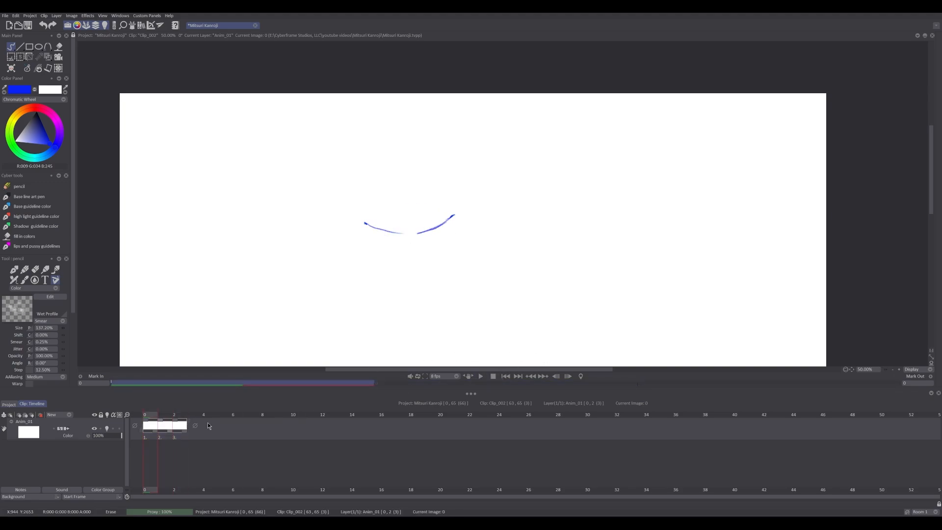
Add a new animation layer above Anim_01 and hide Anim_01.
click(86, 416)
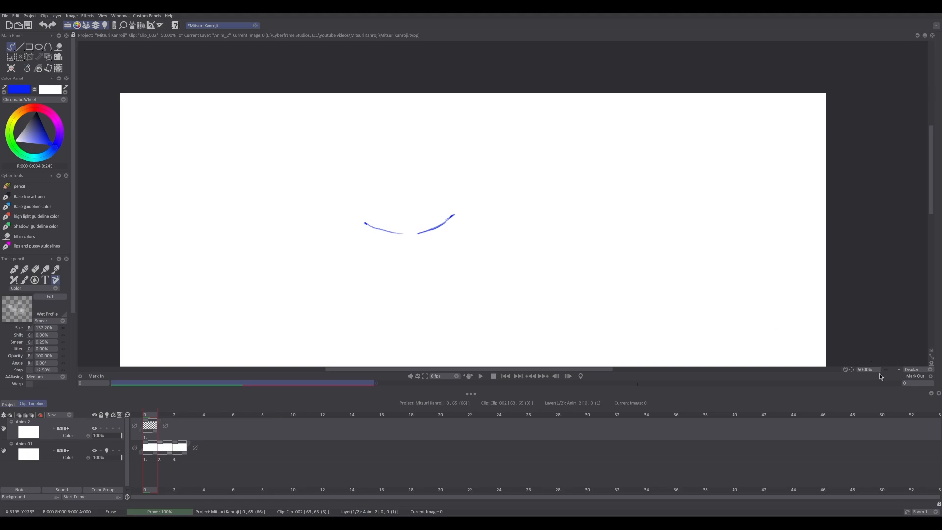
click(899, 369)
click(94, 450)
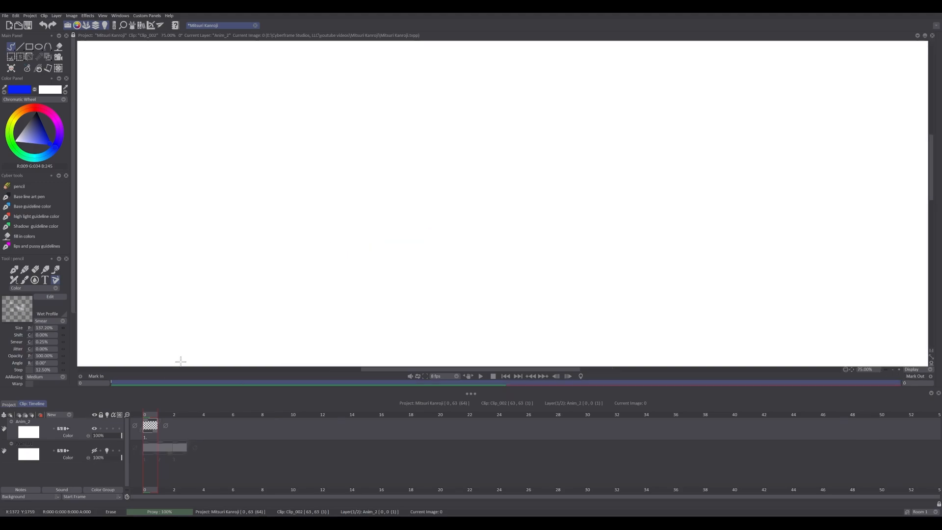
Draw a simple closed smile on the new layer's first frame and a narrow open mouth on its second frame, using onion skin.
drag(333, 211, 392, 227)
drag(445, 210, 397, 225)
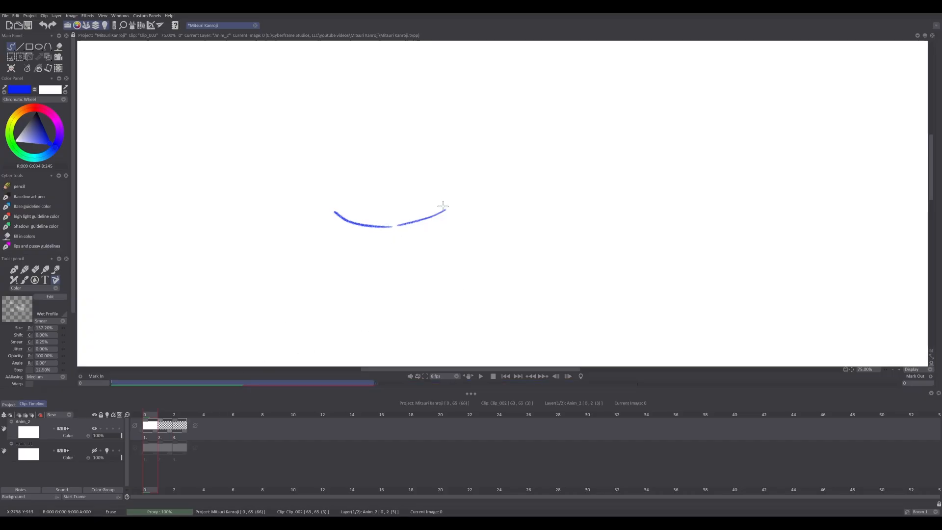
key(Right)
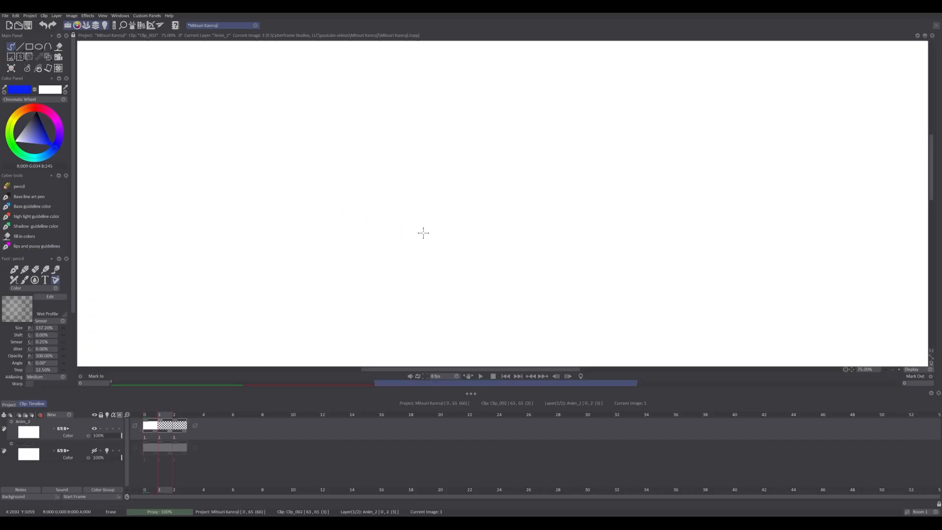
click(107, 428)
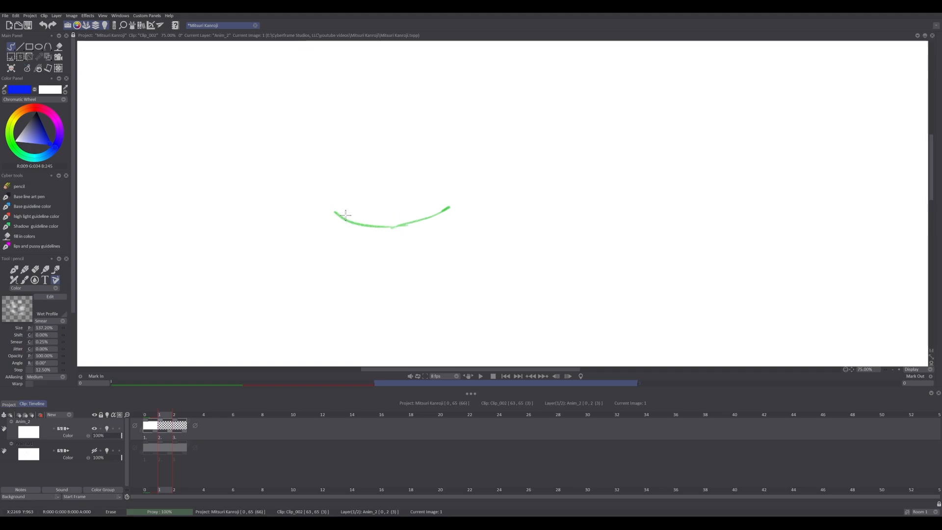
mouse_move(336, 211)
mouse_down()
mouse_move(442, 209)
mouse_move(340, 216)
mouse_move(383, 232)
mouse_move(445, 210)
mouse_move(361, 229)
mouse_move(340, 216)
mouse_move(419, 227)
mouse_move(439, 211)
mouse_up()
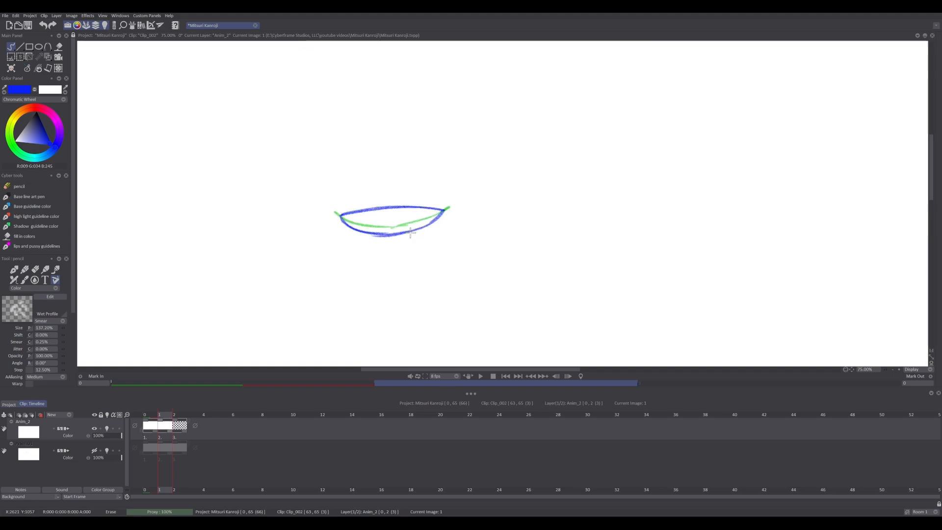
Draw a closed smile on the third frame between the onion-skinned mouth lines, and preview the simple mouth animation.
key(Right)
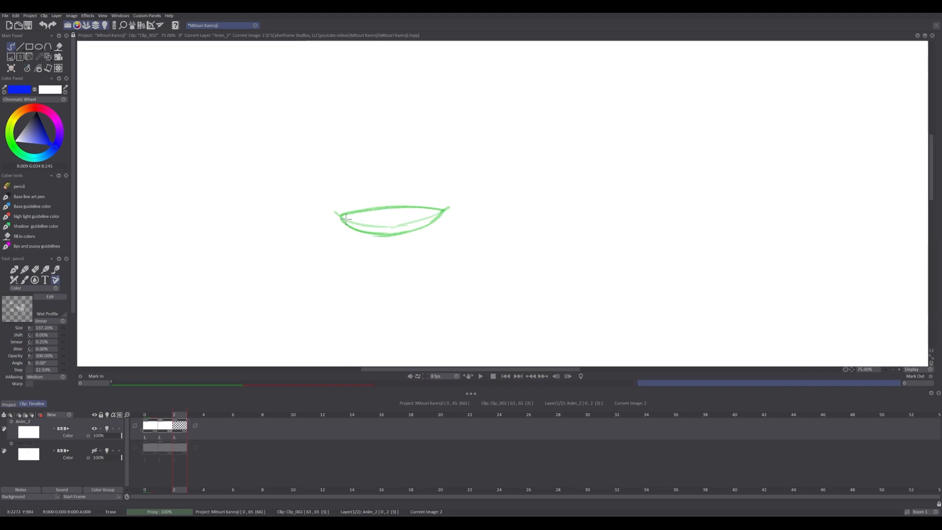
drag(338, 214, 390, 230)
key(ctrl+z)
drag(337, 214, 388, 230)
mouse_move(444, 210)
mouse_down()
mouse_move(359, 223)
mouse_move(386, 227)
mouse_move(357, 223)
mouse_move(389, 230)
mouse_up()
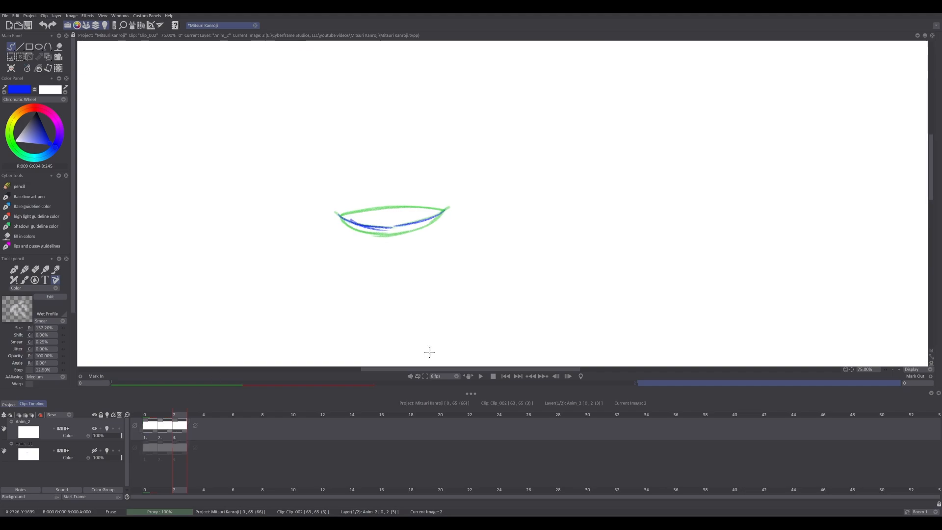
click(480, 377)
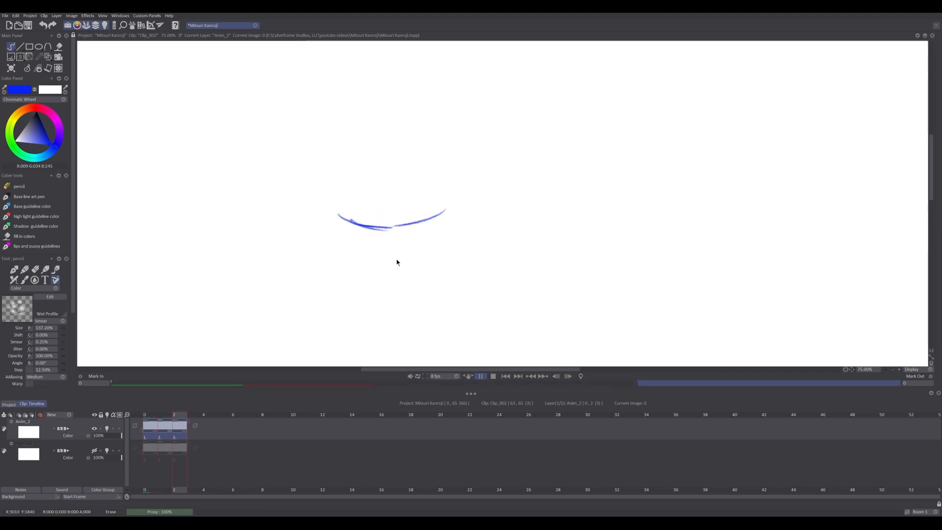
click(480, 375)
Hide the simple mouth layer, show Anim_01 again and play back its lip animation.
click(94, 429)
click(94, 451)
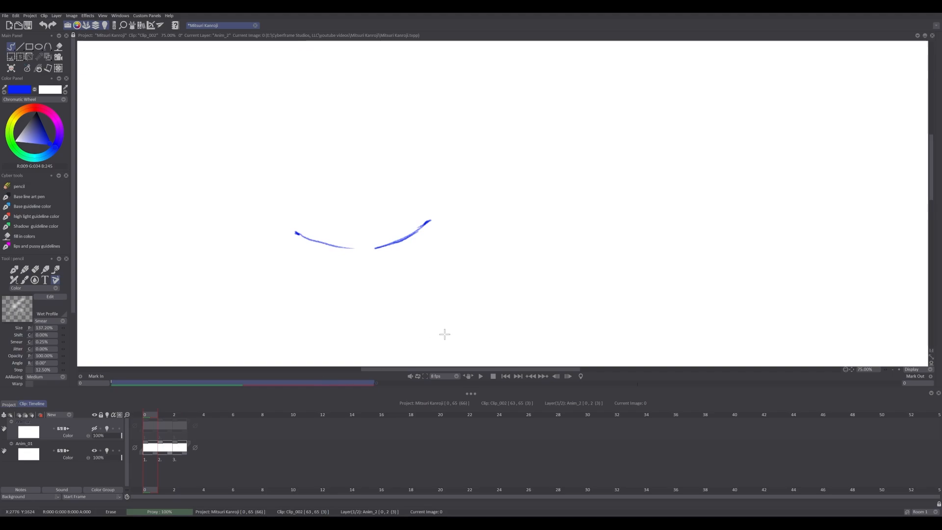
click(150, 452)
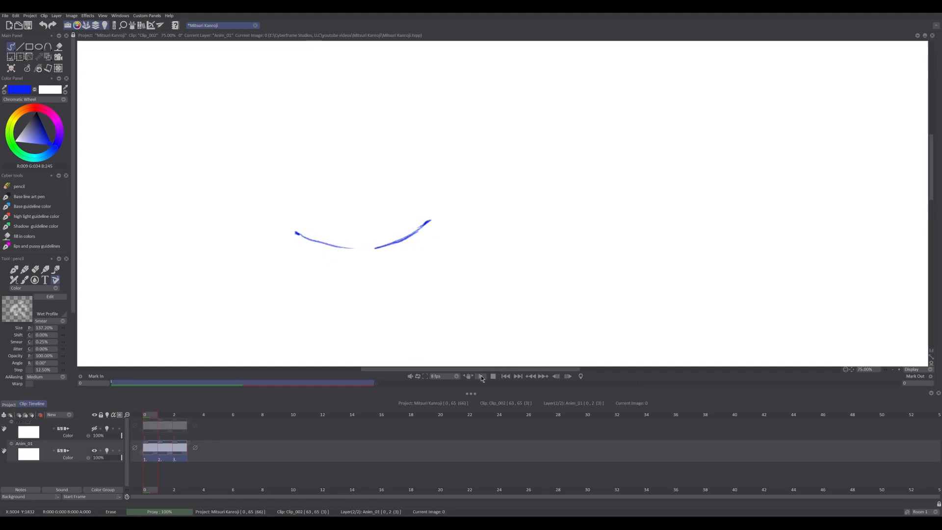
click(481, 376)
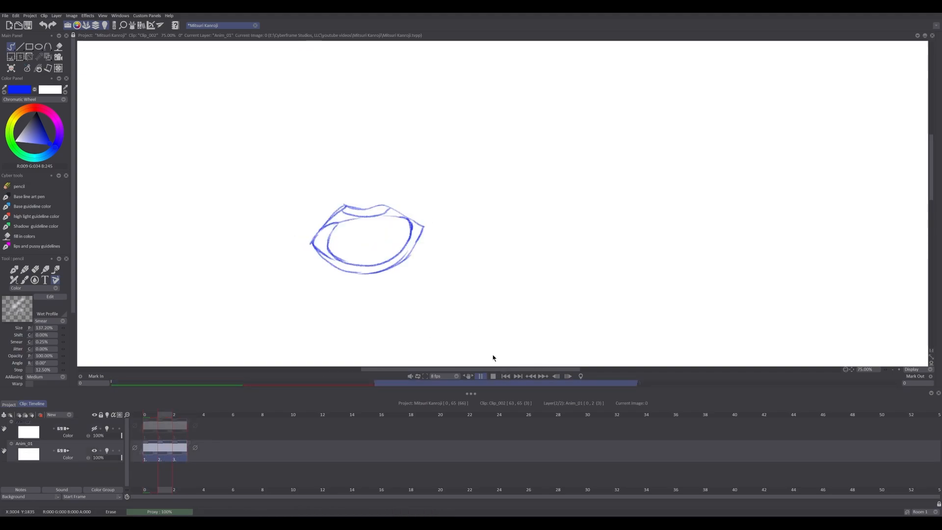
click(495, 376)
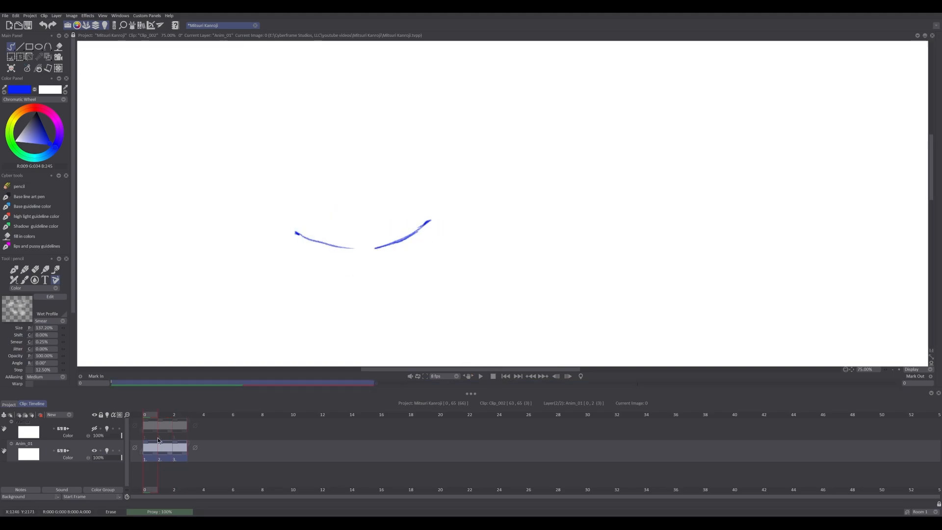
click(143, 416)
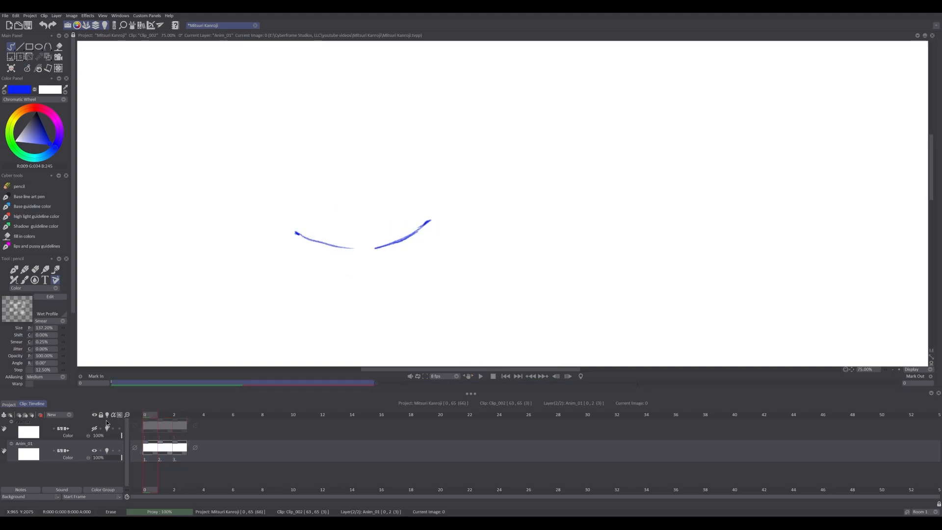
Add another animation layer and draw a flat line, a circle and a wide flattened oval in a row above the smile.
click(69, 416)
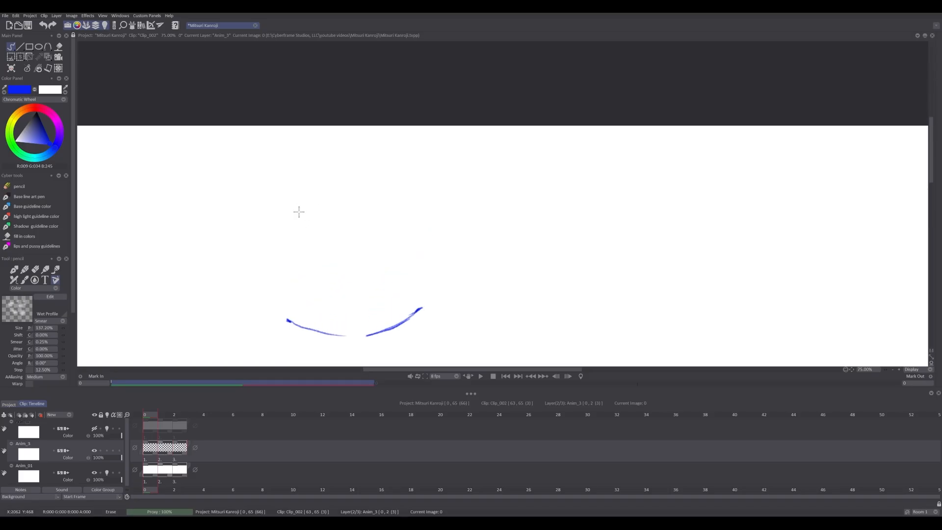
mouse_move(298, 211)
mouse_down()
mouse_move(267, 222)
mouse_move(321, 226)
mouse_move(317, 209)
mouse_move(302, 232)
mouse_move(345, 230)
mouse_up()
key(ctrl+z)
mouse_move(392, 210)
mouse_down()
mouse_move(399, 235)
mouse_move(397, 211)
mouse_move(439, 229)
mouse_move(484, 228)
mouse_move(443, 216)
mouse_up()
drag(341, 231, 353, 225)
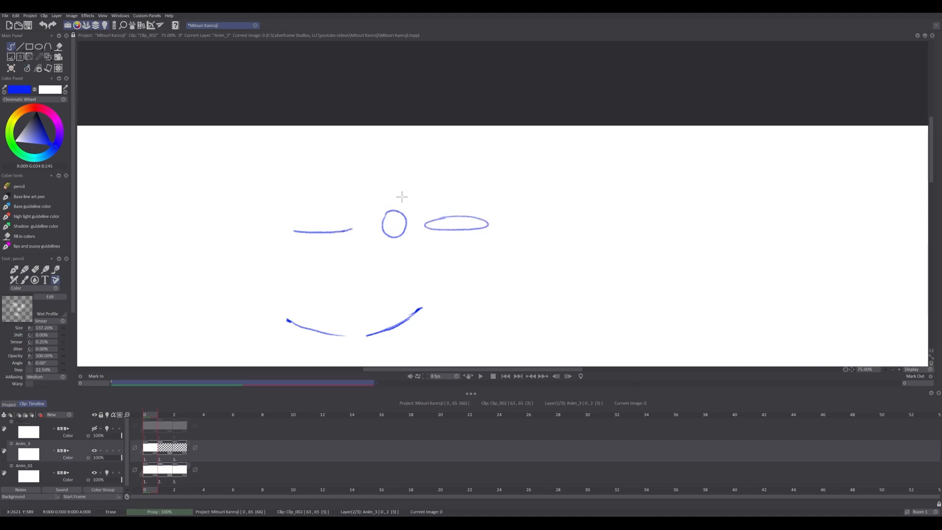
Add another animation layer above Anim_3 for a new mouth drawing in the blank area below the smile.
key(Right)
key(Left)
drag(402, 307, 363, 115)
drag(302, 242, 280, 163)
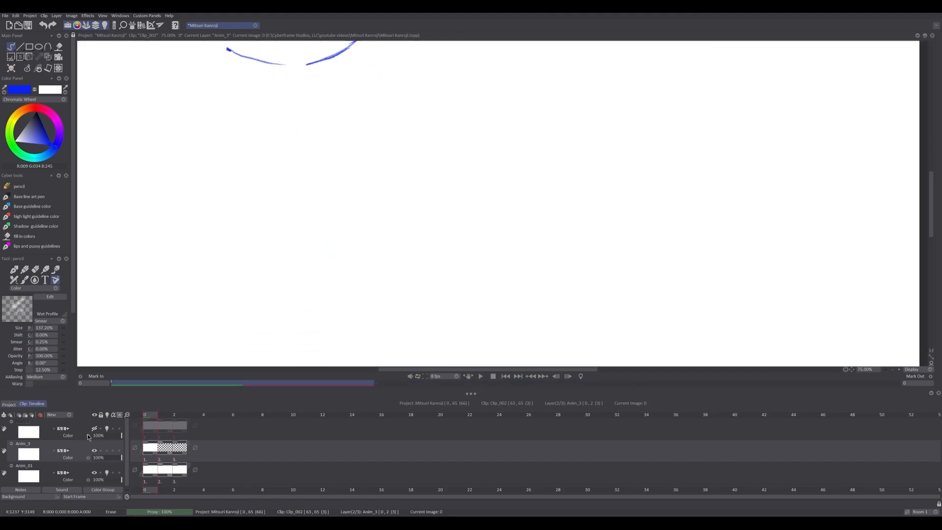
click(63, 415)
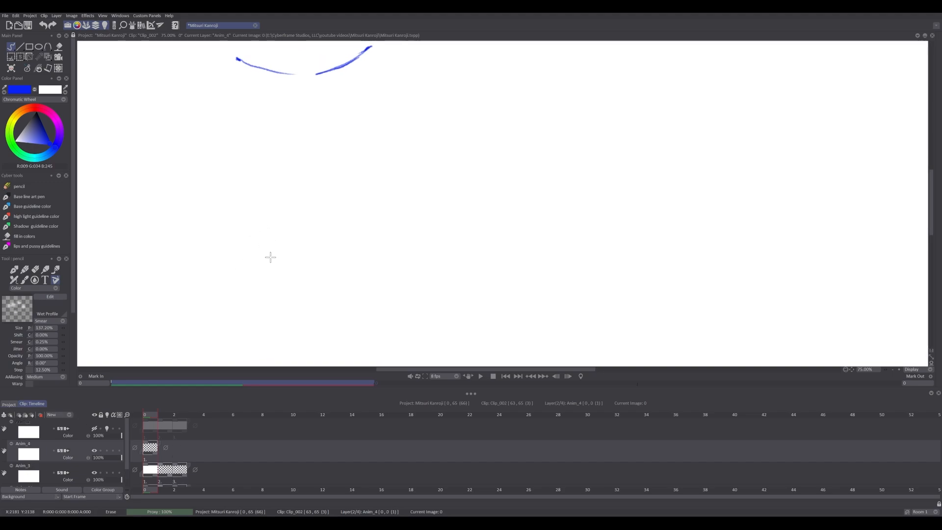
Draw a wavy closed-lip line with dark corners on the new layer's first frame, plus short lip marks above and below it.
drag(274, 257, 280, 255)
drag(283, 260, 324, 269)
key(ctrl+z)
key(ctrl+z)
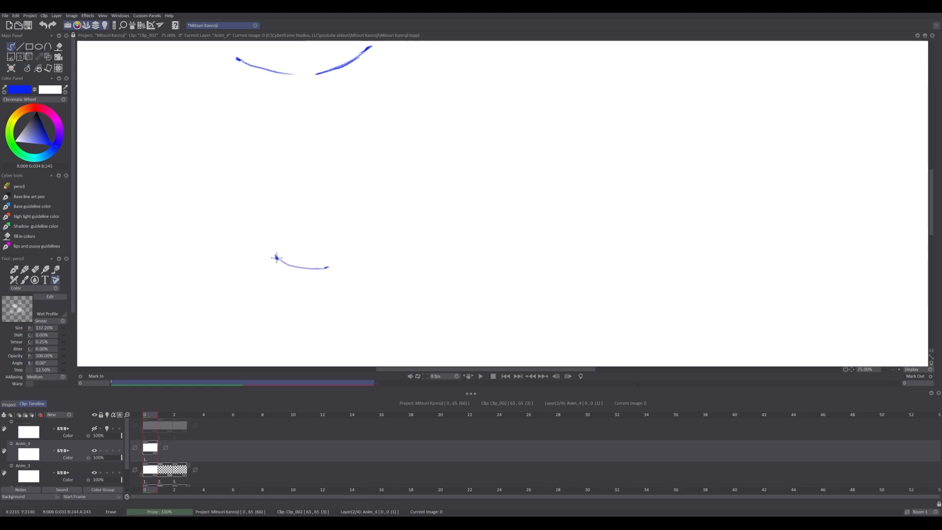
mouse_move(313, 267)
mouse_down()
mouse_move(267, 260)
mouse_move(300, 270)
mouse_up()
drag(275, 266, 326, 268)
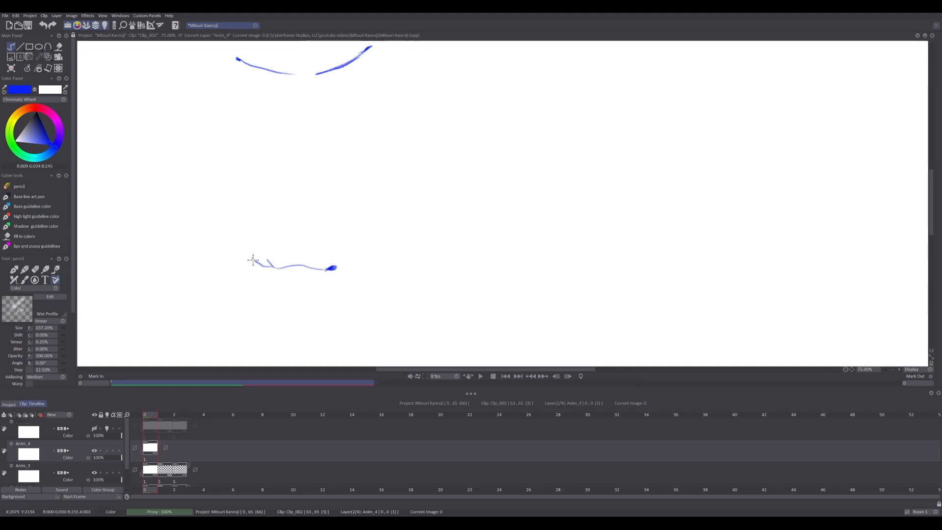
drag(271, 286, 290, 289)
drag(273, 247, 288, 248)
drag(269, 286, 281, 288)
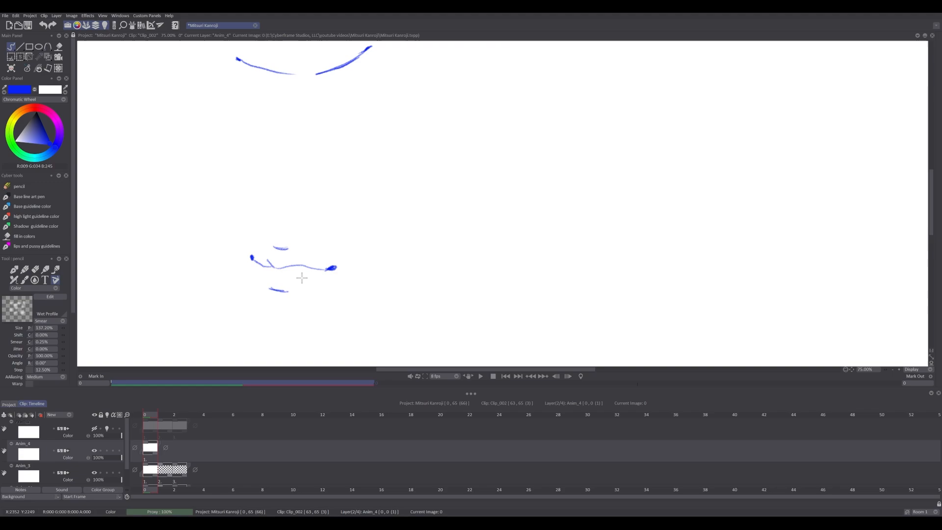
Extend Anim_4 to three frames, leaving the second and third images empty.
drag(157, 447, 200, 445)
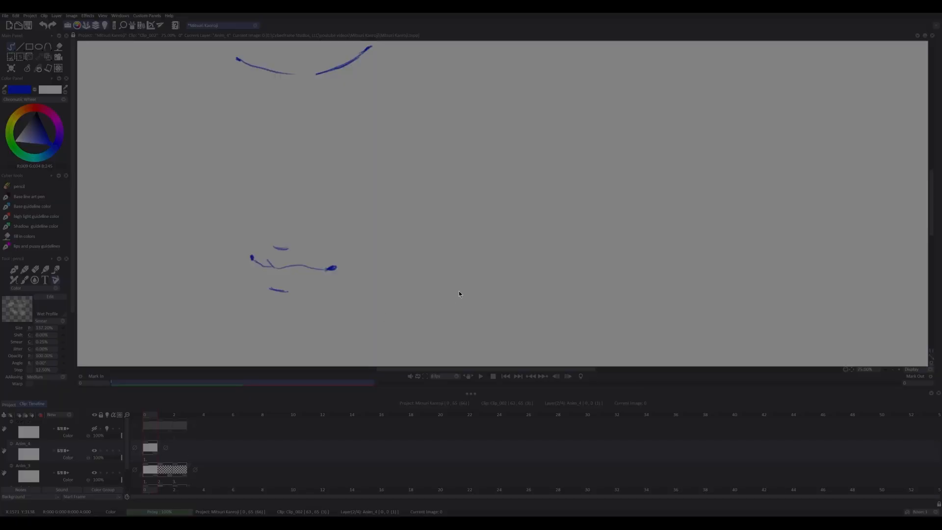
click(459, 291)
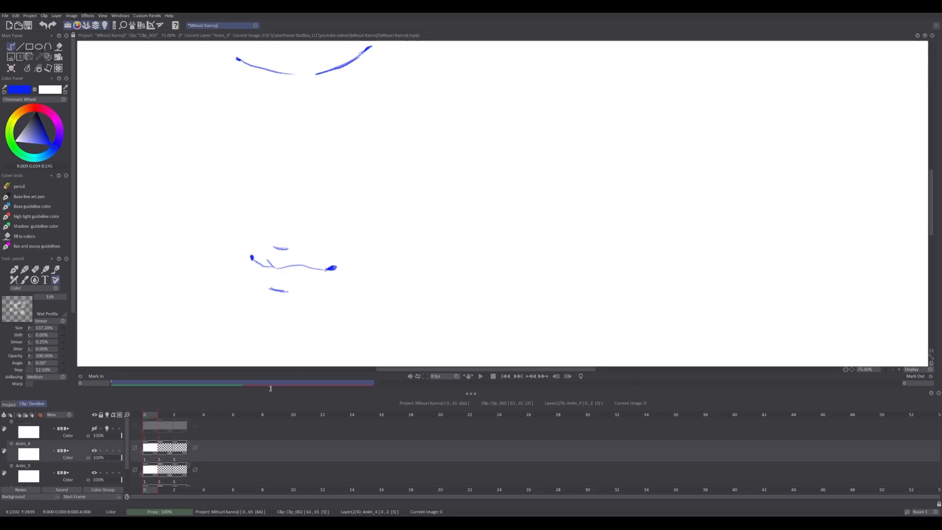
key(Right)
key(Left)
Toggle the visibility of Anim_4 and Anim_3 to check which drawing each layer holds.
click(95, 450)
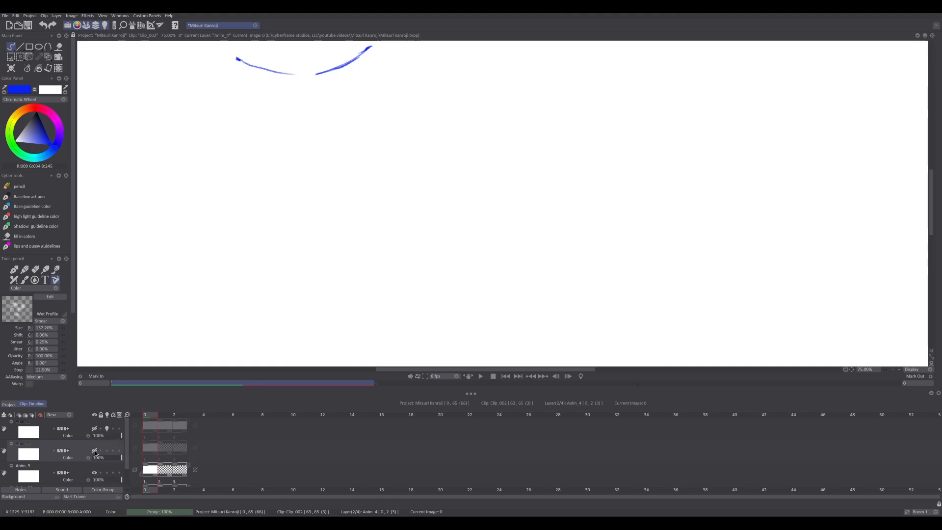
click(95, 450)
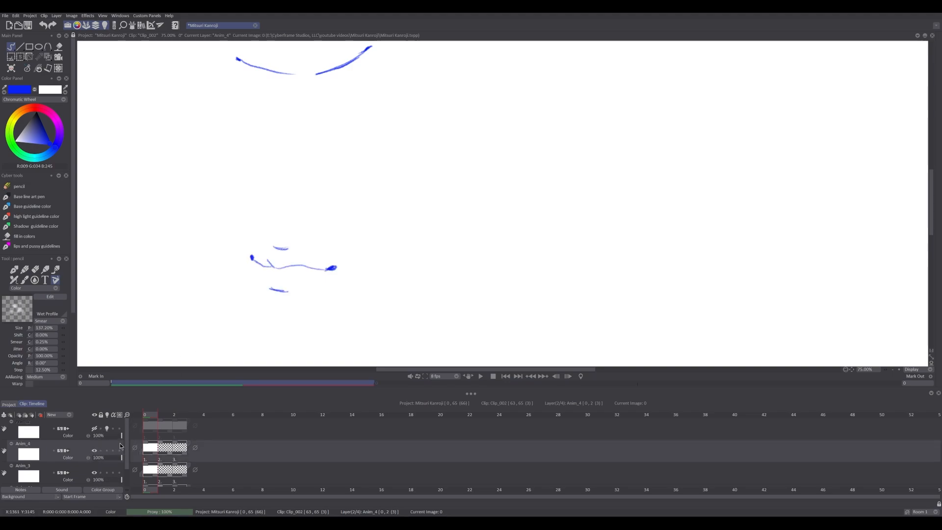
click(95, 473)
click(94, 473)
click(95, 451)
click(95, 450)
scroll(127, 441, down, 1)
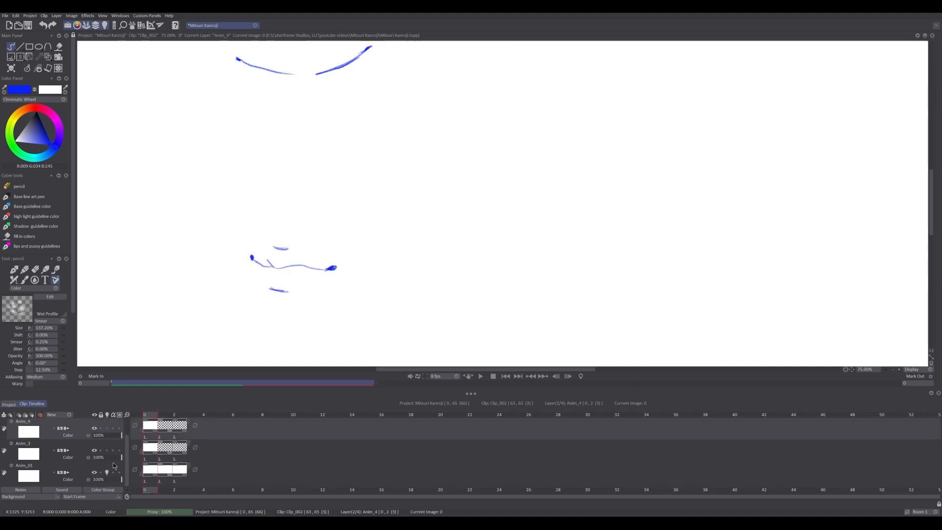
Hide Anim_01 and Anim_3 so that only the closed-lip drawing on Anim_4 is displayed.
click(94, 450)
click(94, 450)
click(94, 473)
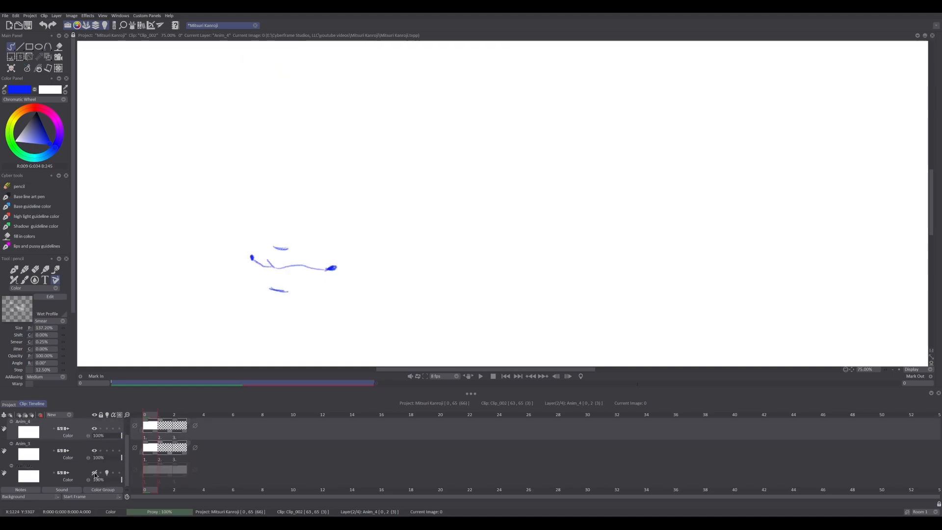
click(95, 450)
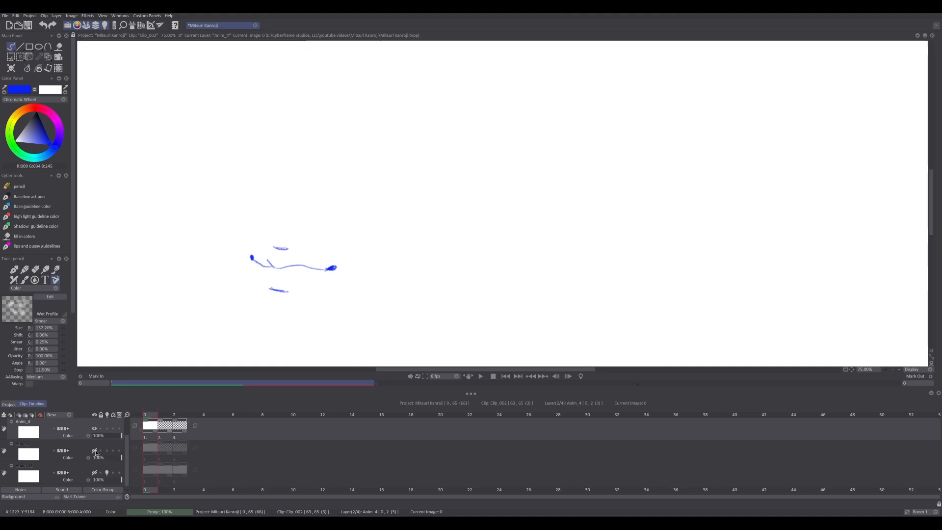
click(95, 450)
click(95, 451)
click(94, 428)
click(94, 428)
click(73, 422)
drag(126, 449, 126, 435)
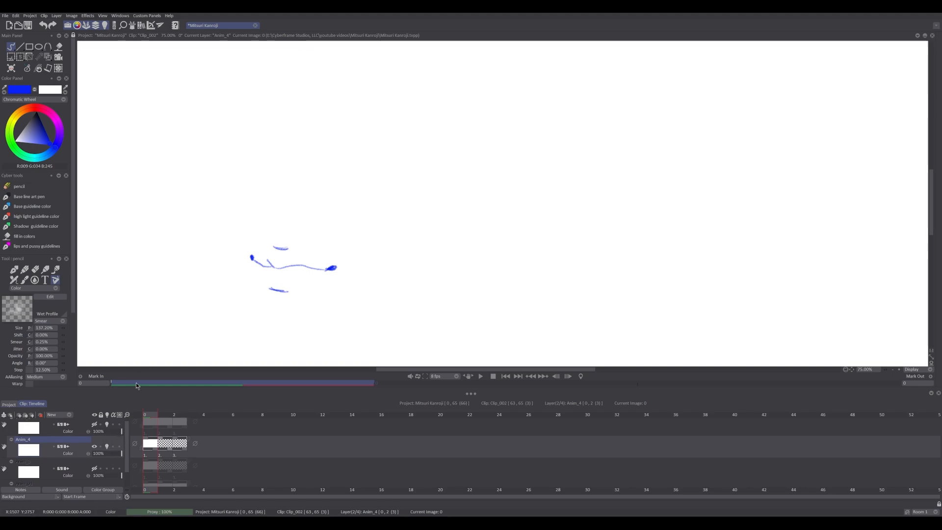
Sketch the outer outline of a rounded open mouth on Anim_4's second frame over the onion-skinned closed lips, removing the stray thick stroke.
key(Right)
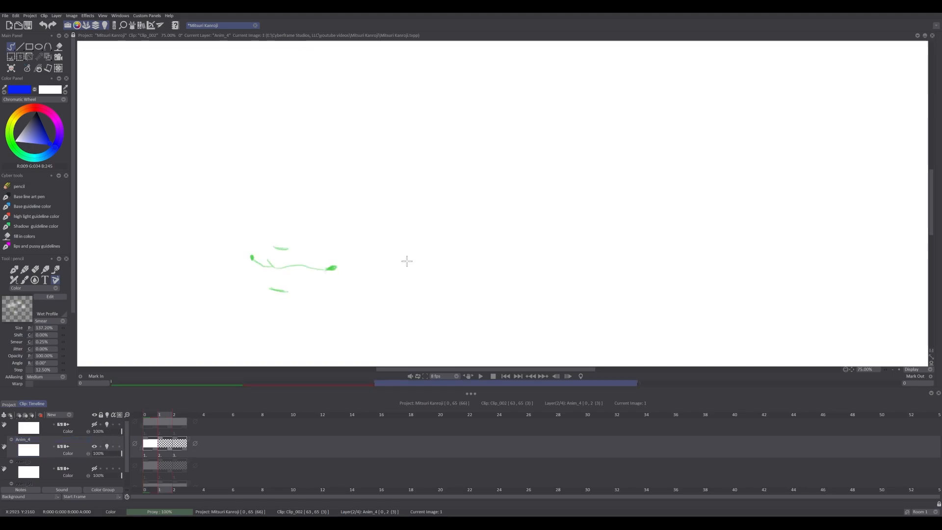
mouse_move(272, 240)
mouse_down()
mouse_move(297, 241)
mouse_move(315, 269)
mouse_up()
mouse_move(273, 240)
mouse_down()
mouse_move(260, 268)
mouse_move(297, 287)
mouse_move(258, 249)
mouse_up()
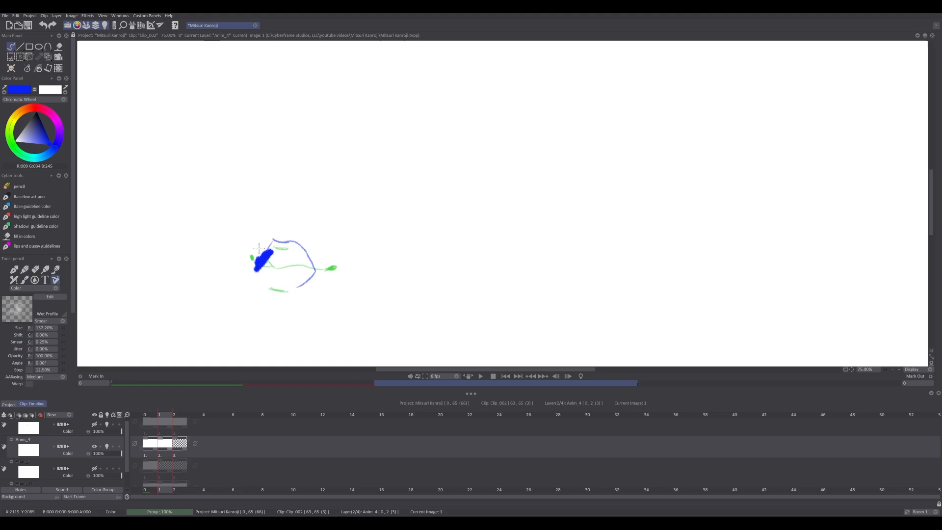
click(55, 290)
click(75, 308)
drag(267, 251, 266, 266)
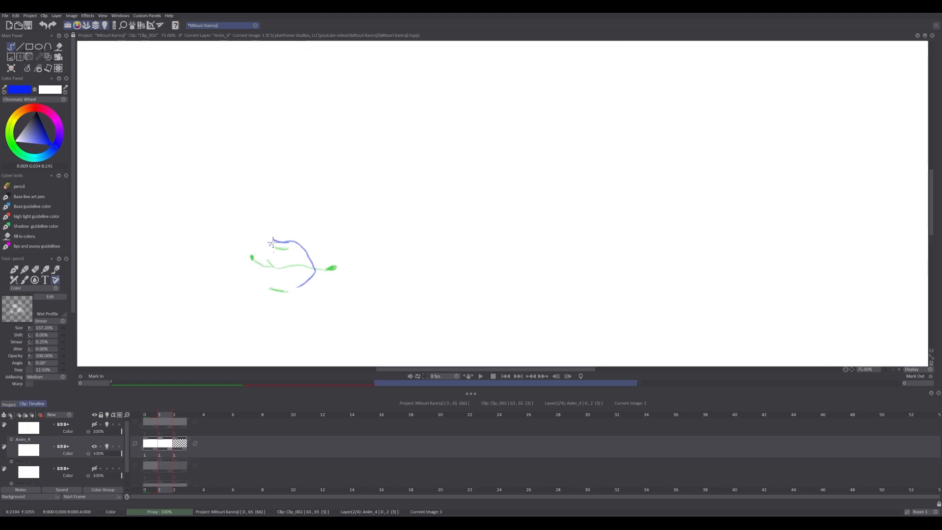
mouse_move(266, 266)
mouse_down()
mouse_move(274, 285)
mouse_move(270, 277)
mouse_move(298, 285)
mouse_up()
Clean up the open mouth's outline and draw the inner lip contours inside it.
key(e)
mouse_move(269, 241)
mouse_down()
mouse_move(265, 269)
mouse_move(278, 283)
mouse_move(271, 240)
mouse_move(255, 260)
mouse_move(266, 283)
mouse_move(290, 293)
mouse_move(312, 272)
mouse_up()
key(e)
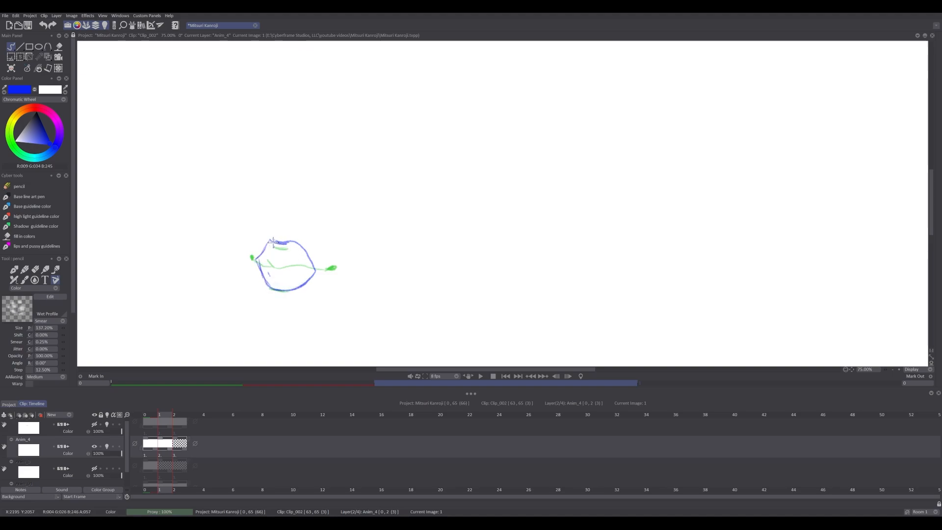
mouse_move(272, 244)
mouse_down()
mouse_move(293, 248)
mouse_move(270, 266)
mouse_move(273, 278)
mouse_move(306, 275)
mouse_move(264, 271)
mouse_move(290, 249)
mouse_move(258, 256)
mouse_up()
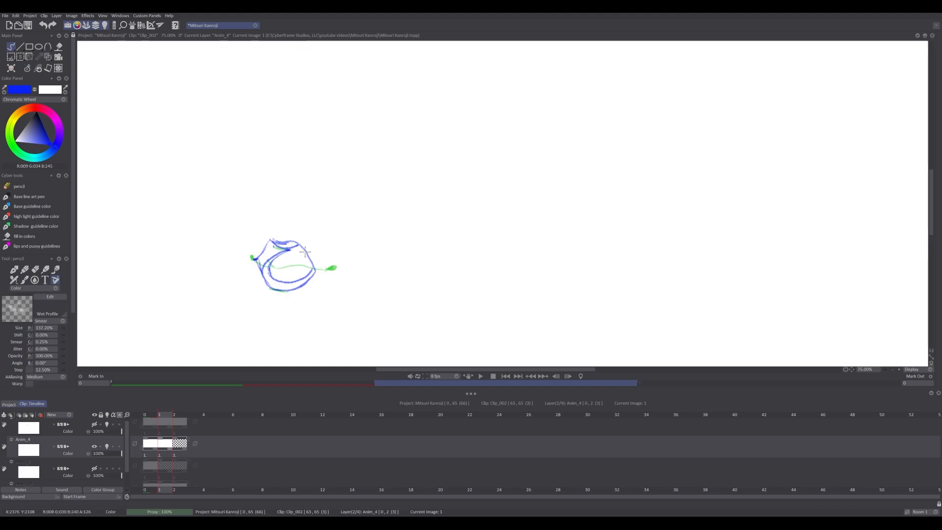
Draw wide, slightly parted lips on Anim_4's third frame over the onion-skinned open mouth.
key(Right)
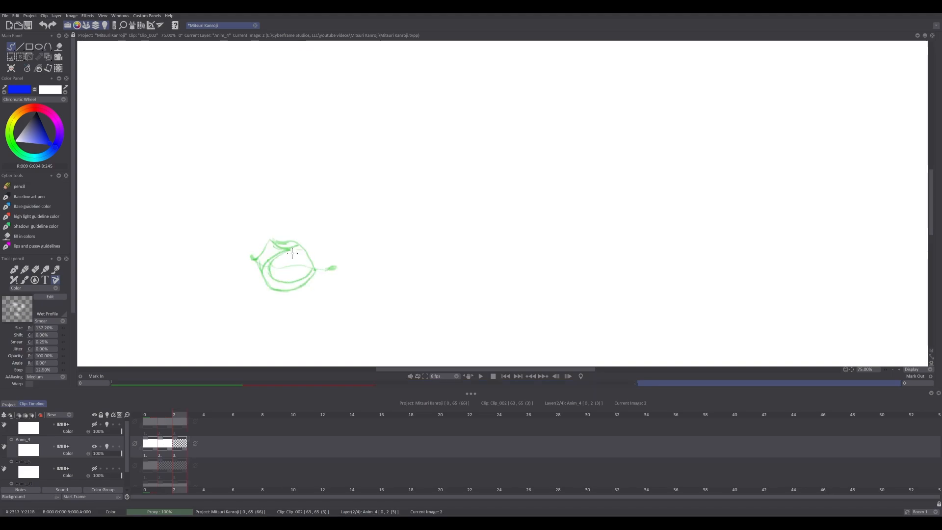
drag(274, 257, 332, 268)
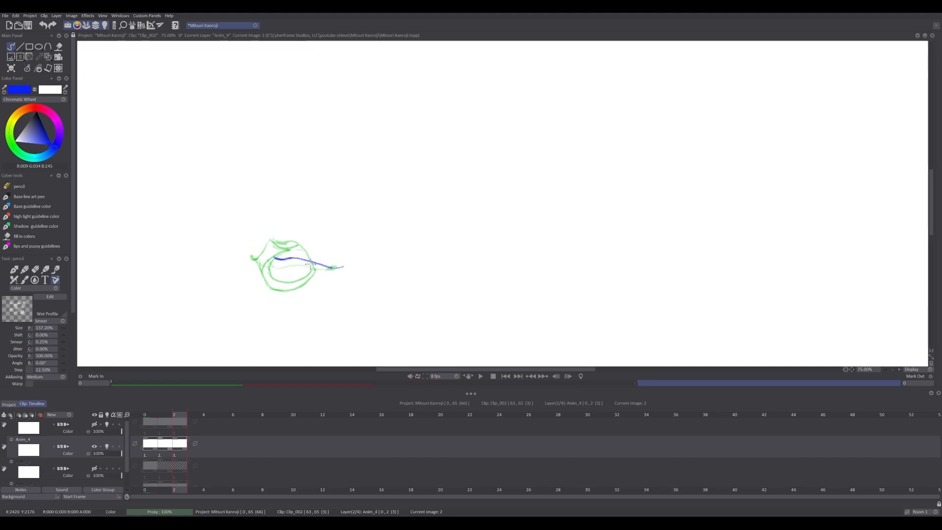
mouse_move(274, 258)
mouse_down()
mouse_move(243, 257)
mouse_move(276, 279)
mouse_up()
mouse_move(274, 278)
mouse_down()
mouse_move(329, 270)
mouse_move(303, 260)
mouse_move(271, 270)
mouse_move(316, 267)
mouse_move(262, 264)
mouse_move(267, 257)
mouse_move(322, 264)
mouse_up()
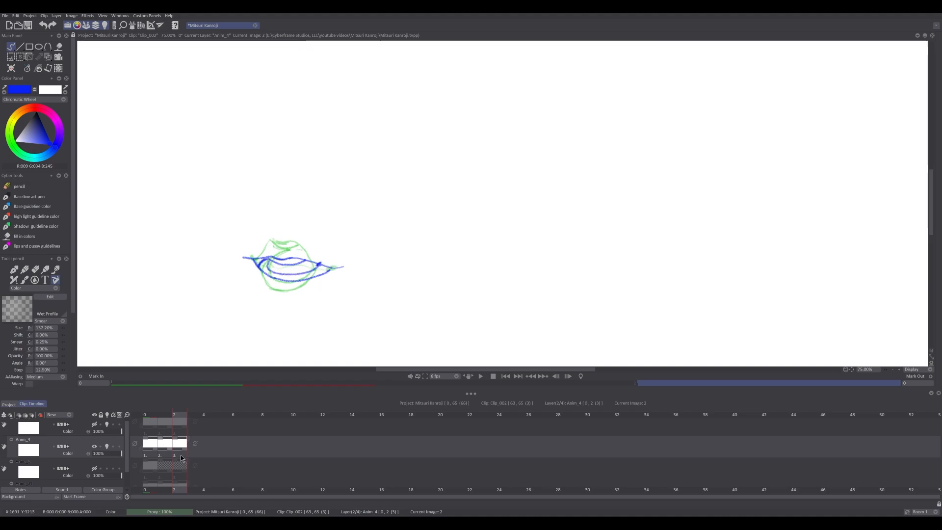
Play back the three-frame lip animation on Anim_4 from the first frame.
click(149, 446)
click(481, 377)
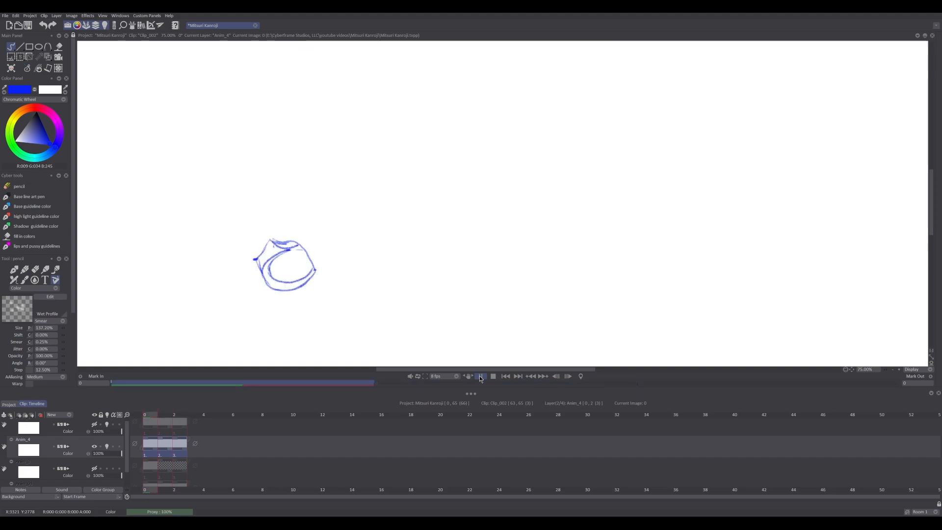
click(480, 376)
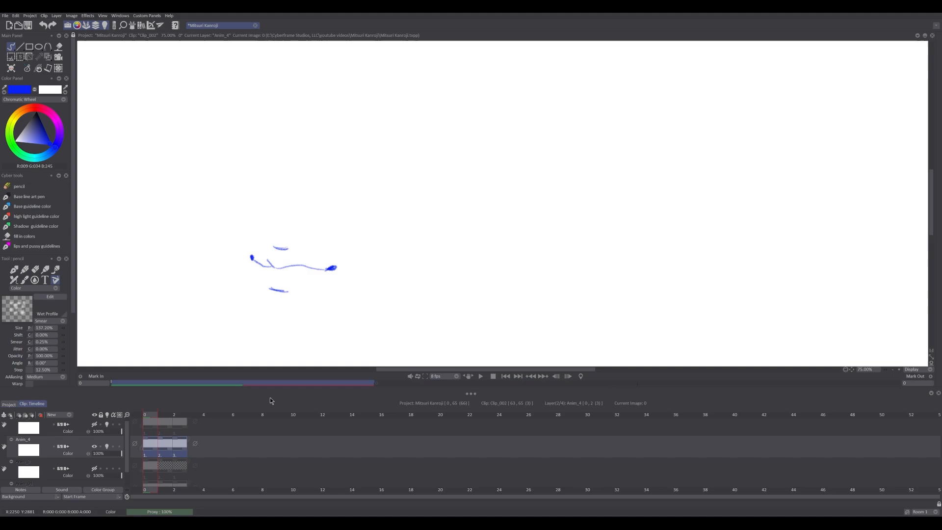
Erase the heavy dots at both corners of the first frame's closed lips and redraw the corners with finer strokes.
key(e)
drag(337, 267, 330, 265)
drag(253, 256, 249, 258)
key(e)
drag(323, 269, 335, 268)
drag(263, 260, 251, 259)
Preview the corrected lip animation with the whole canvas in view.
click(481, 377)
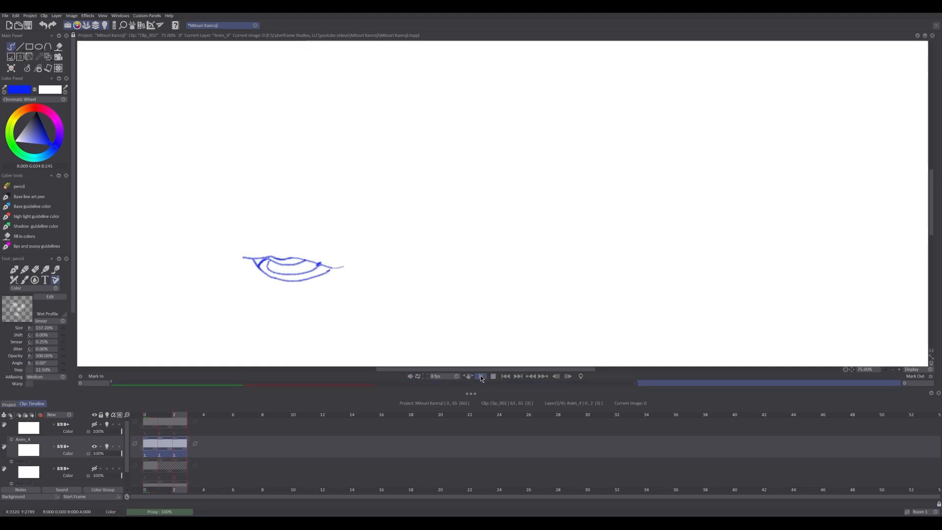
click(894, 369)
click(894, 369)
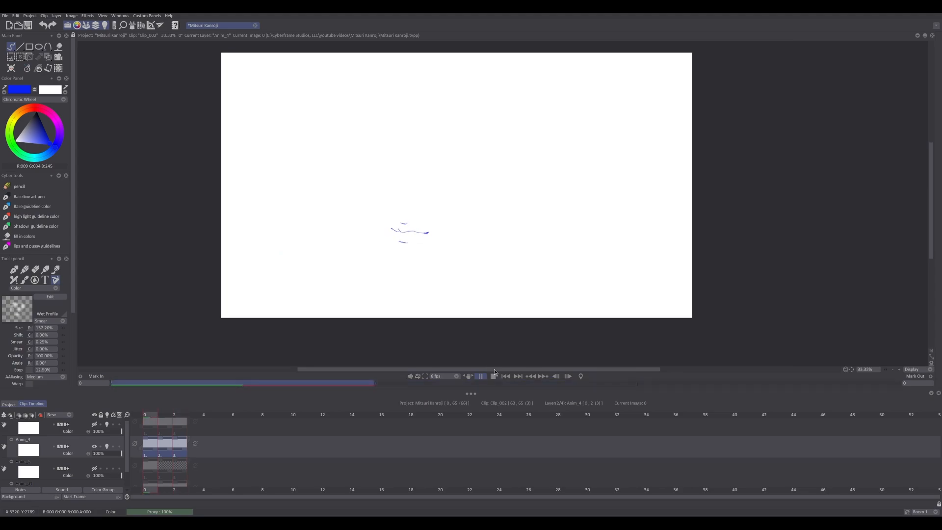
drag(393, 237, 307, 259)
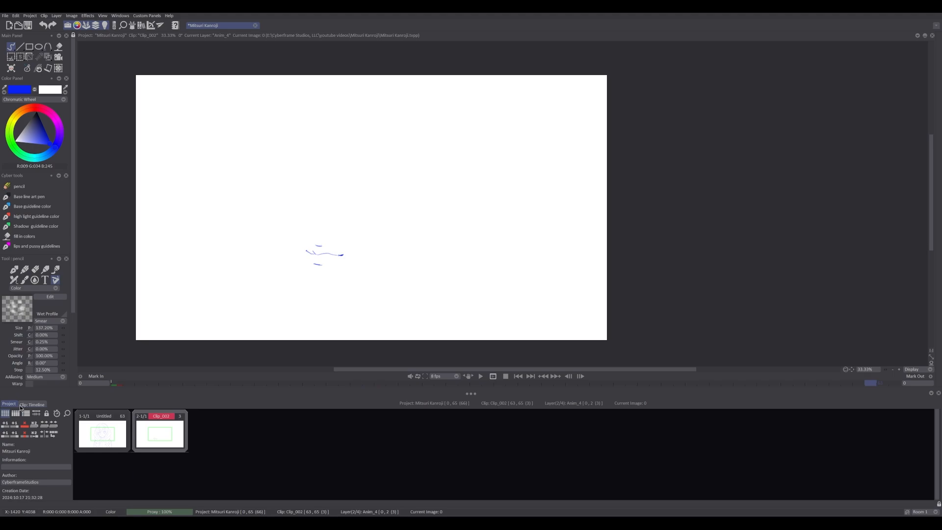
Open the Untitled clip containing the character sketch from the project.
click(9, 403)
double_click(102, 433)
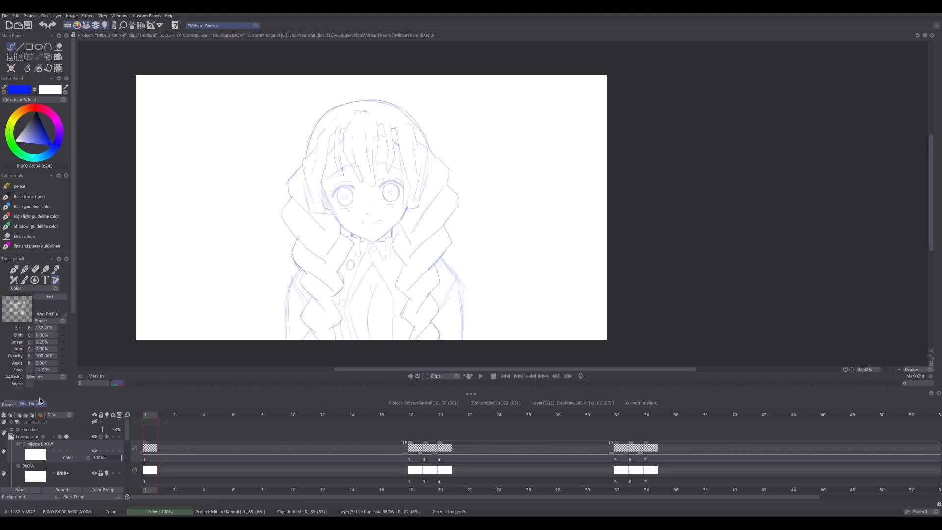
click(898, 369)
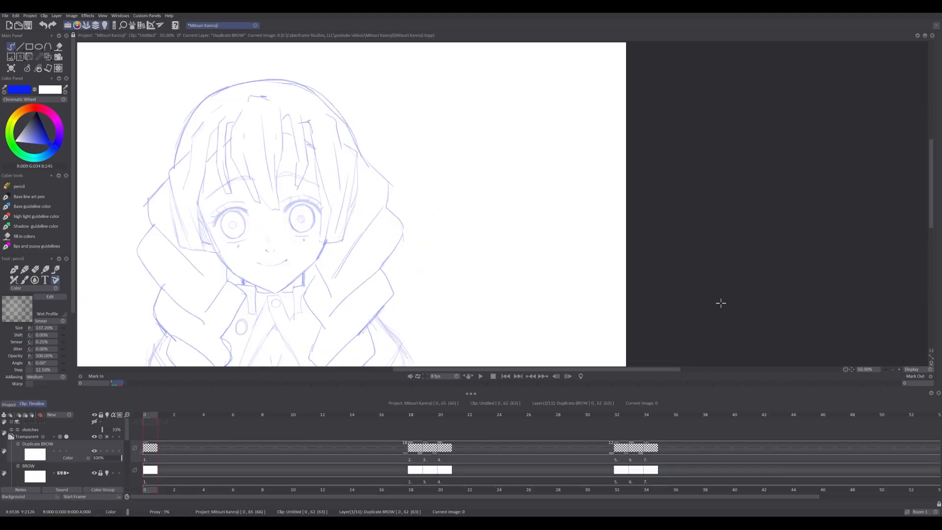
click(892, 369)
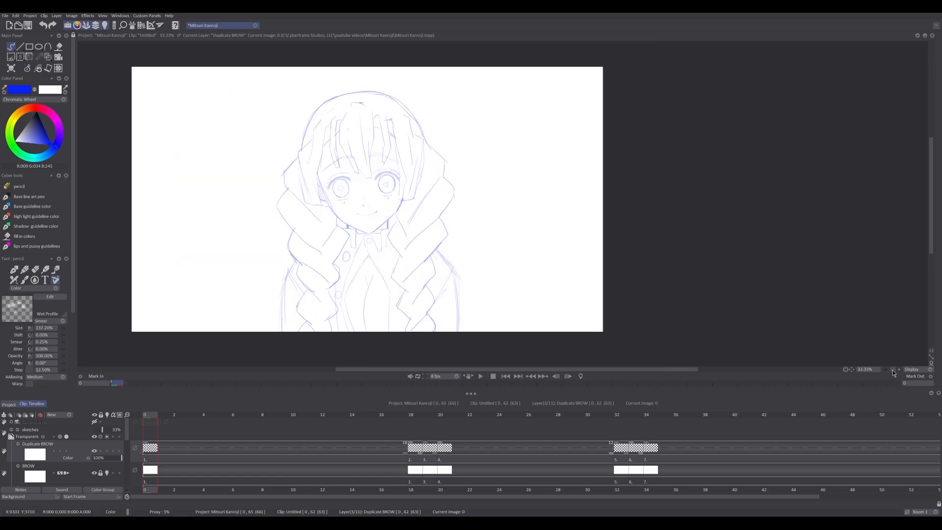
click(892, 369)
Toggle the visibility of the MOUNTH layer to identify the character's mouth drawing.
click(897, 368)
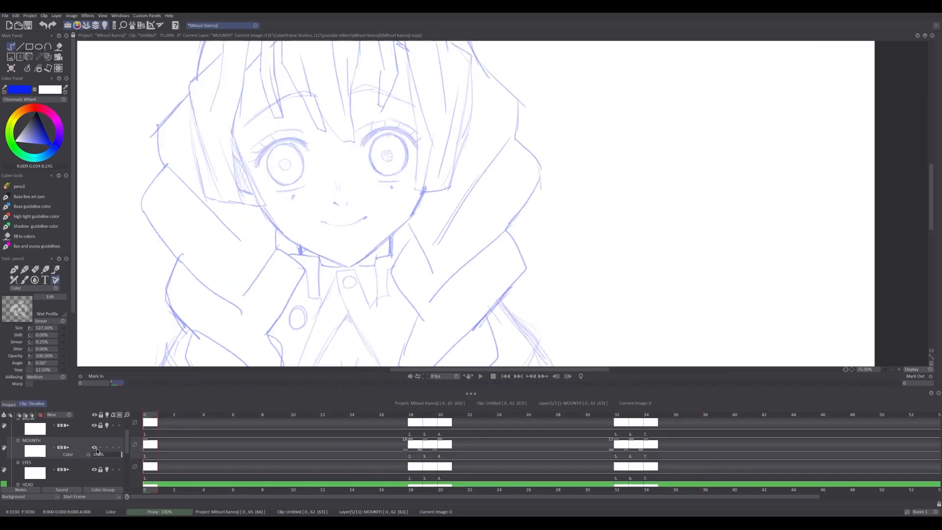
click(95, 448)
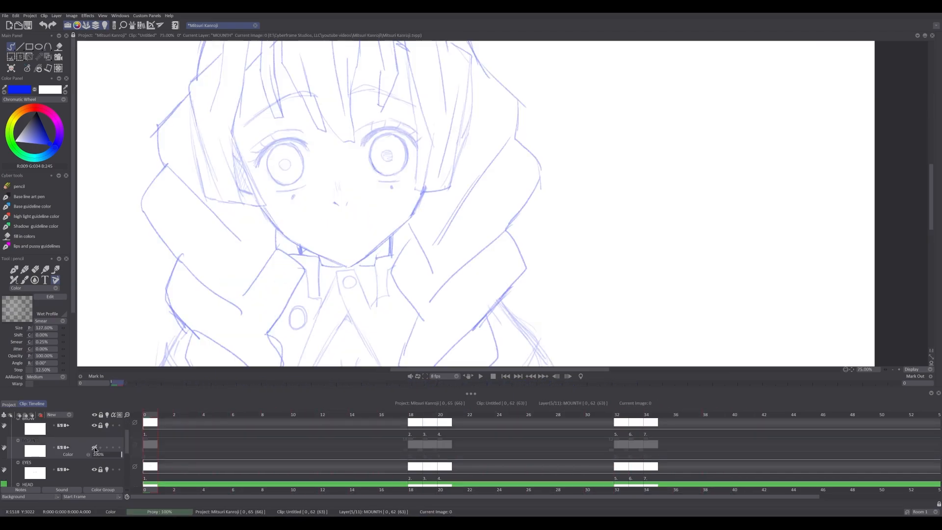
click(95, 448)
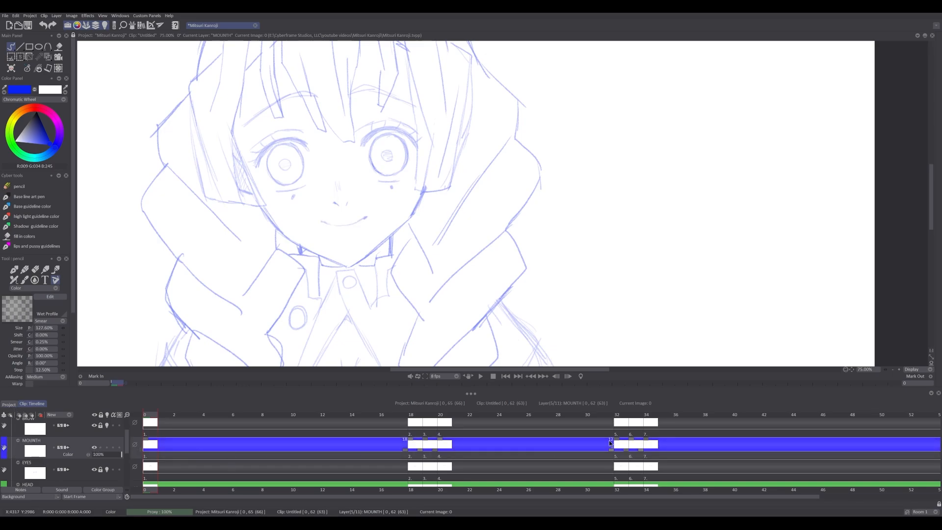
Examine the character's mouth drawings at frames 18, 32 and 34 of the clip.
click(899, 369)
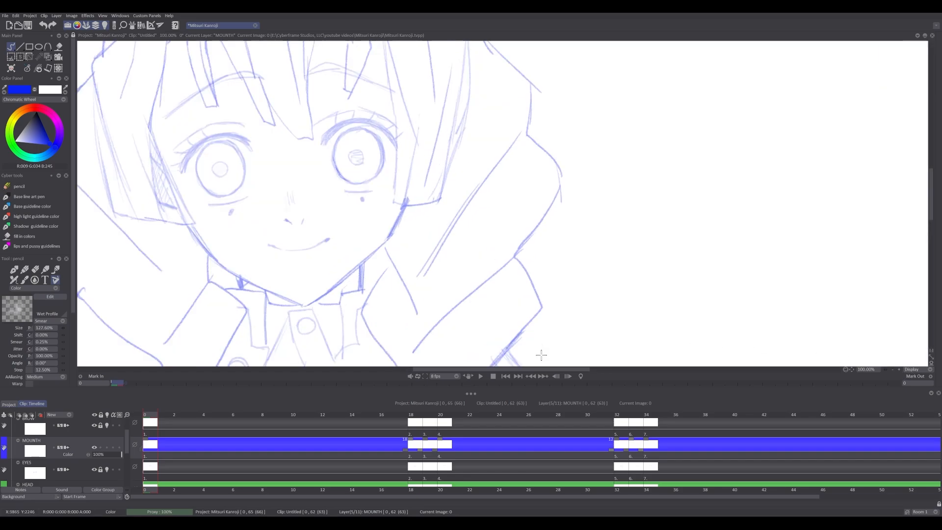
click(414, 415)
click(620, 414)
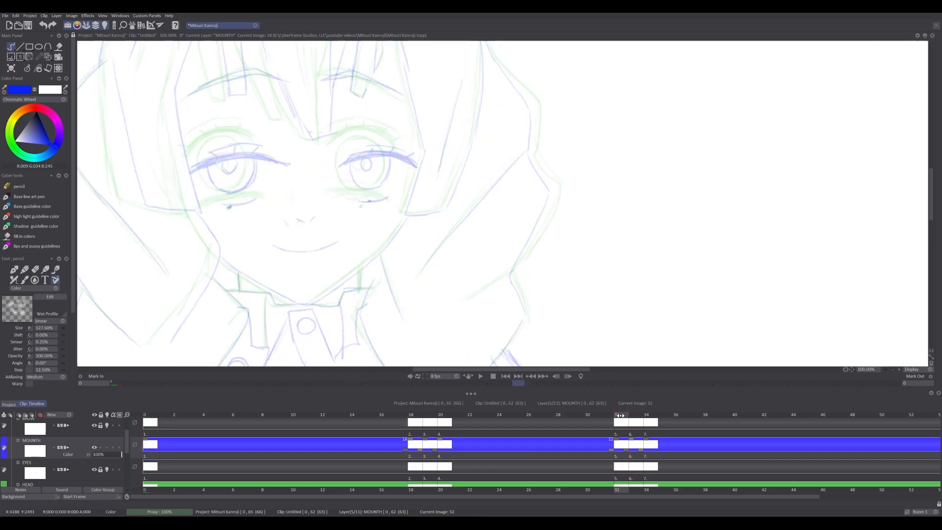
click(650, 414)
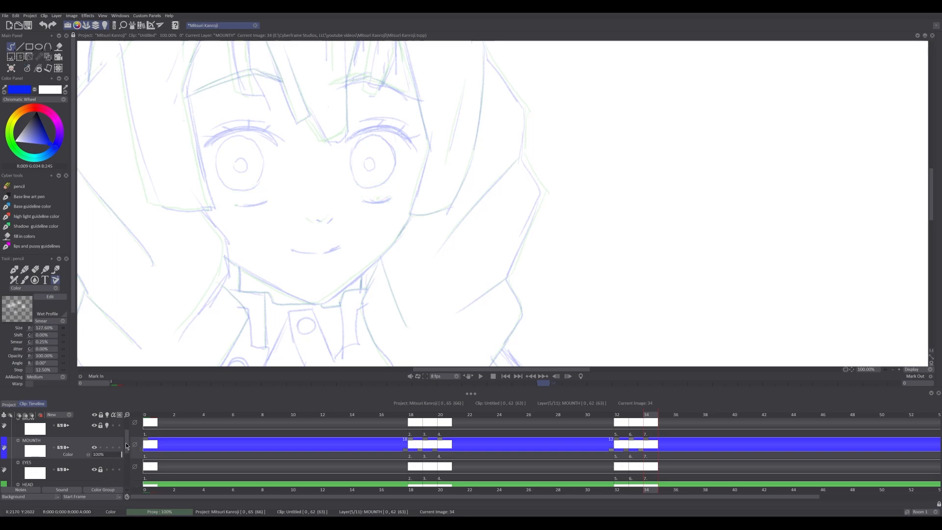
Turn off the light table on the character's other sketch layers, including BROW.
scroll(113, 446, down, 2)
scroll(110, 458, down, 1)
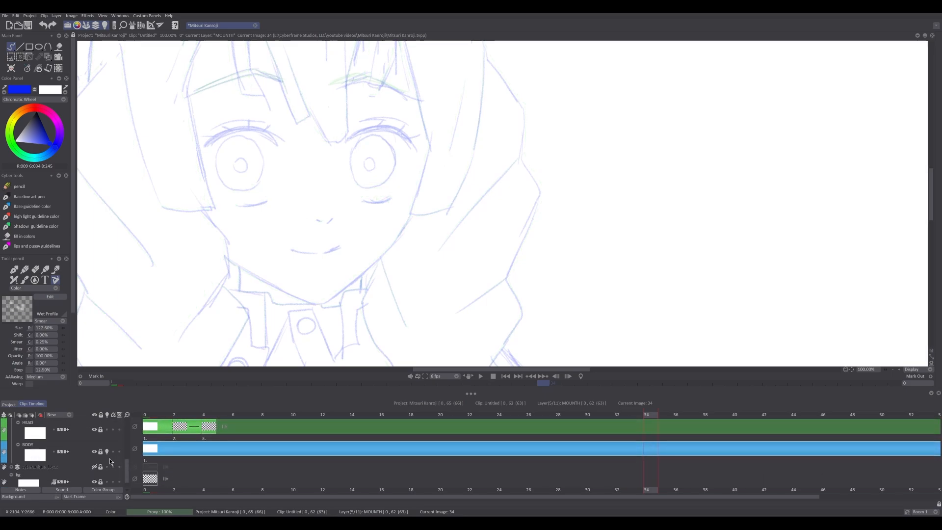
drag(122, 462, 132, 428)
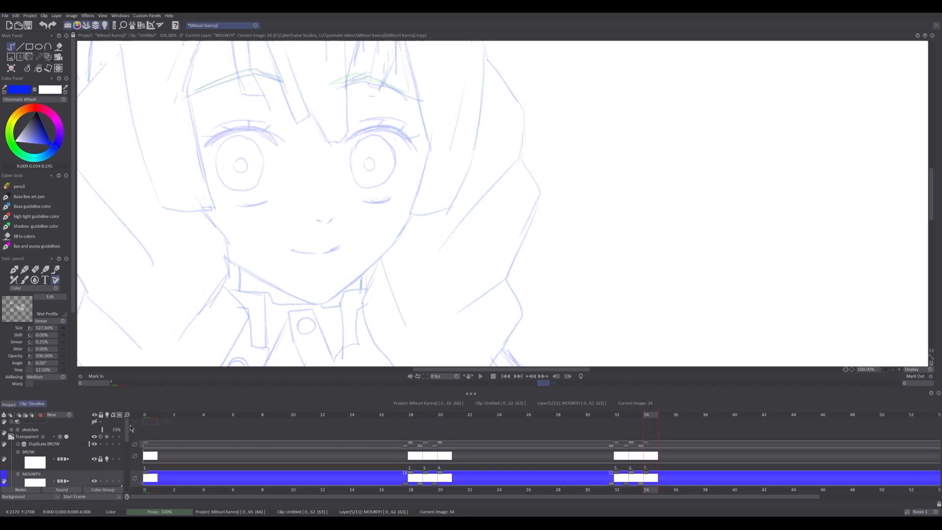
scroll(127, 434, down, 2)
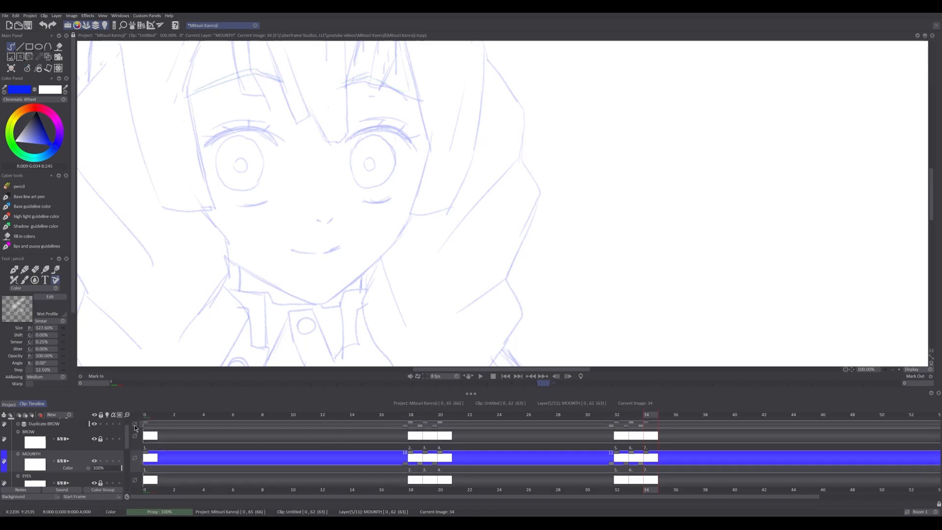
Add a blank drawing at frame 1 of the MOUNTH layer and turn on the layer's light table.
click(156, 413)
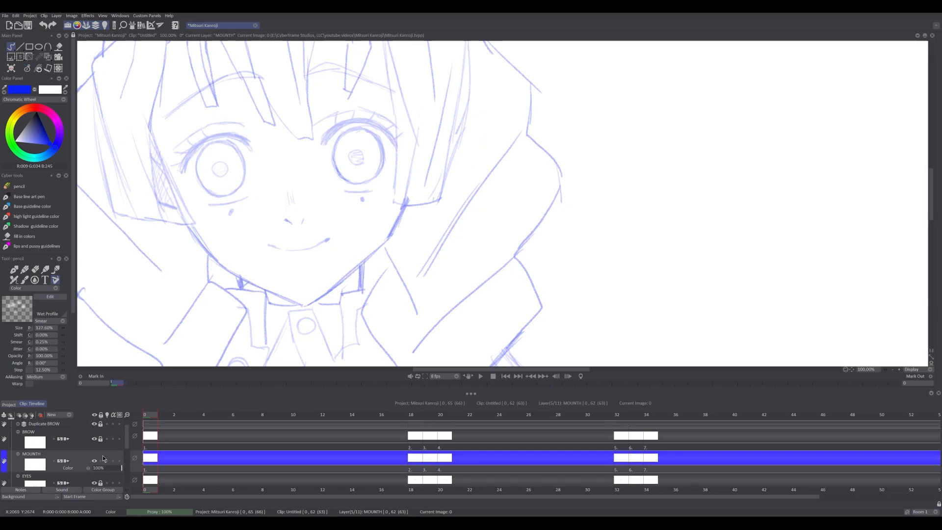
mouse_move(295, 266)
mouse_down()
mouse_move(313, 259)
mouse_move(300, 275)
mouse_up()
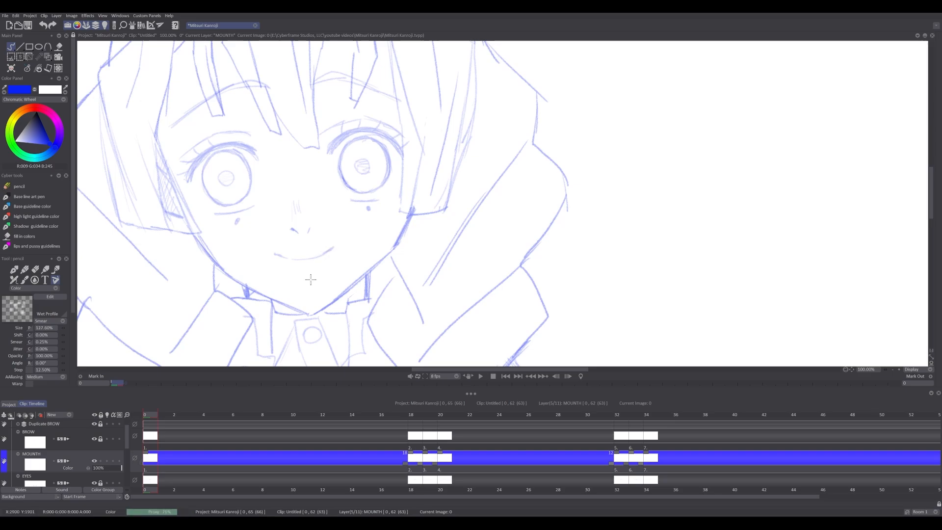
key(Right)
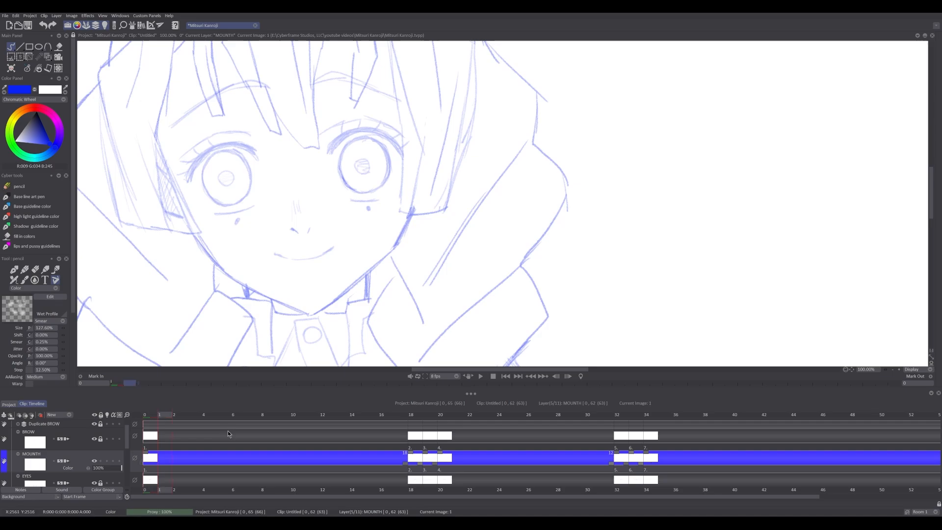
key(Insert)
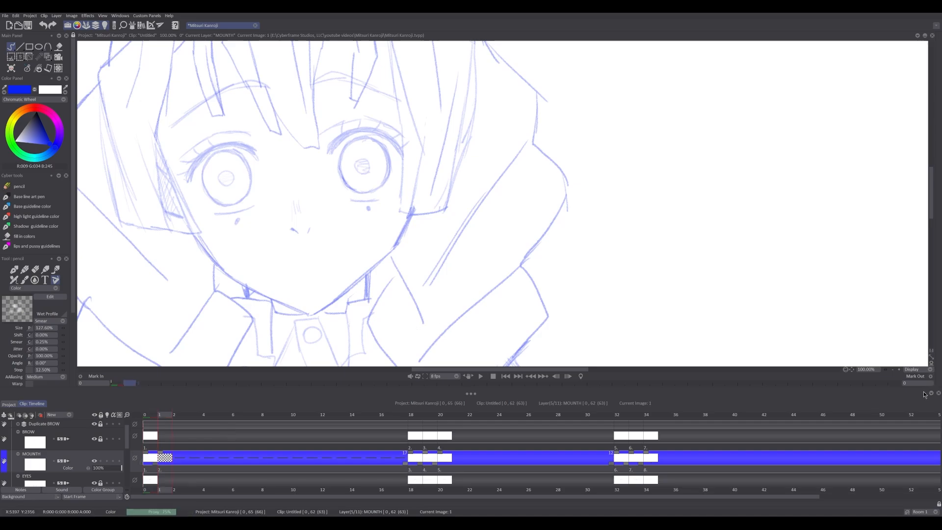
click(107, 462)
click(898, 370)
mouse_move(251, 275)
mouse_down()
mouse_move(355, 262)
mouse_move(288, 264)
mouse_move(295, 278)
mouse_move(340, 263)
mouse_move(316, 280)
mouse_move(343, 261)
mouse_up()
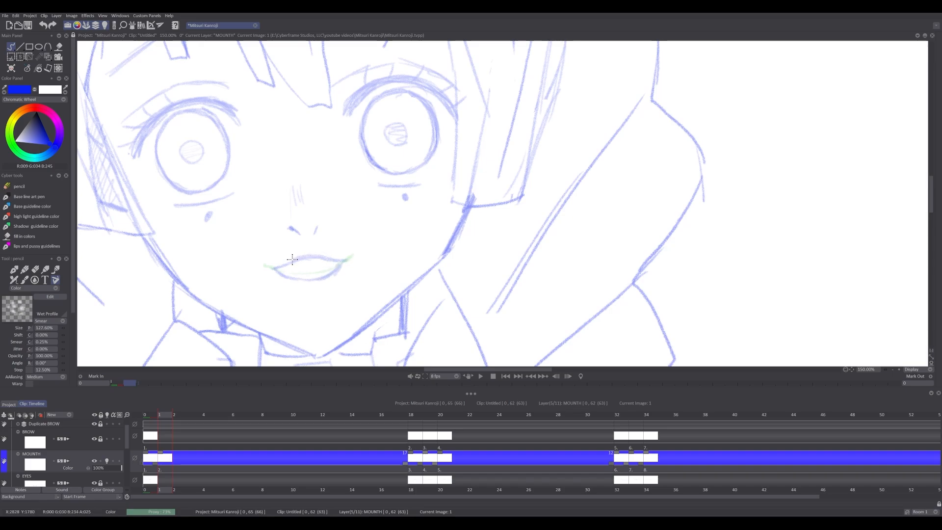
mouse_move(318, 255)
mouse_down()
mouse_move(343, 261)
mouse_move(310, 271)
mouse_up()
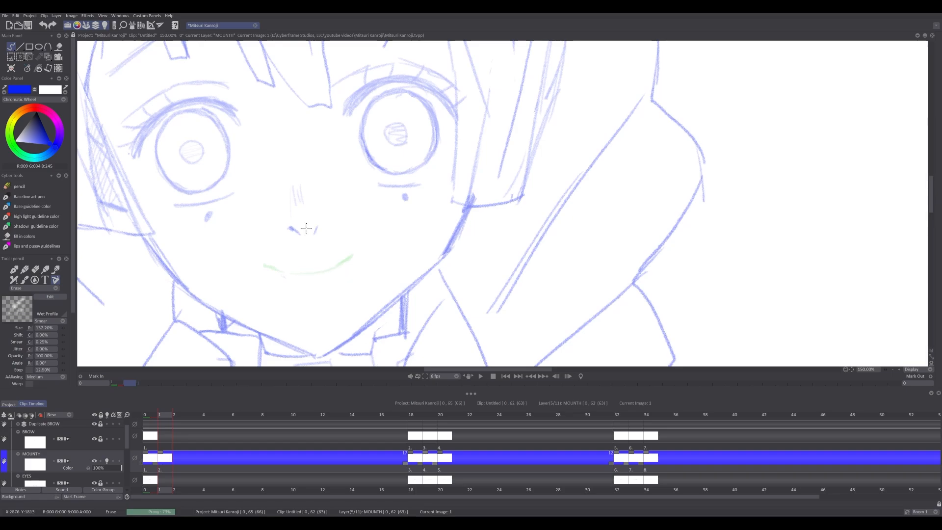
key(e)
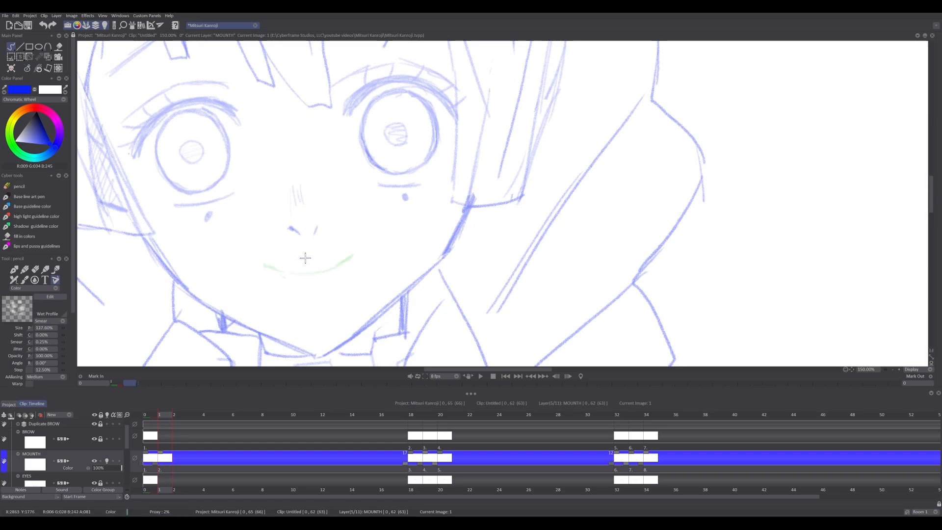
Sketch the upper lip as a short arch above the ghosted smile line on frame 1, erasing stray strokes.
mouse_move(305, 258)
mouse_down()
mouse_move(340, 260)
mouse_move(319, 256)
mouse_up()
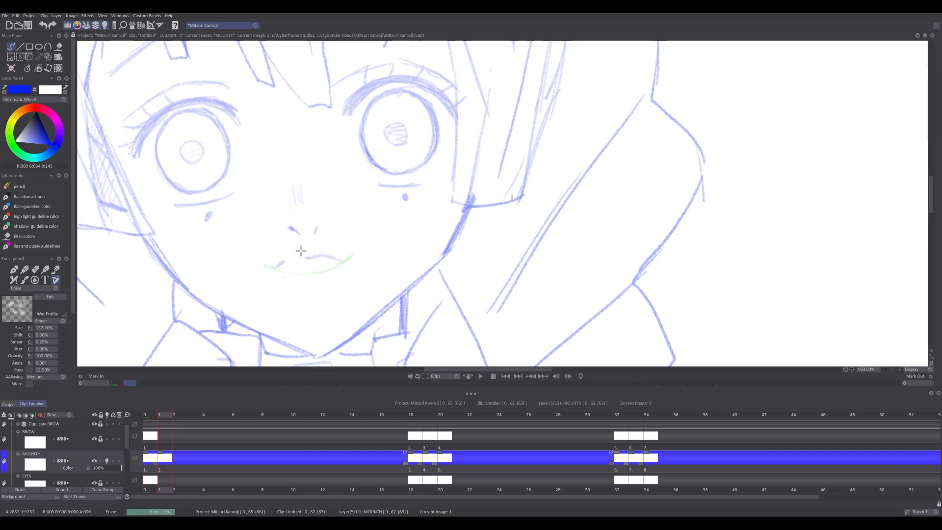
mouse_move(308, 258)
mouse_down()
mouse_move(278, 265)
mouse_move(342, 258)
mouse_up()
mouse_move(286, 264)
mouse_down()
mouse_move(269, 273)
mouse_move(340, 262)
mouse_move(296, 267)
mouse_move(341, 271)
mouse_up()
key(e)
key(e)
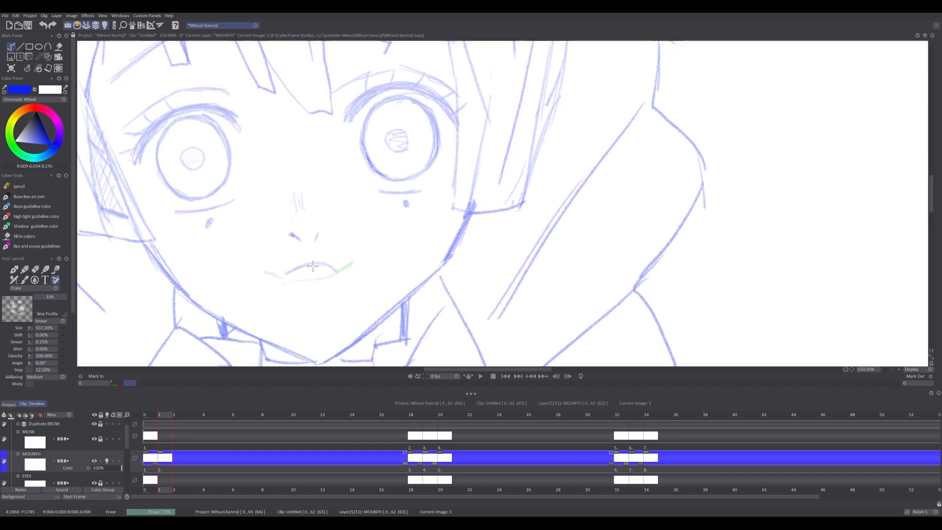
Sketch the rounded lower lip and inner opening to complete the open mouth on frame 1.
mouse_move(313, 266)
mouse_down()
mouse_move(269, 277)
mouse_move(322, 290)
mouse_move(336, 277)
mouse_move(300, 295)
mouse_move(327, 290)
mouse_up()
key(n)
key(ctrl+z)
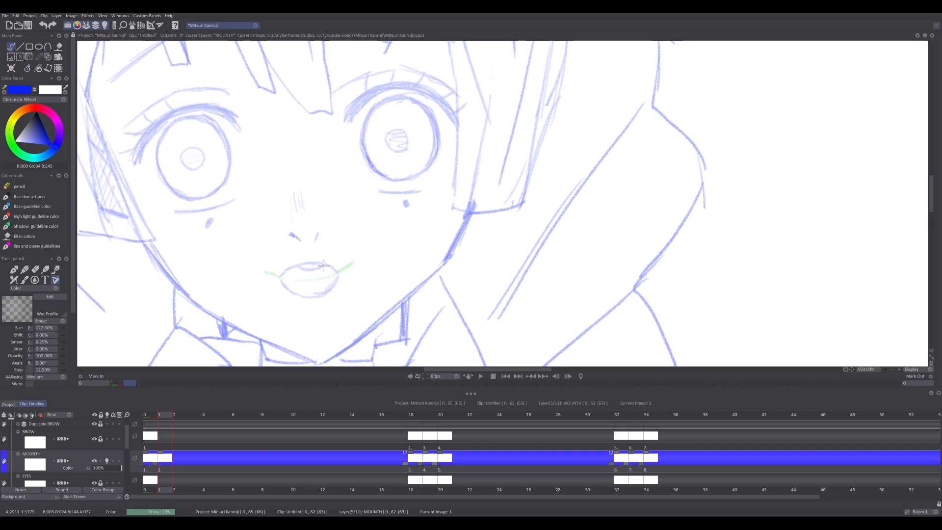
drag(292, 285, 343, 280)
key(ctrl+z)
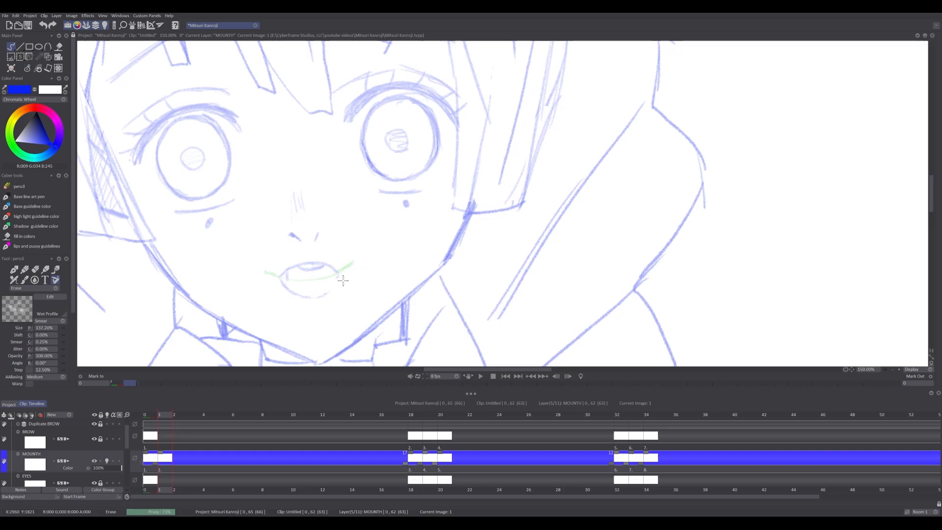
key(e)
drag(307, 290, 333, 277)
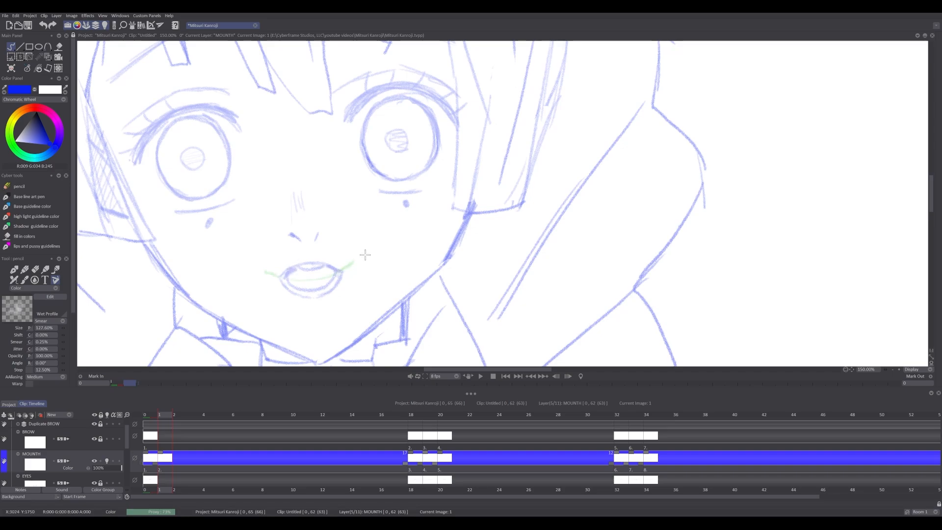
click(891, 370)
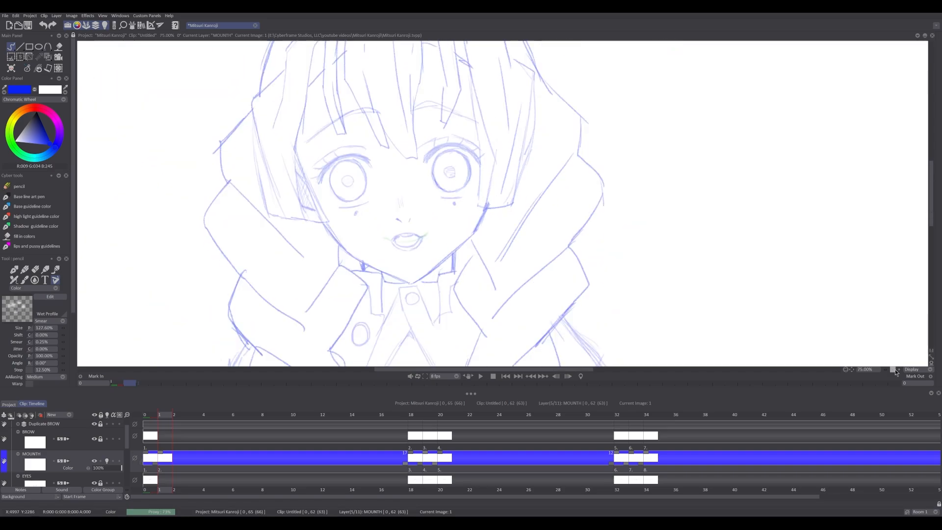
click(899, 370)
click(899, 370)
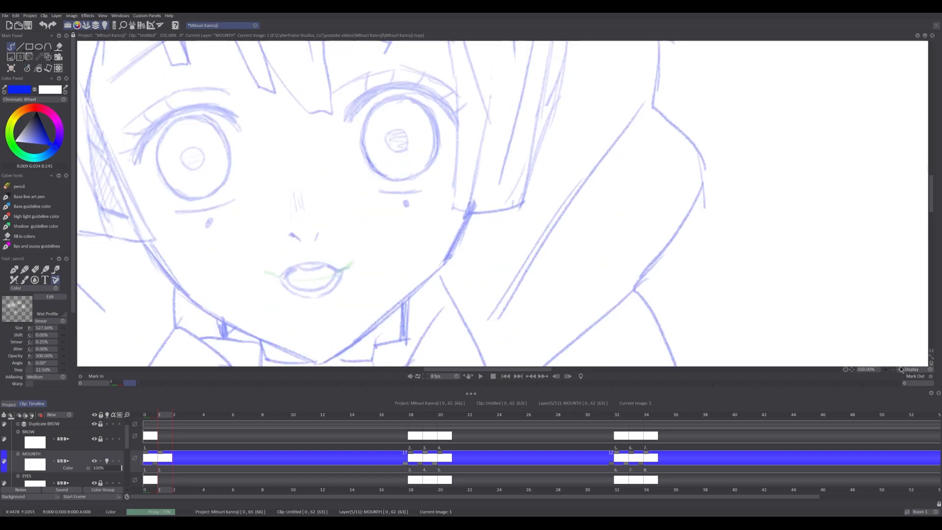
Add a drawing at frame 2 of the MOUNTH layer and sketch a wider, half-open smiling mouth over the ghosted one.
key(Right)
key(Insert)
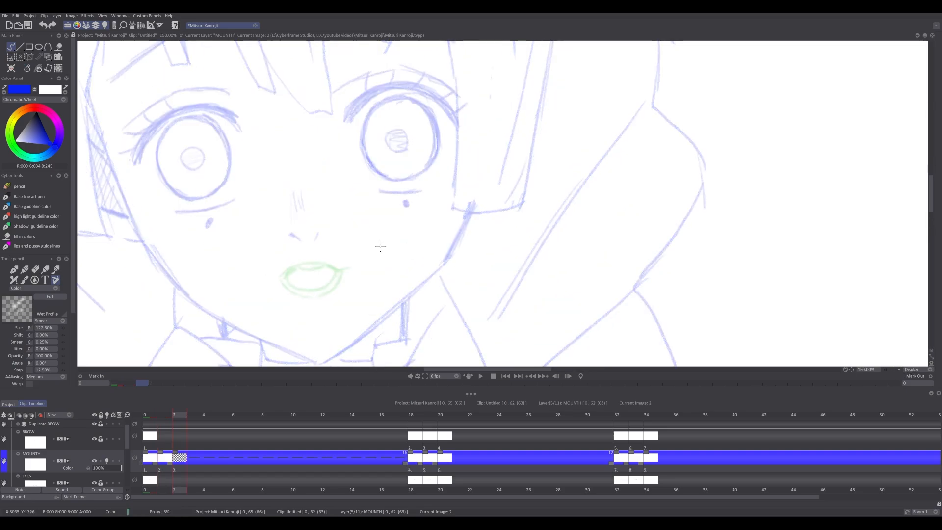
drag(284, 276, 297, 271)
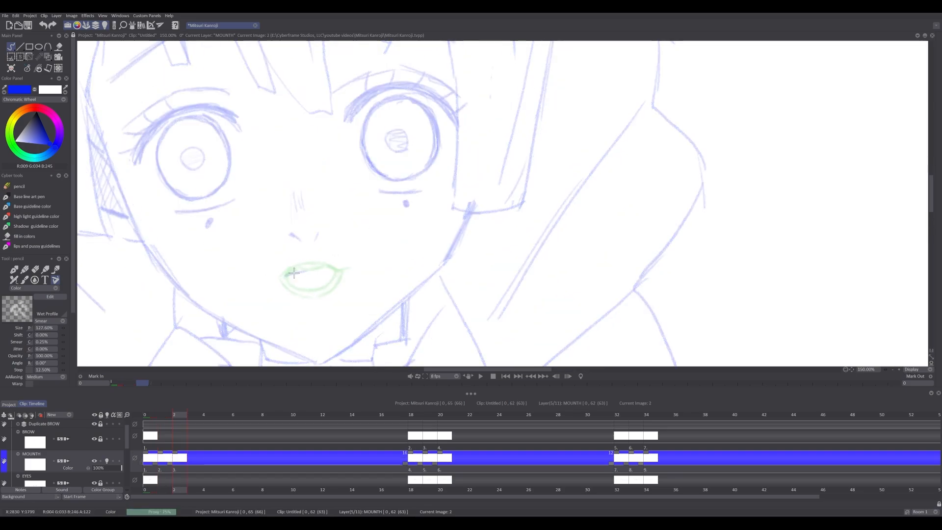
key(ctrl+z)
mouse_move(291, 274)
mouse_down()
mouse_move(354, 267)
mouse_move(273, 278)
mouse_up()
mouse_move(278, 277)
mouse_down()
mouse_move(317, 283)
mouse_move(345, 269)
mouse_move(313, 287)
mouse_up()
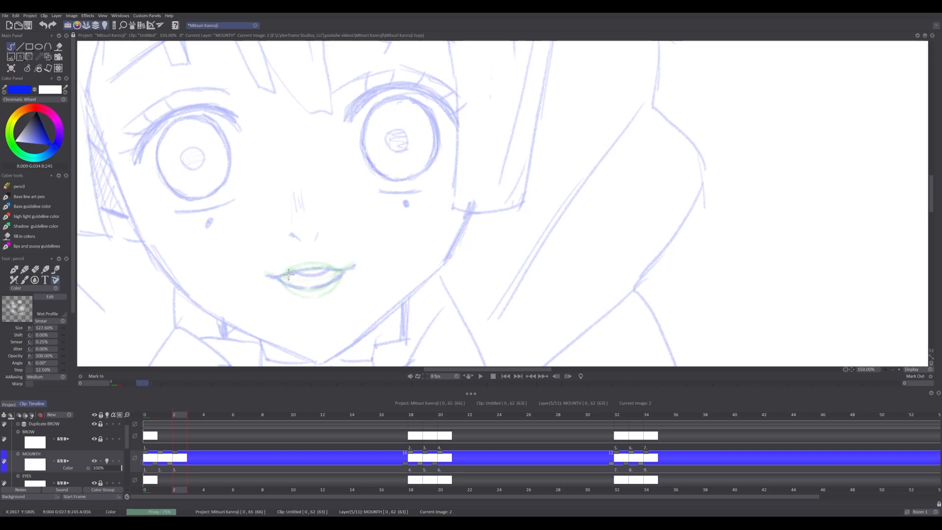
mouse_move(288, 274)
mouse_down()
mouse_move(340, 270)
mouse_move(331, 281)
mouse_move(294, 282)
mouse_up()
Select the mouth drawings at frames 0 to 2 and play them back with more of the character in view.
drag(180, 471, 145, 459)
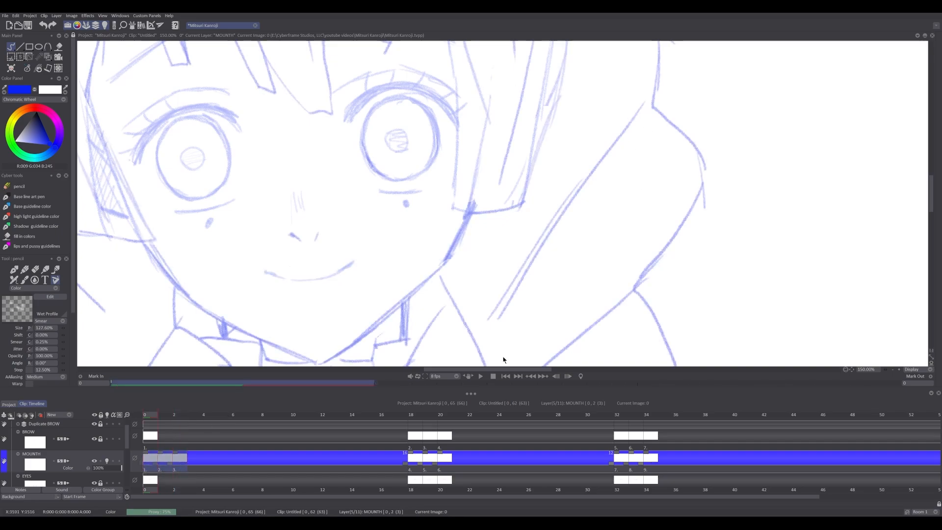
click(485, 376)
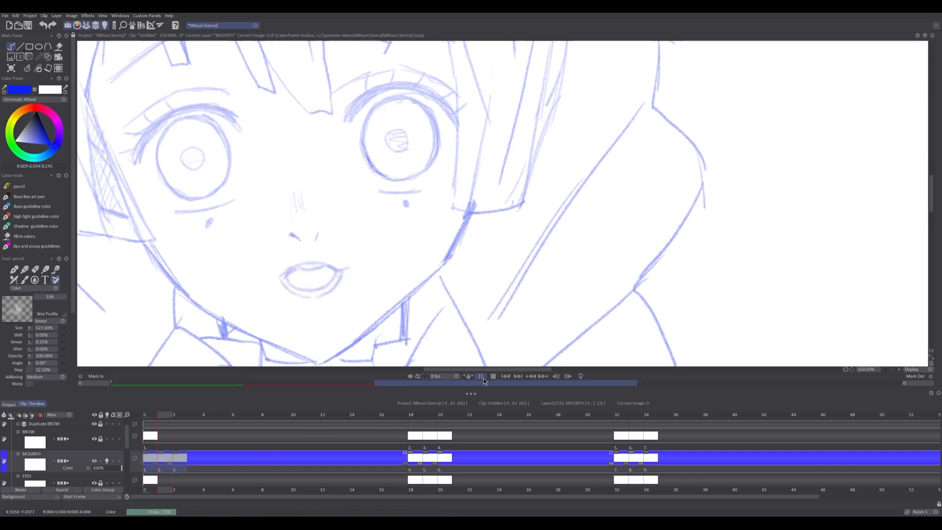
click(893, 370)
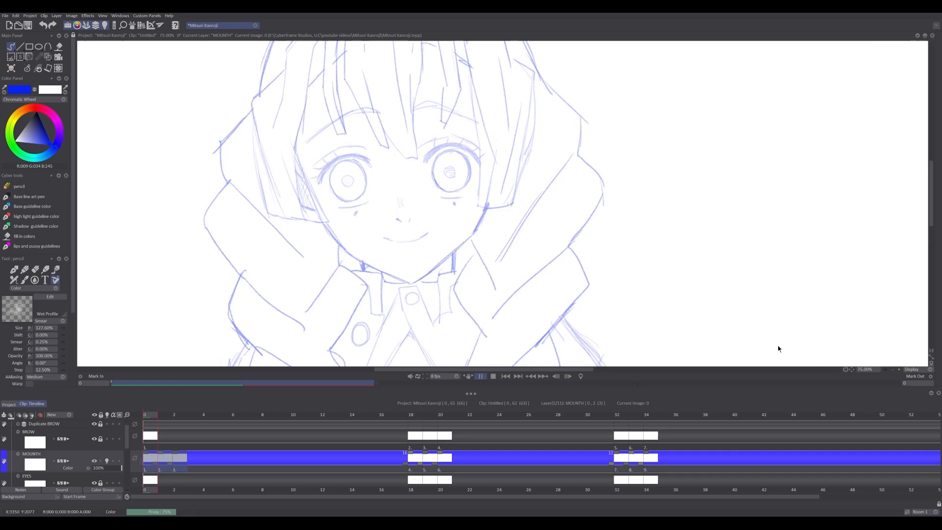
click(290, 137)
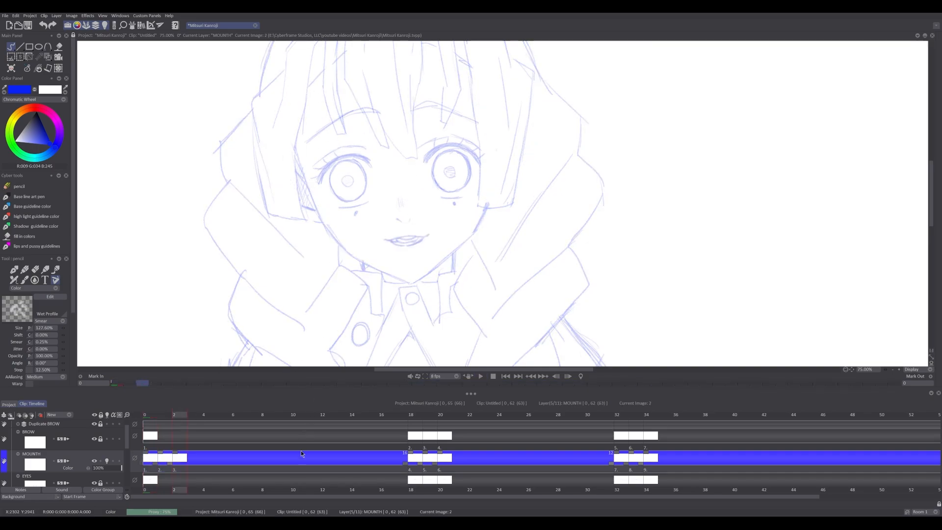
Set the clip's mark out at frame 17 and play the marked section.
click(400, 415)
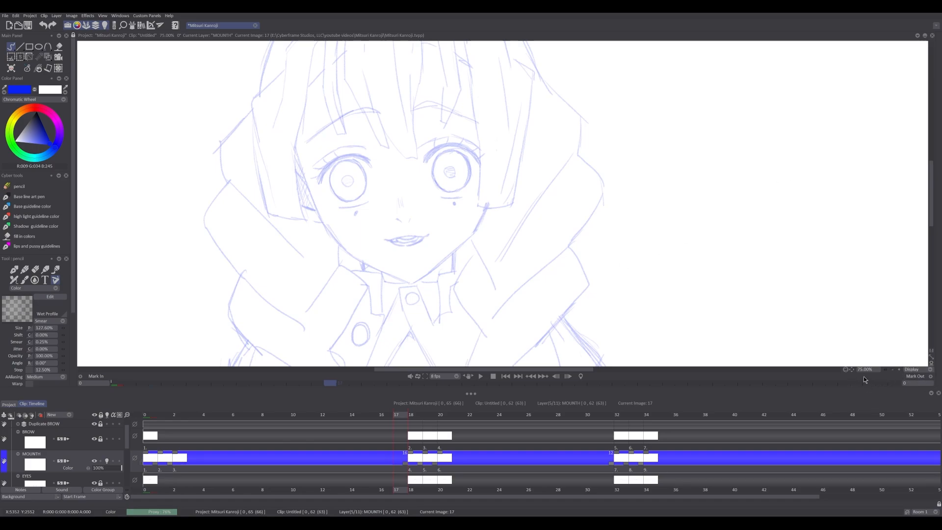
click(927, 381)
click(480, 376)
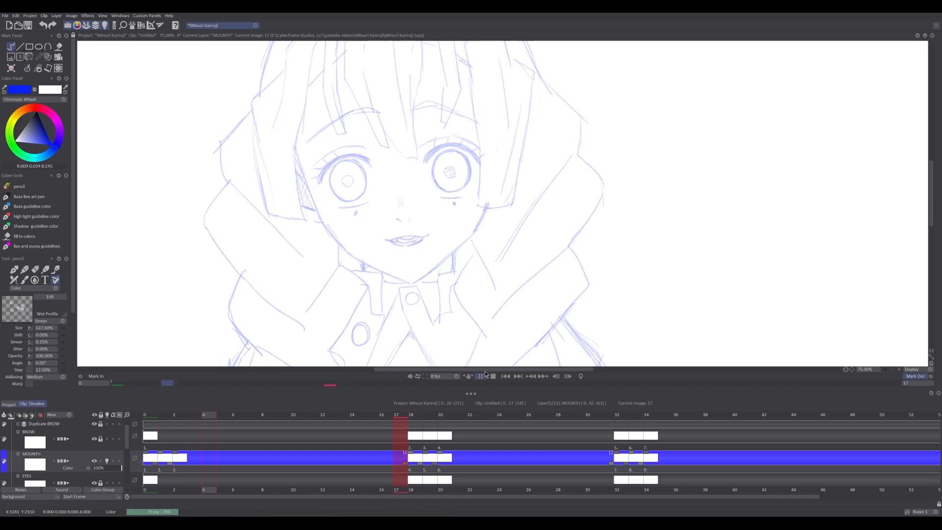
click(491, 376)
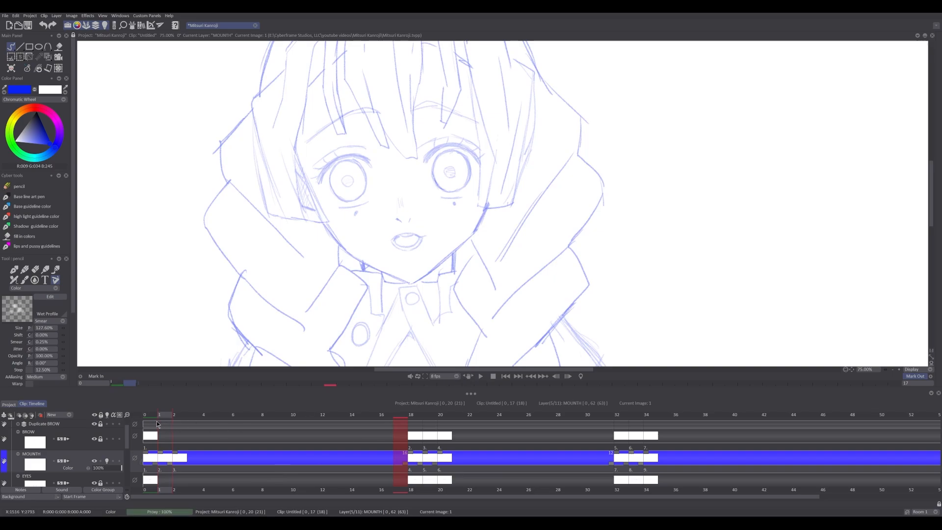
Make the mouth drawings at frames 0 to 2 repeat over the following frames and preview the looping animation.
mouse_move(154, 416)
mouse_down()
mouse_move(242, 412)
mouse_move(147, 415)
mouse_up()
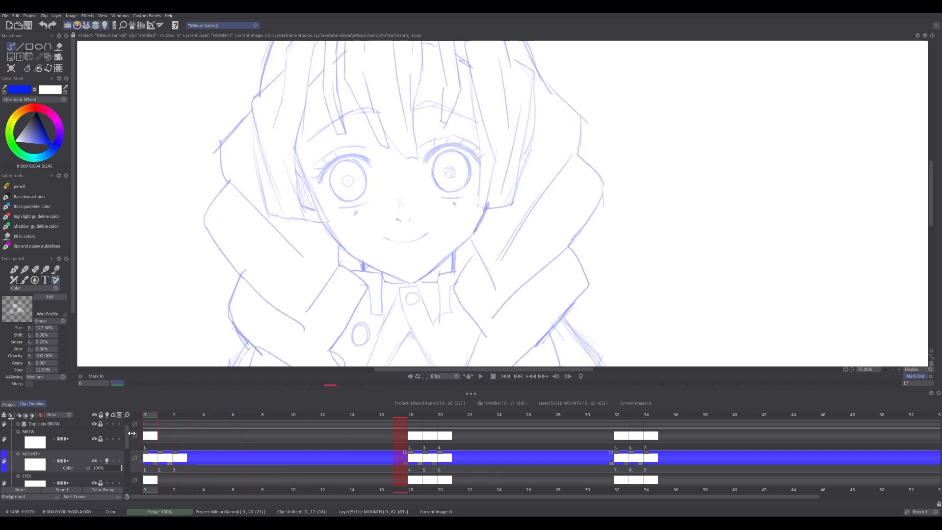
click(177, 415)
click(195, 416)
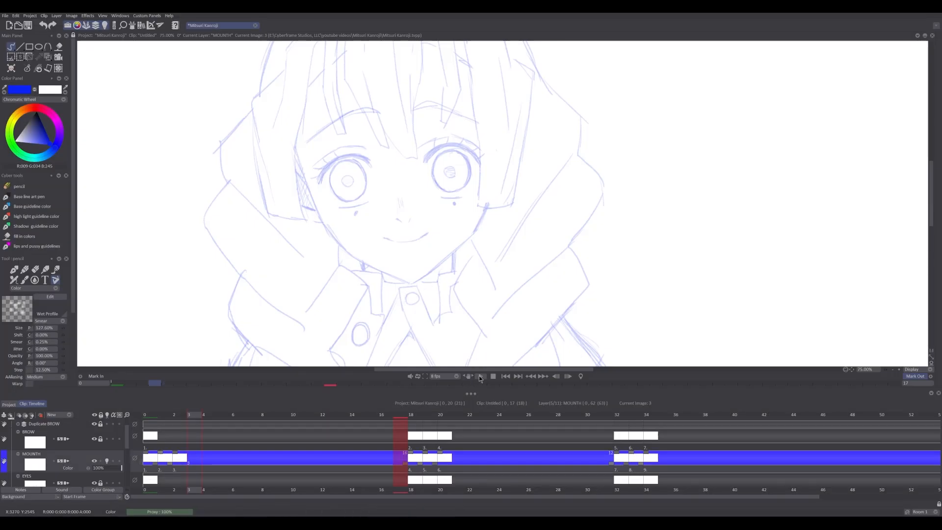
click(479, 375)
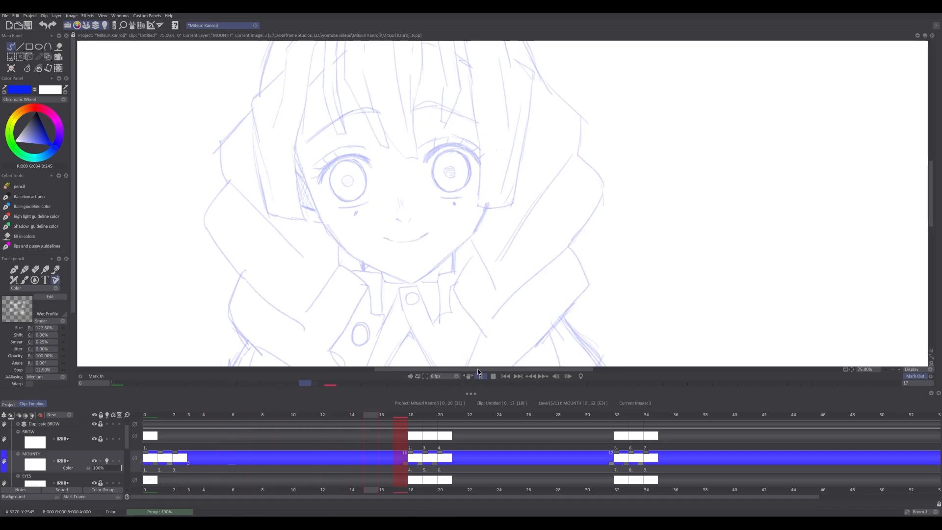
click(893, 369)
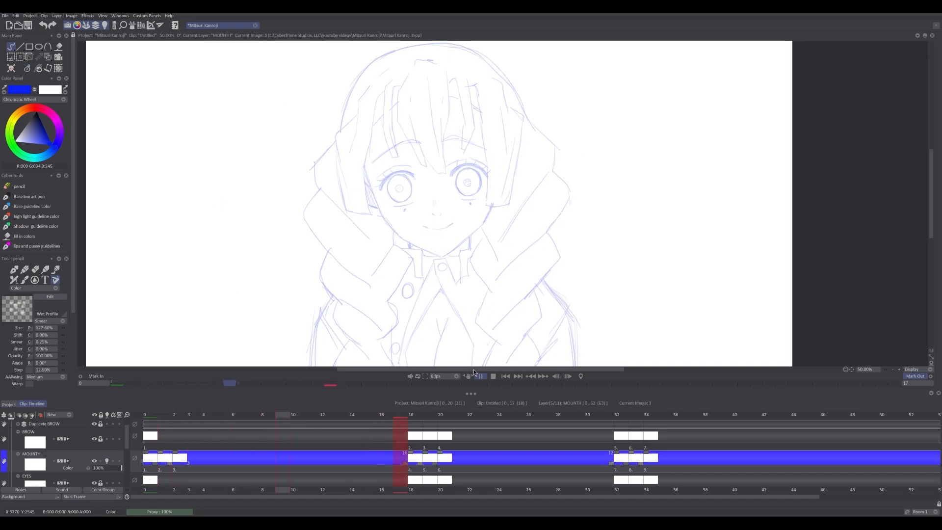
click(493, 376)
Unlock the HEAD layer and delete its two blank drawings after frame 0.
drag(125, 435, 133, 474)
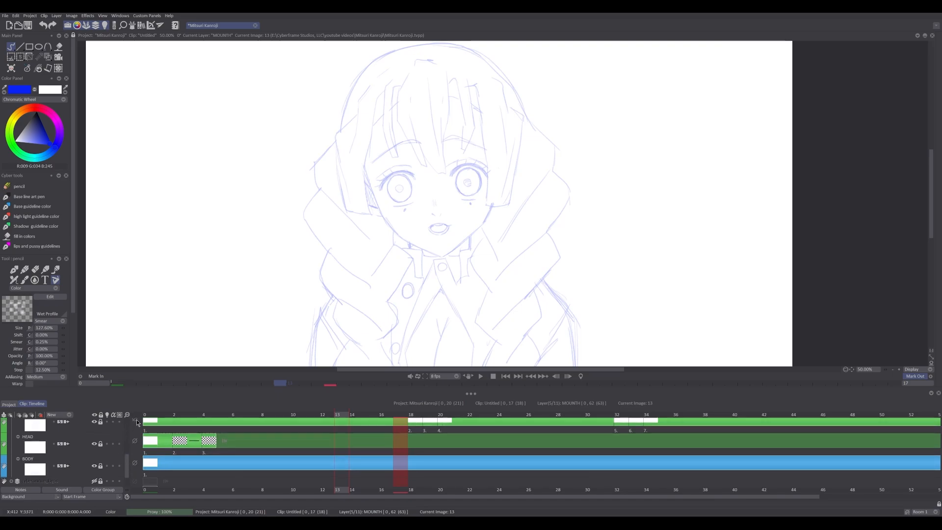
click(156, 415)
mouse_move(157, 415)
mouse_down()
mouse_move(204, 412)
mouse_move(156, 409)
mouse_up()
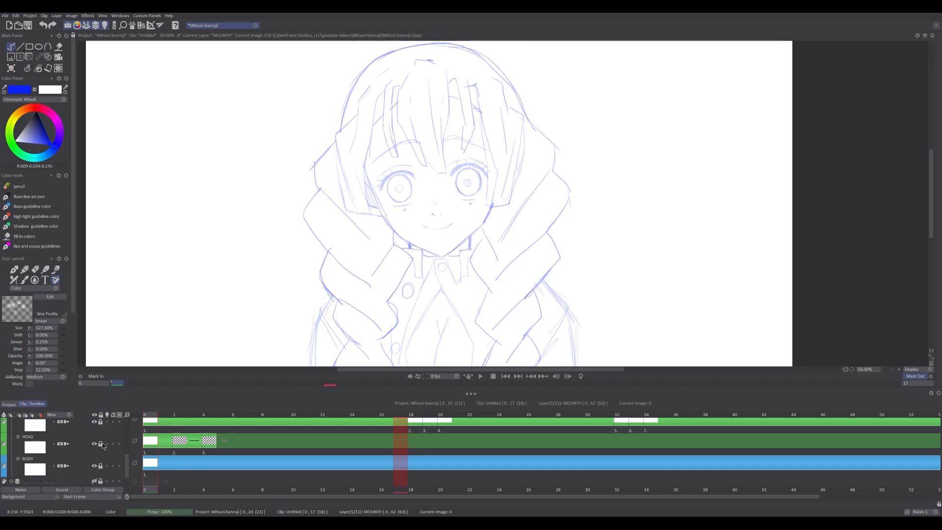
click(202, 442)
key(Delete)
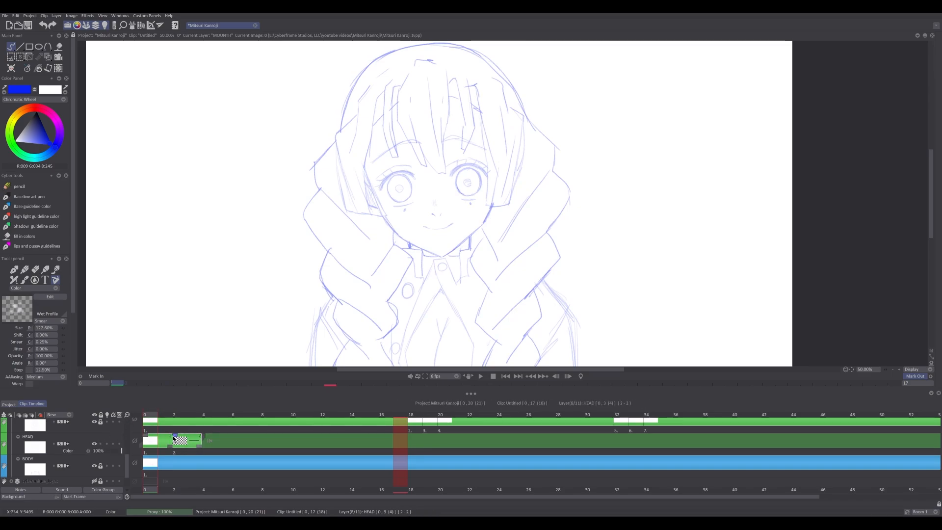
drag(174, 436, 205, 439)
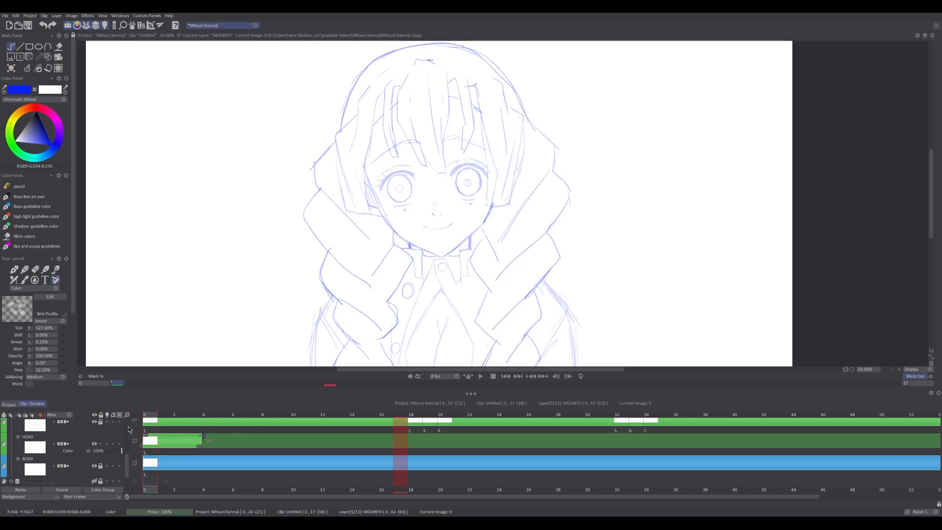
Lock the HEAD layer and play the marked section to check the looping mouth animation.
click(101, 443)
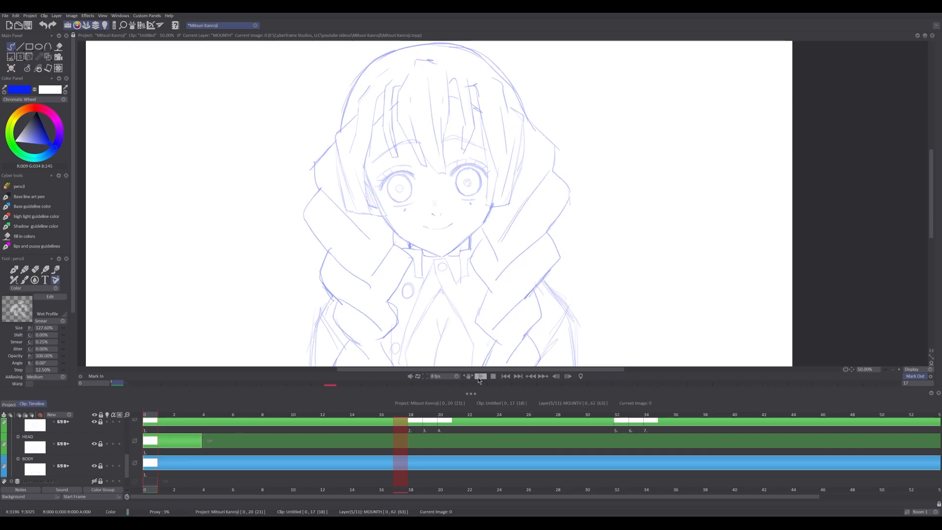
click(478, 377)
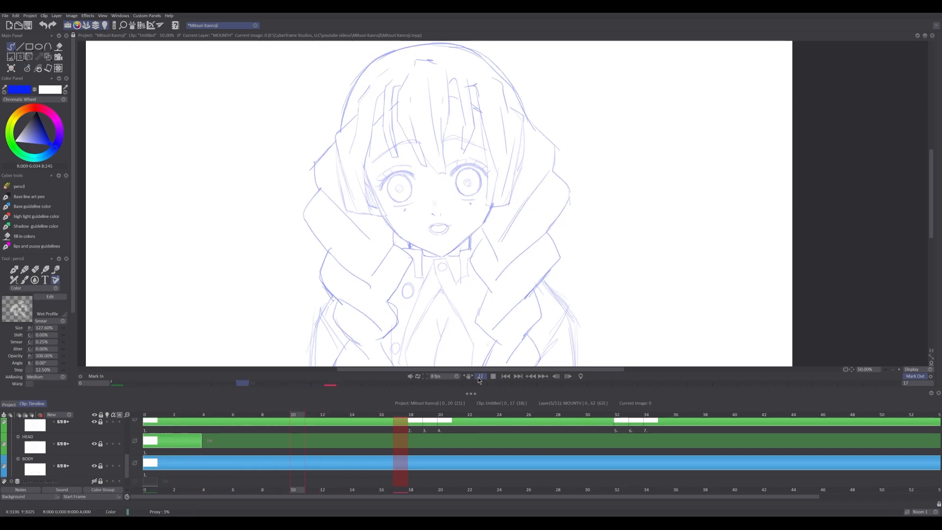
click(479, 377)
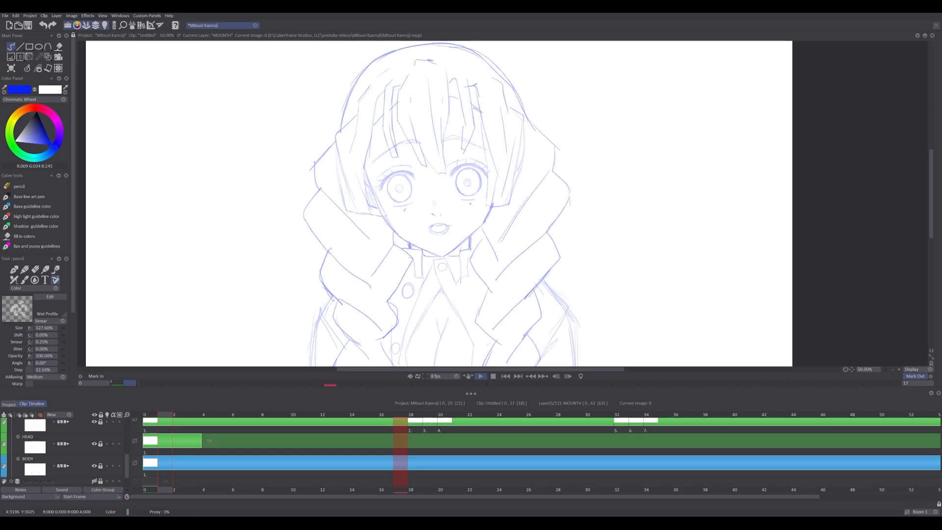
Unlock the EYES layer at frame 0 and give it a red color label.
drag(126, 468, 125, 443)
click(108, 446)
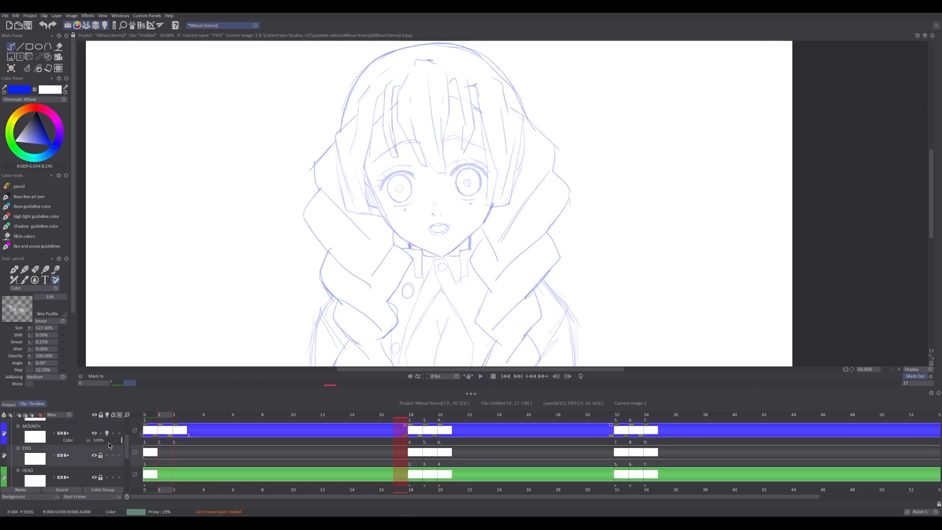
click(148, 415)
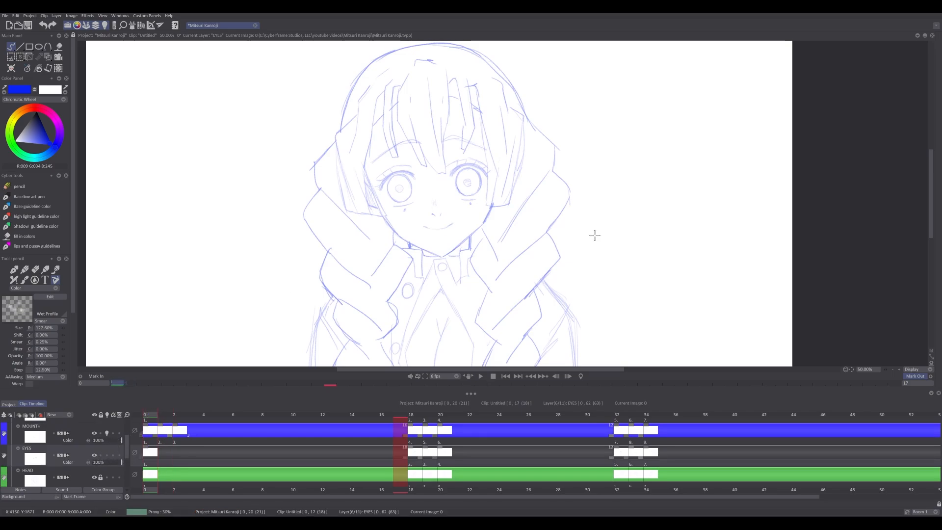
click(94, 455)
click(95, 455)
click(4, 458)
click(17, 432)
Toggle the EYES layer's visibility off and on to check which parts of the face it holds.
click(95, 455)
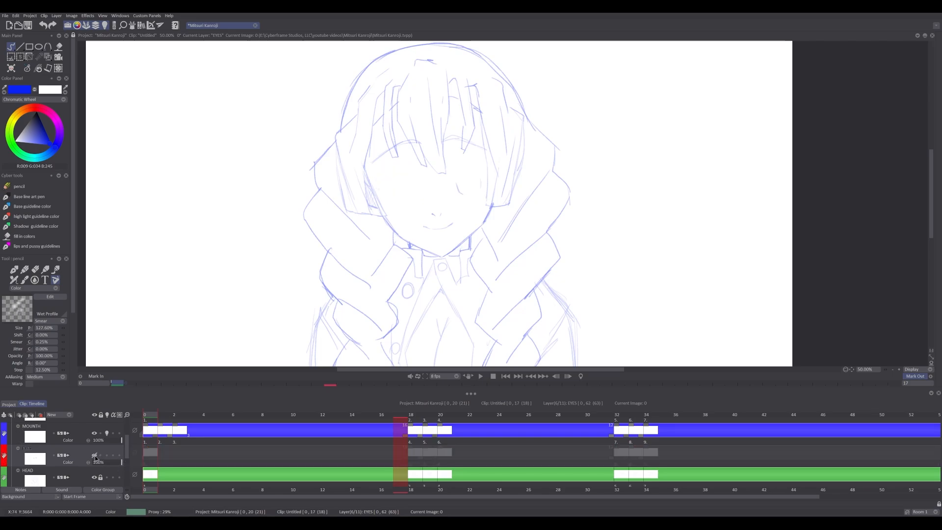
click(94, 454)
click(94, 454)
click(94, 454)
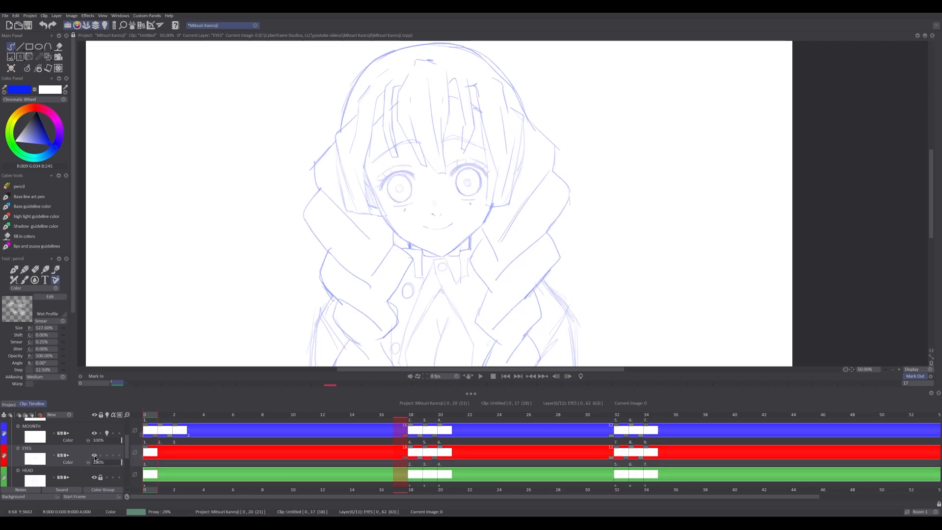
click(94, 455)
click(94, 456)
Add a drawing at frame 1 of the EYES layer and sketch thick, half-lowered upper lid lines across both eyes.
key(Right)
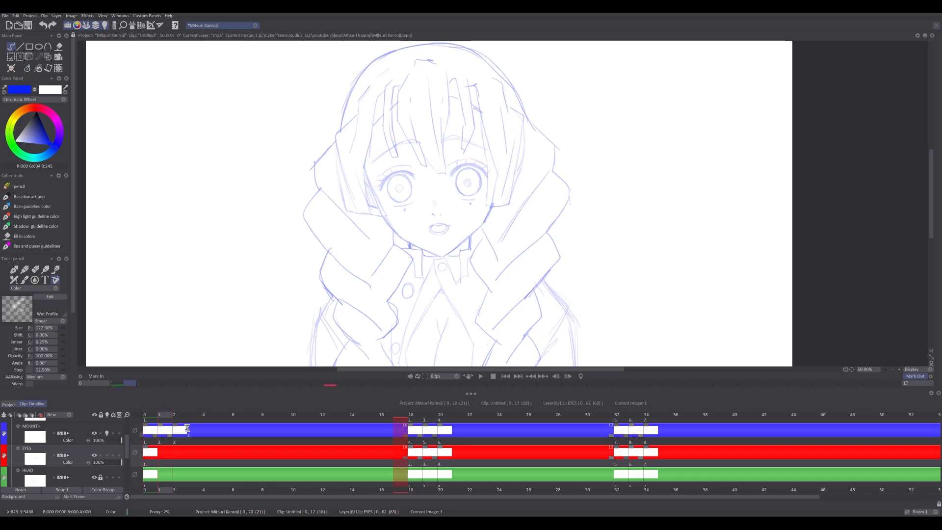
key(Delete)
click(900, 370)
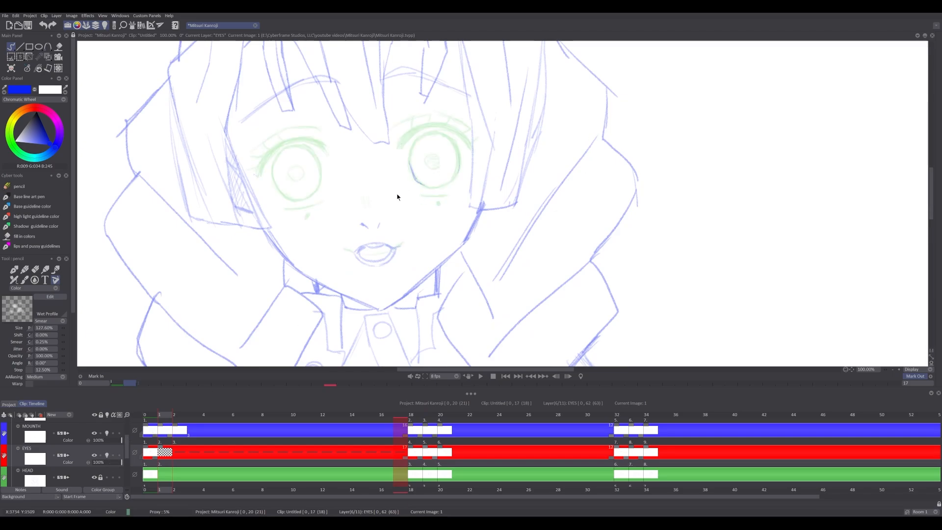
drag(397, 195, 487, 250)
click(898, 369)
mouse_move(298, 242)
mouse_down()
mouse_move(399, 221)
mouse_move(287, 243)
mouse_up()
mouse_move(520, 212)
mouse_down()
mouse_move(593, 206)
mouse_move(505, 212)
mouse_move(606, 205)
mouse_move(514, 206)
mouse_up()
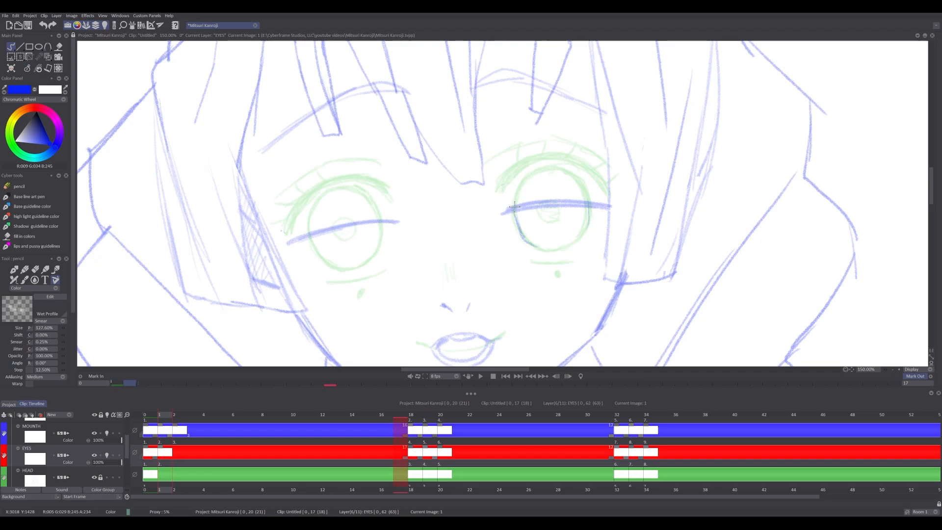
mouse_move(577, 201)
mouse_down()
mouse_move(611, 210)
mouse_move(509, 212)
mouse_up()
mouse_move(396, 216)
mouse_down()
mouse_move(315, 229)
mouse_move(394, 218)
mouse_move(277, 244)
mouse_move(383, 217)
mouse_move(302, 232)
mouse_move(382, 218)
mouse_move(283, 247)
mouse_up()
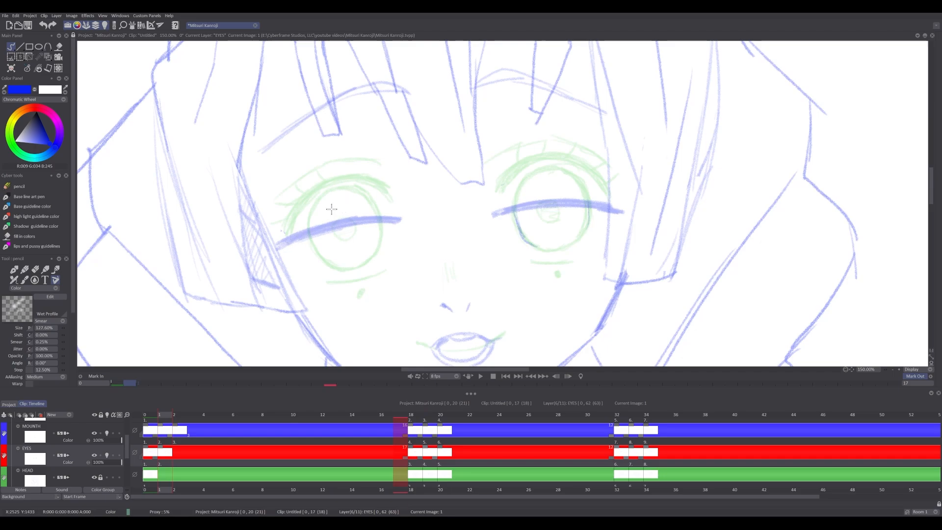
Sketch creases above both lowered lids and short lashes on them, undoing the misplaced lash strokes.
drag(342, 203, 388, 200)
drag(571, 185, 517, 186)
drag(351, 218, 327, 213)
mouse_move(331, 224)
mouse_down()
mouse_move(309, 218)
mouse_move(281, 233)
mouse_up()
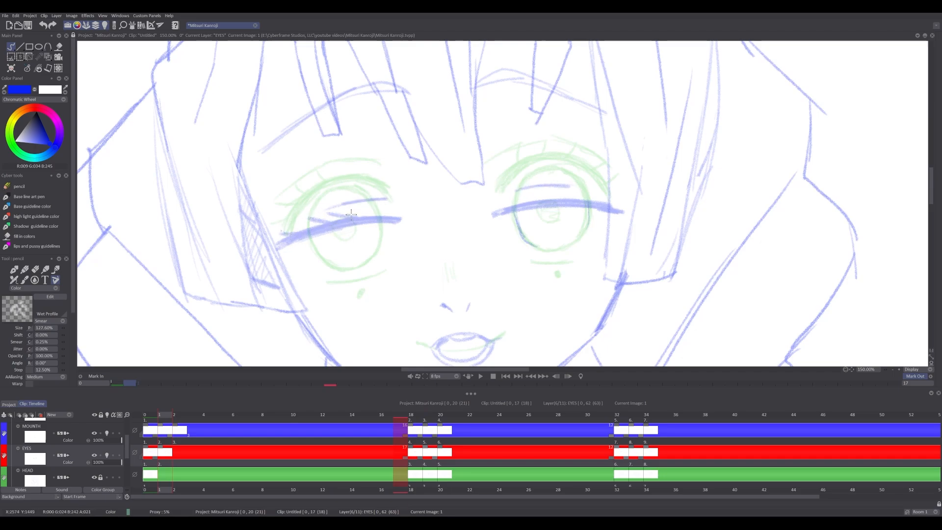
key(ctrl+z)
key(ctrl+z)
key(ctrl+z)
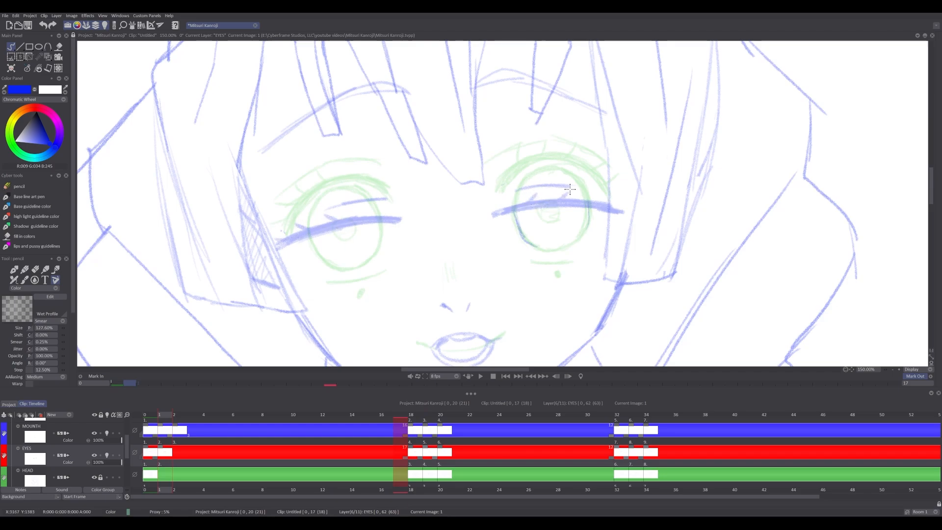
Sketch the visible irises and pupils beneath both half-closed lids, plus the lower lid line and beauty mark.
mouse_move(590, 201)
mouse_down()
mouse_move(608, 190)
mouse_move(624, 199)
mouse_move(597, 219)
mouse_move(477, 187)
mouse_up()
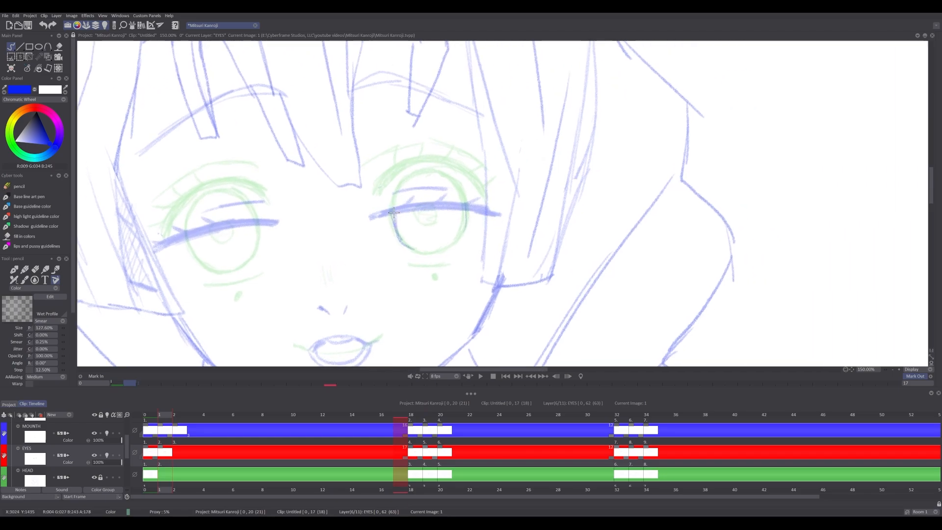
drag(394, 213, 414, 250)
mouse_move(466, 215)
mouse_down()
mouse_move(413, 241)
mouse_move(404, 236)
mouse_move(434, 236)
mouse_move(402, 246)
mouse_move(445, 243)
mouse_move(460, 215)
mouse_move(406, 242)
mouse_move(416, 250)
mouse_move(447, 245)
mouse_move(460, 216)
mouse_move(417, 211)
mouse_move(436, 208)
mouse_up()
key(ctrl+z)
key(ctrl+z)
mouse_move(228, 240)
mouse_down()
mouse_move(214, 234)
mouse_move(234, 231)
mouse_move(216, 270)
mouse_move(233, 264)
mouse_up()
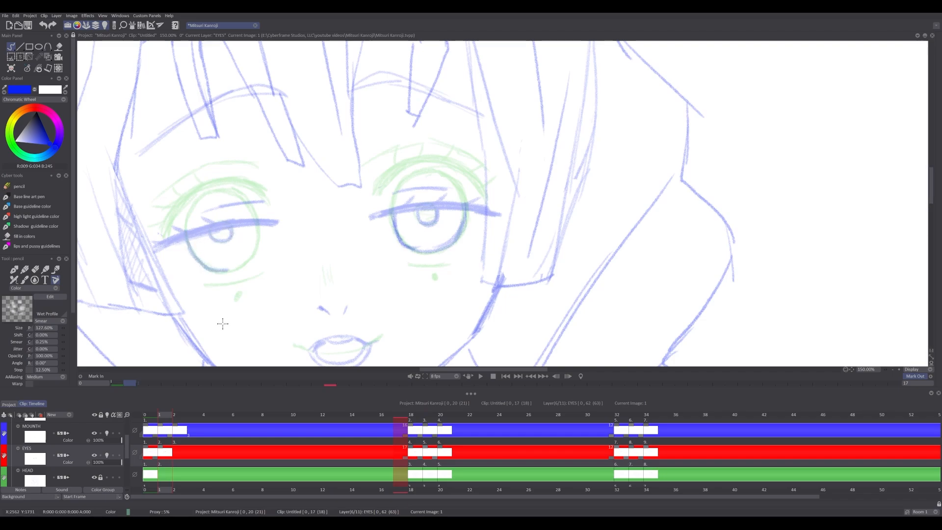
click(95, 456)
click(94, 456)
mouse_move(256, 222)
mouse_down()
mouse_move(257, 246)
mouse_move(221, 267)
mouse_move(215, 285)
mouse_move(262, 270)
mouse_up()
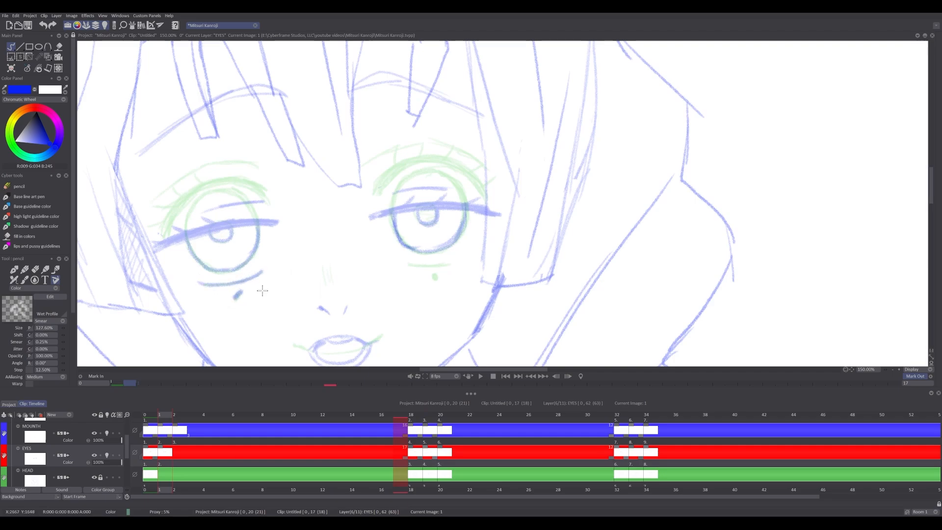
Add a drawing at frame 2 of the EYES layer and sketch both eyes closed as thick downward-curving lid lines.
click(174, 414)
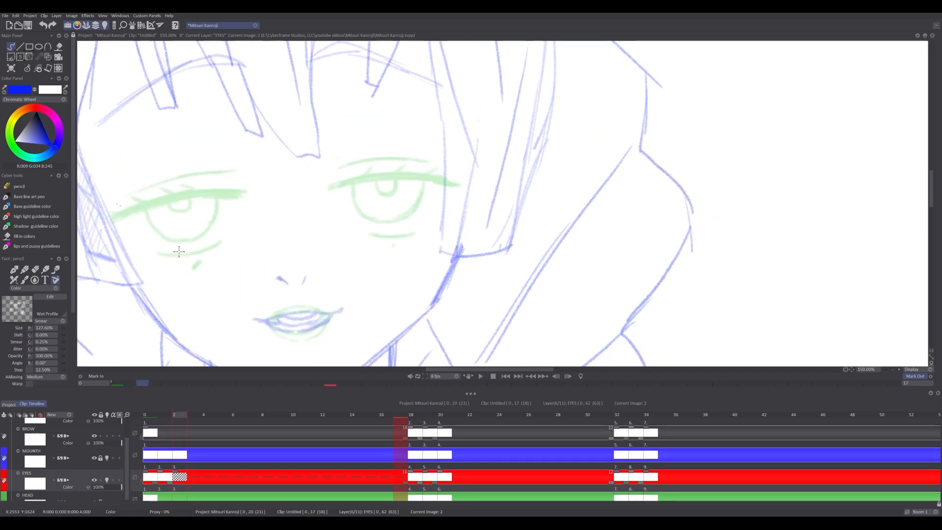
drag(158, 253, 230, 236)
mouse_move(158, 253)
mouse_down()
mouse_move(144, 250)
mouse_move(220, 239)
mouse_up()
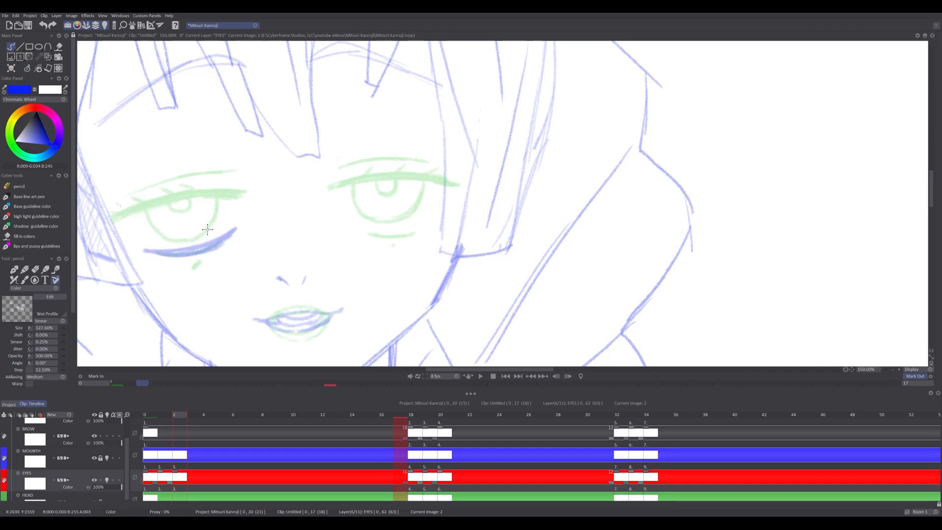
drag(360, 222, 414, 227)
mouse_move(415, 226)
mouse_down()
mouse_move(368, 225)
mouse_move(423, 221)
mouse_move(354, 218)
mouse_move(417, 226)
mouse_move(386, 231)
mouse_move(437, 218)
mouse_move(359, 221)
mouse_move(387, 210)
mouse_up()
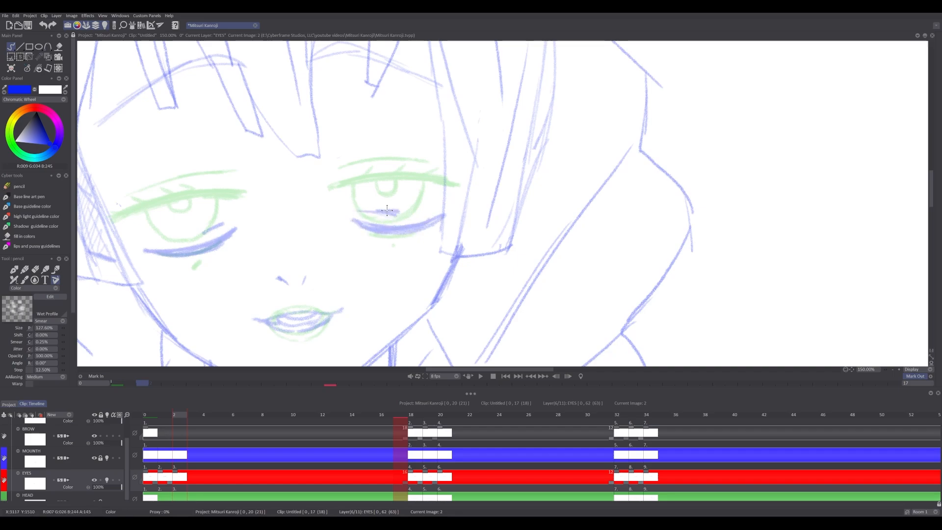
key(ctrl+z)
Play the blink with more of the character in view, and scrub the timeline between frames 0 and 9.
click(892, 369)
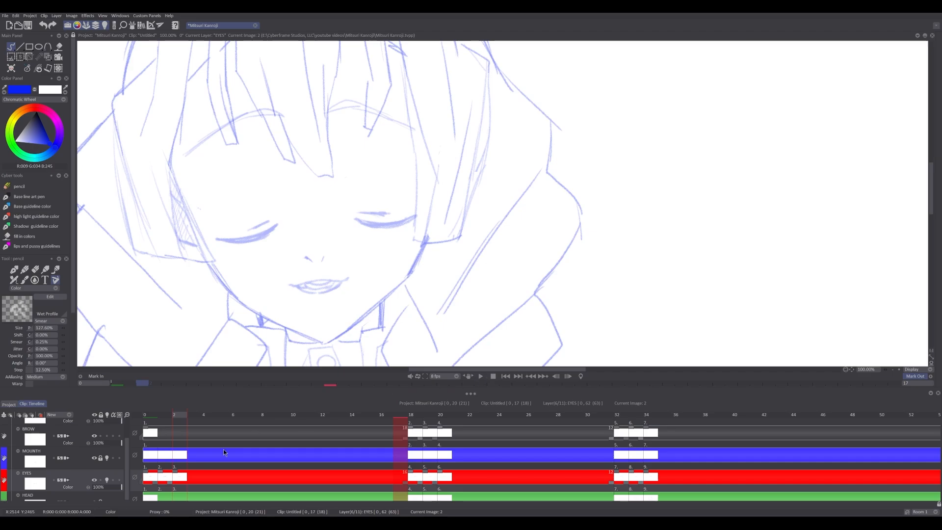
drag(182, 489, 149, 488)
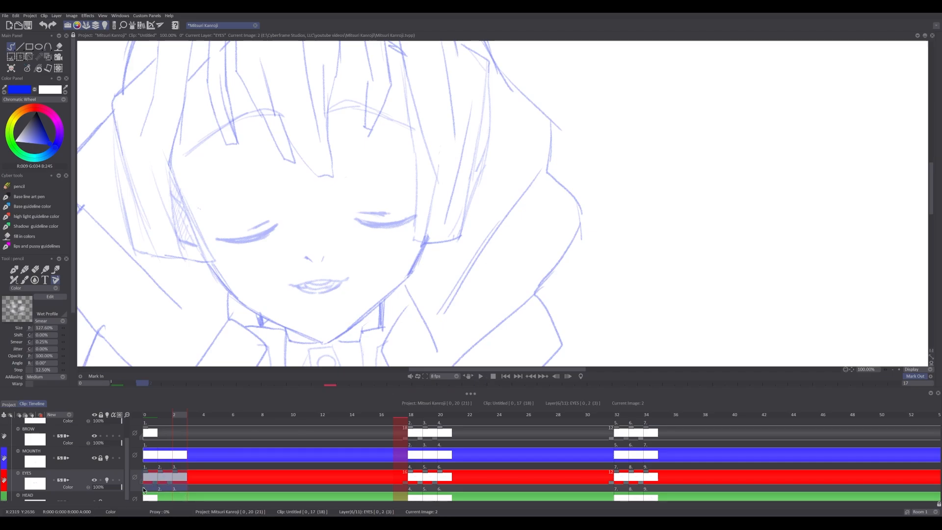
click(480, 376)
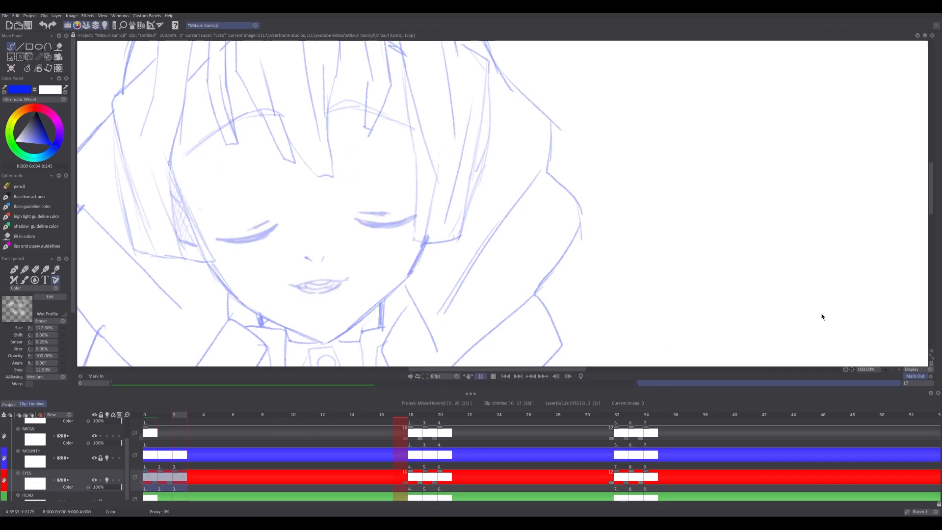
click(892, 369)
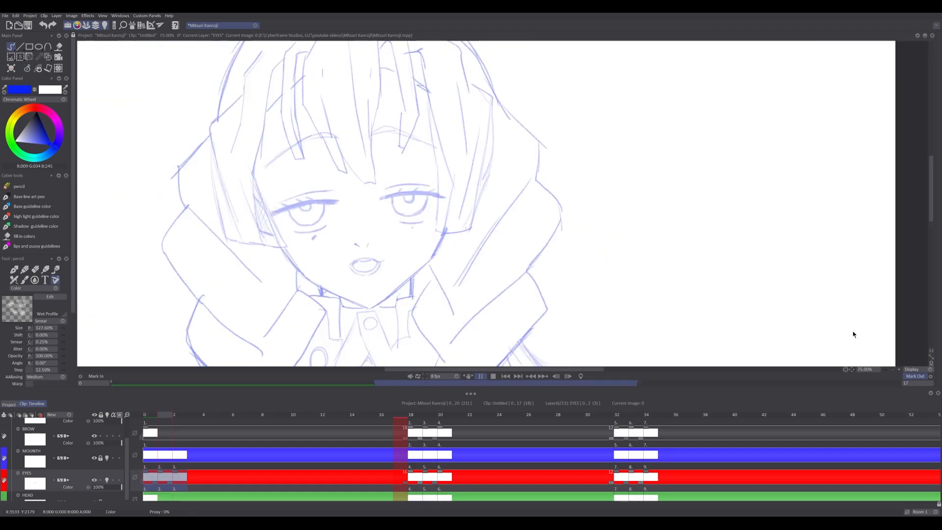
click(493, 376)
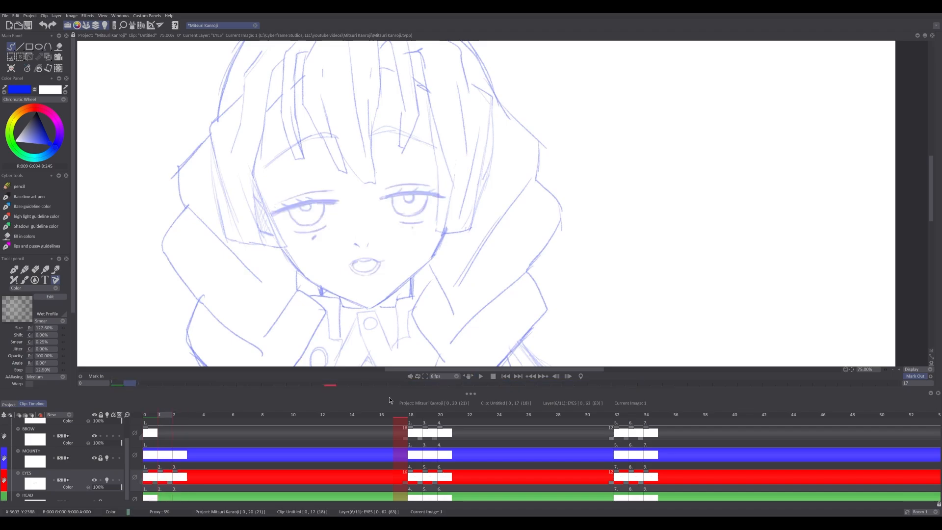
drag(194, 416, 286, 416)
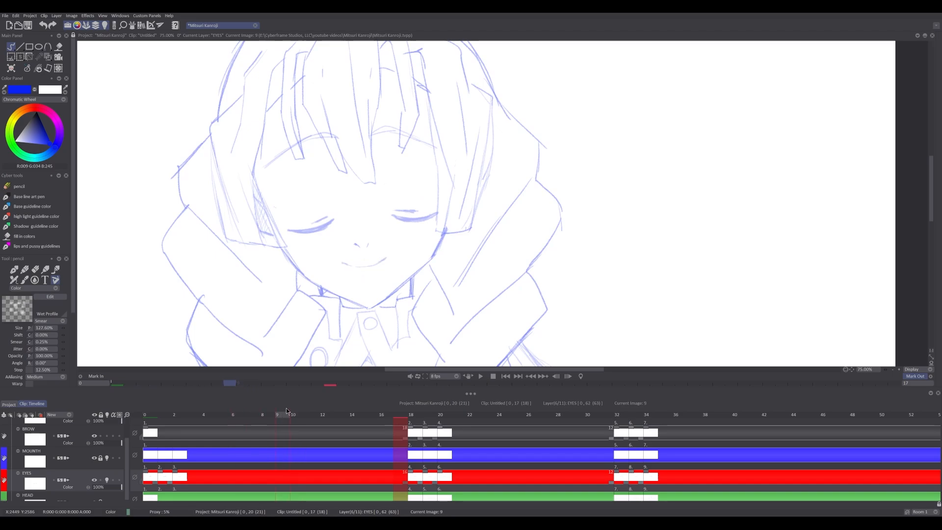
click(147, 416)
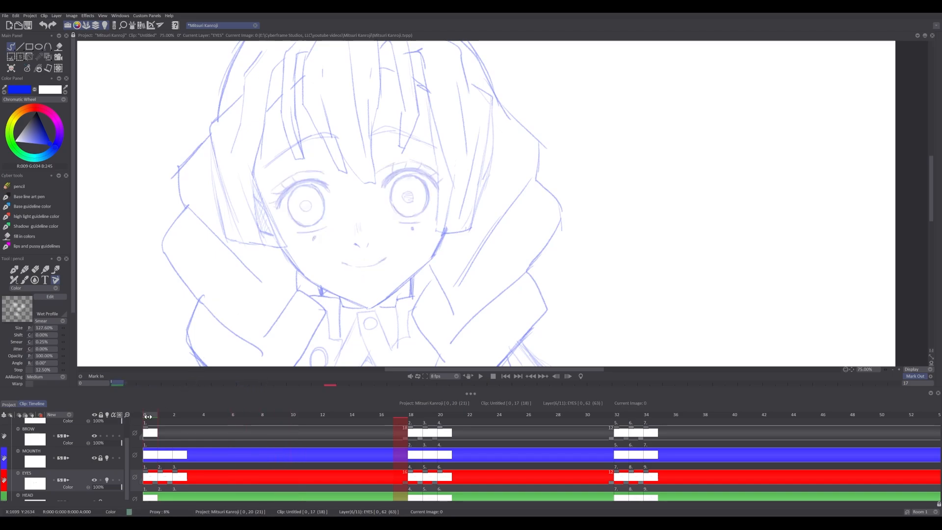
key(Right)
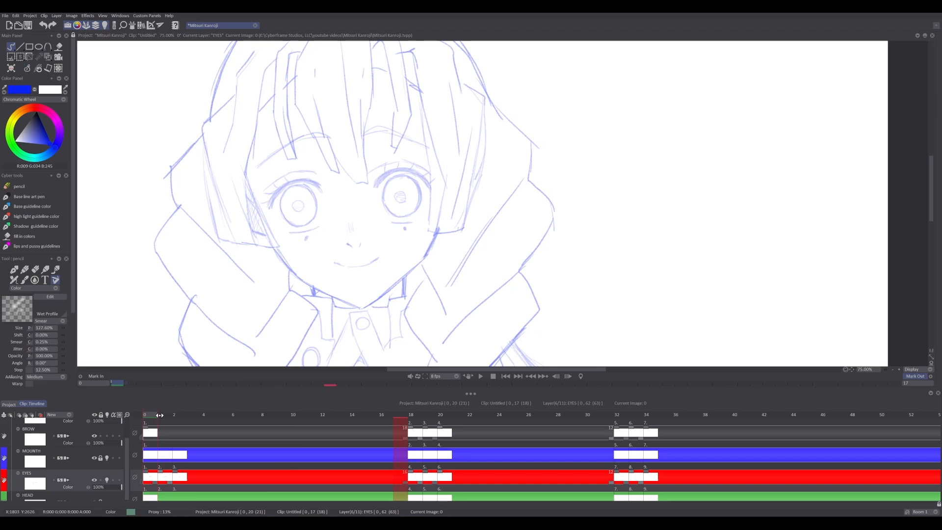
Copy the open-eye drawing from frame 0 to frame 3 of the EYES layer and pull the following drawings back to frame 18.
click(149, 477)
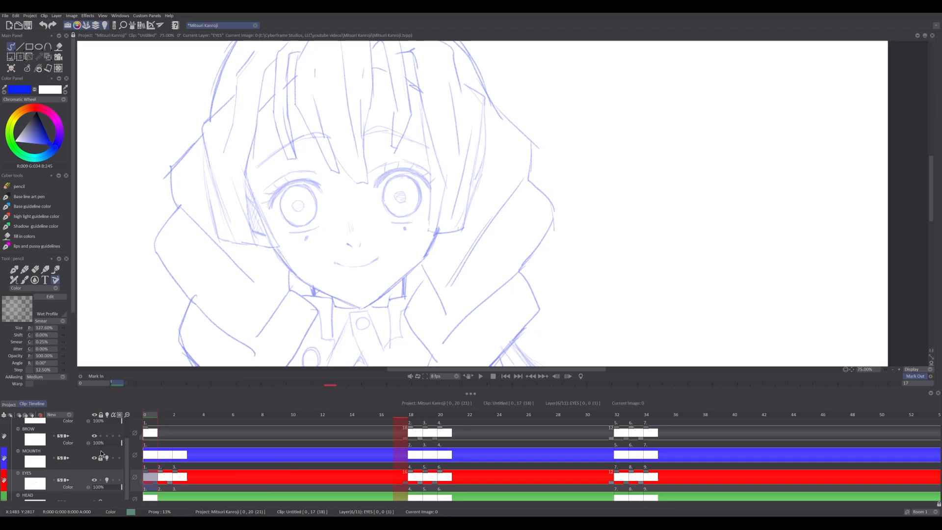
click(102, 476)
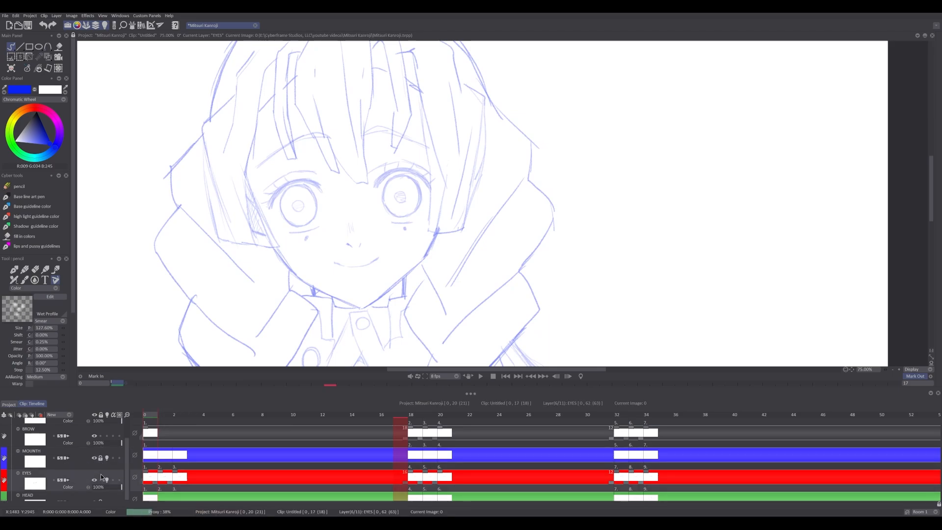
key(ctrl+a)
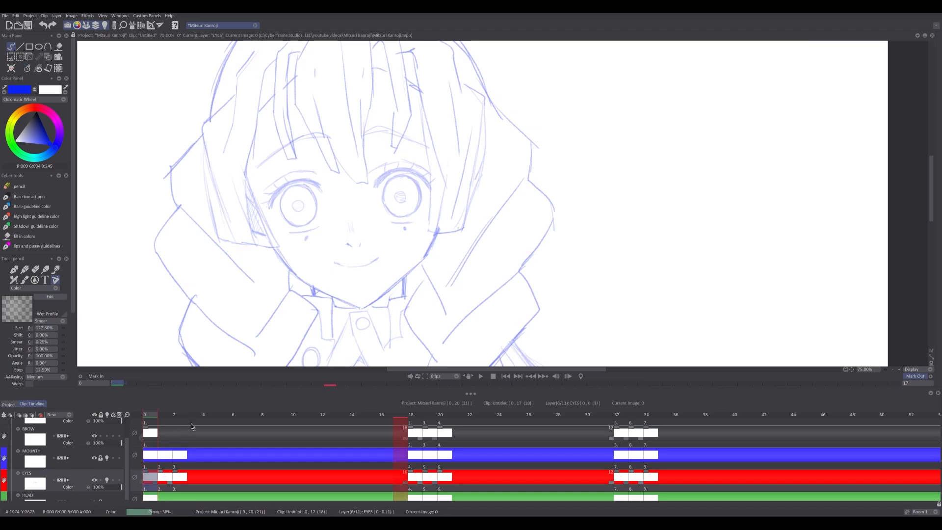
click(190, 415)
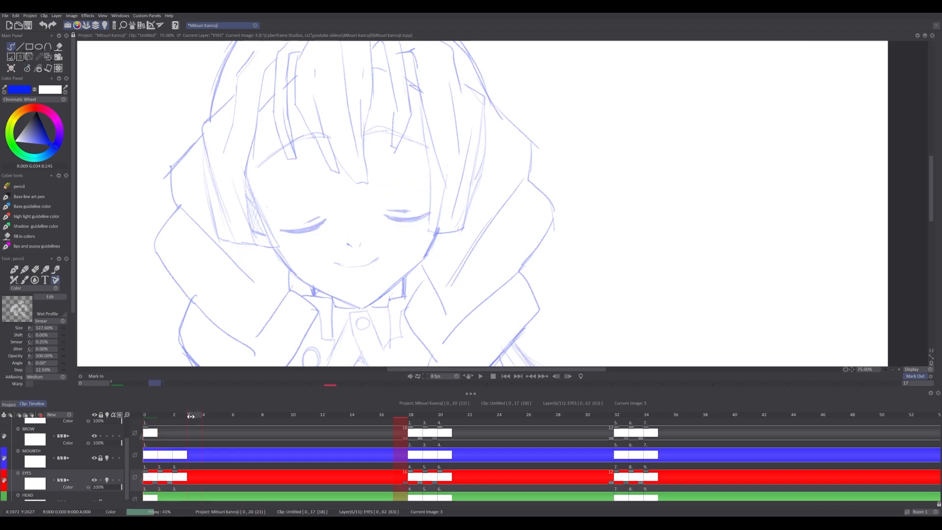
key(ctrl+v)
click(146, 416)
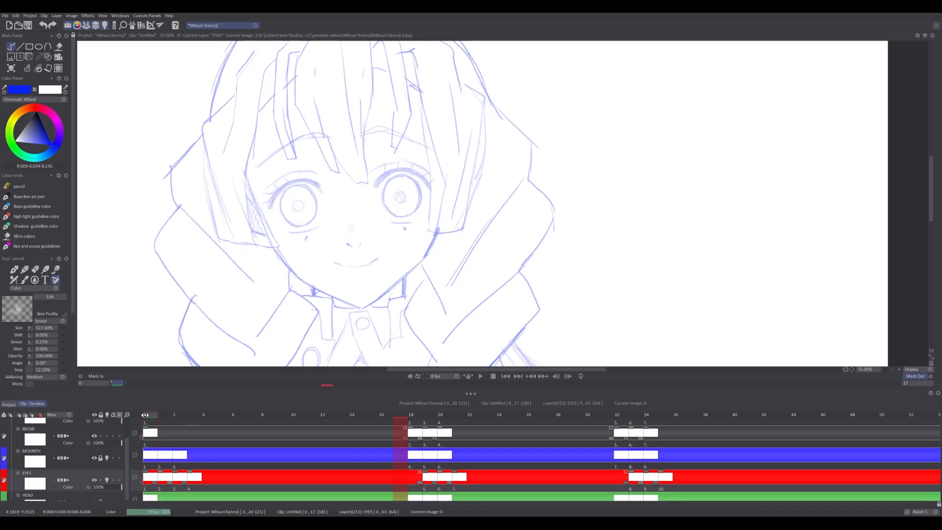
drag(421, 486, 406, 486)
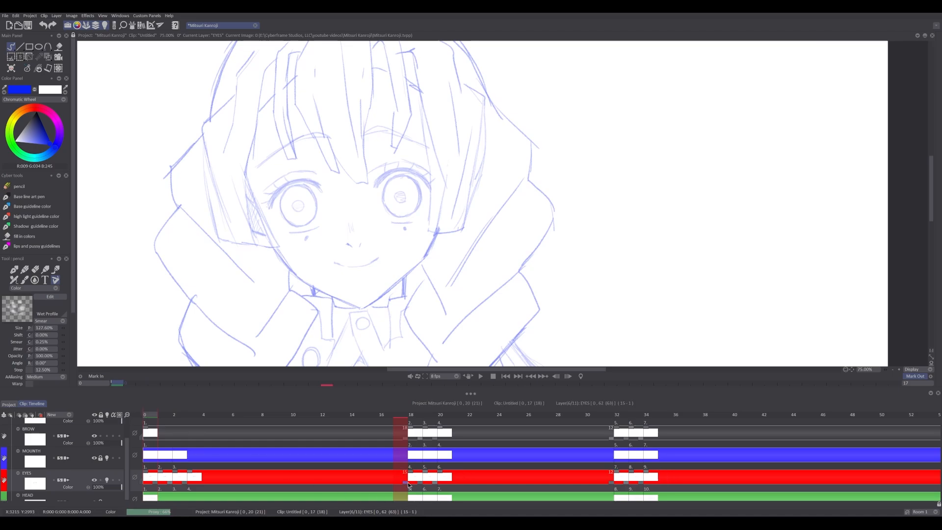
Copy the four blink drawings from frames 0–3 to frame 9 of the EYES layer and pull the following drawings back to frame 18.
drag(153, 414, 277, 416)
drag(196, 482, 150, 487)
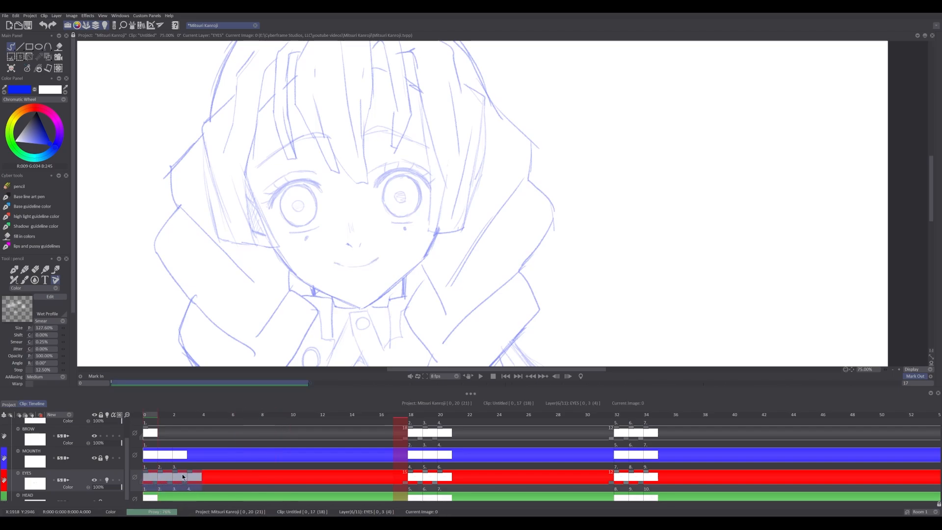
click(277, 416)
click(278, 415)
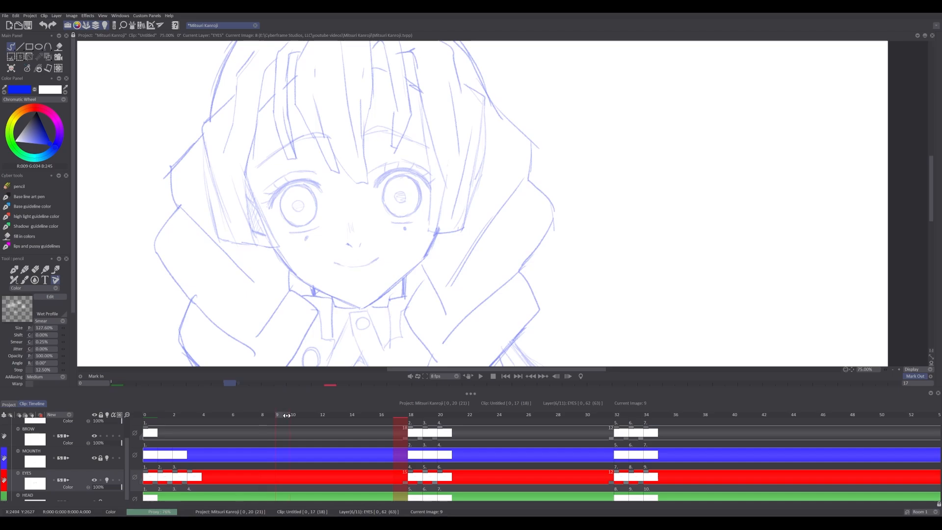
key(ctrl+v)
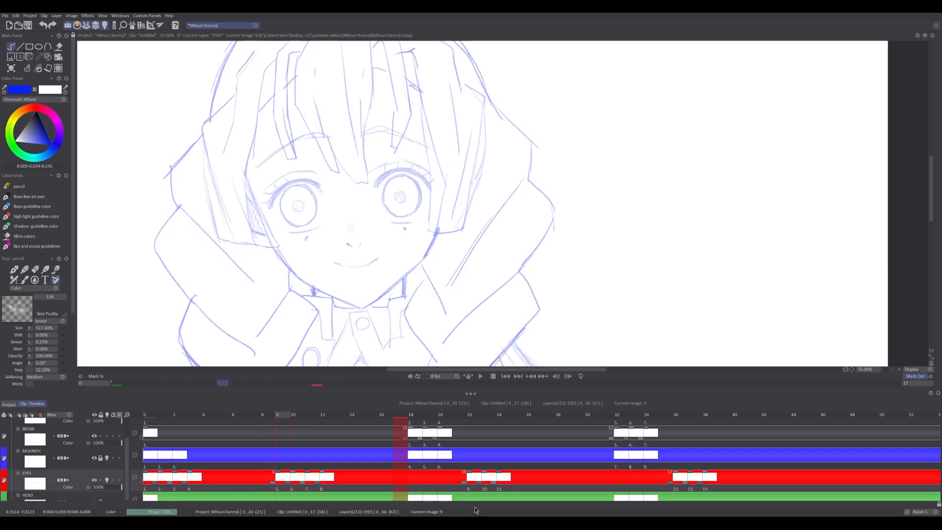
drag(464, 483, 404, 482)
Play the repeated blink from frame 0 with the head and upper body in view, and save the project.
click(147, 415)
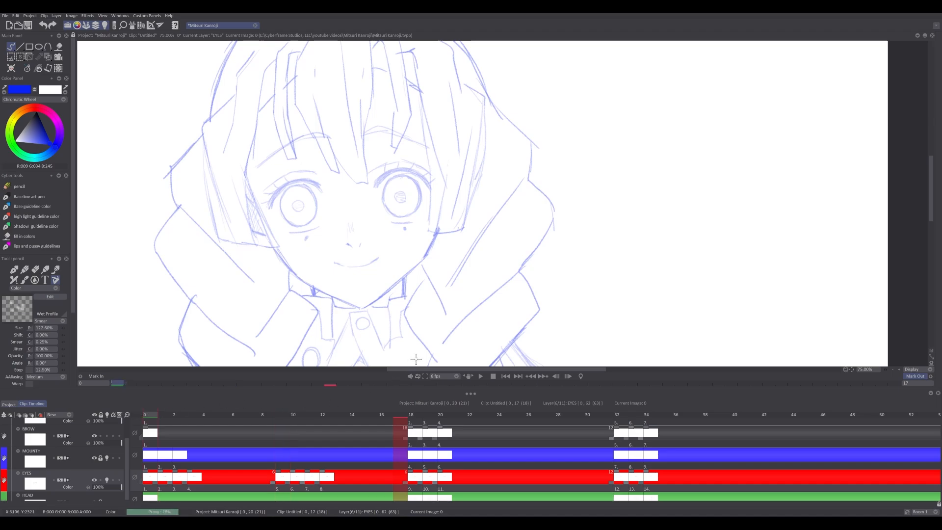
click(480, 376)
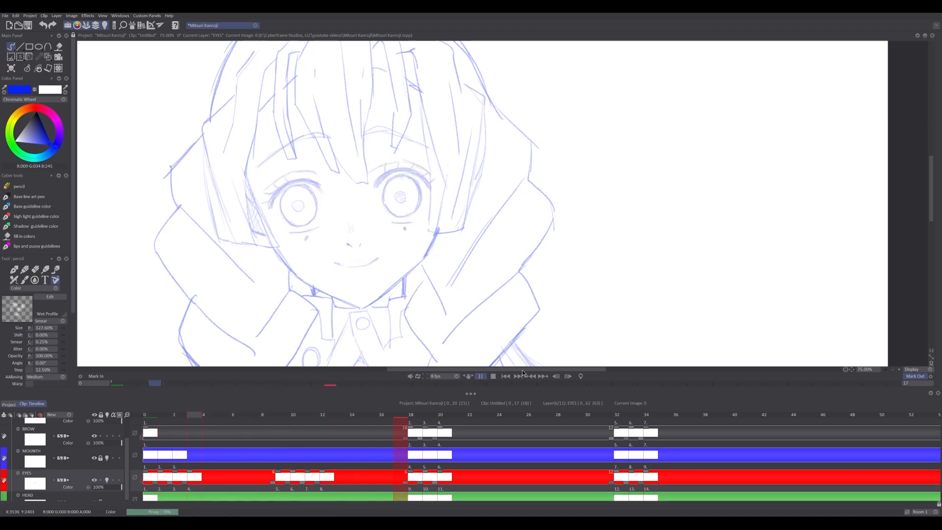
click(892, 369)
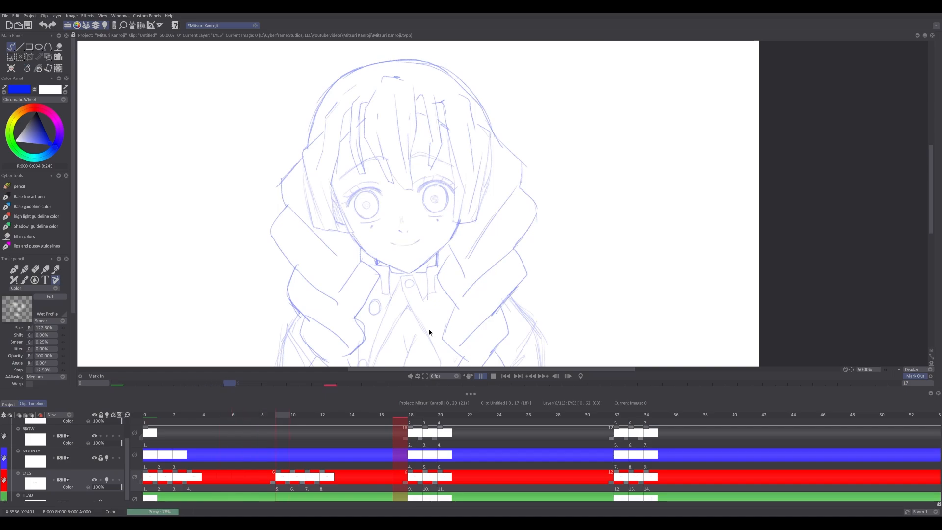
key(ctrl+s)
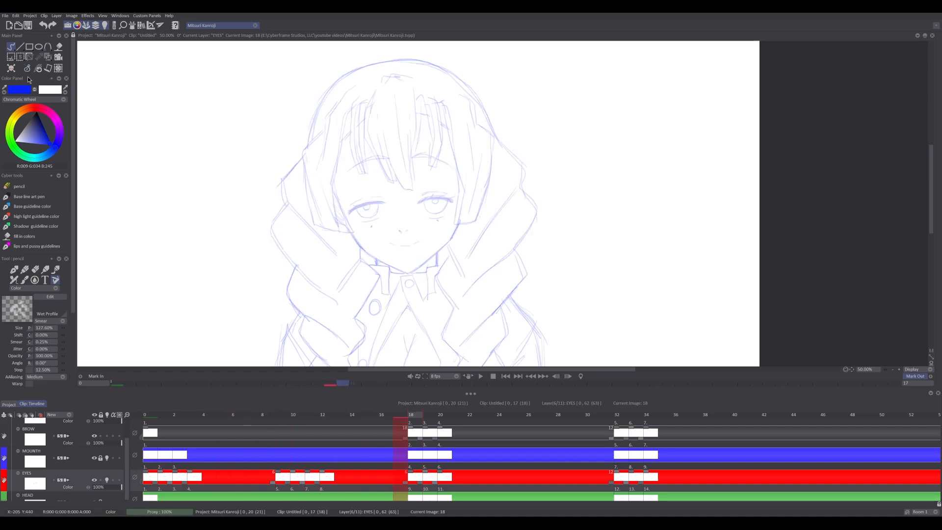
Return to frame 0, lock the EYES layer and unlock the MOUNTH layer.
key(Left)
key(Left)
key(Left)
click(149, 415)
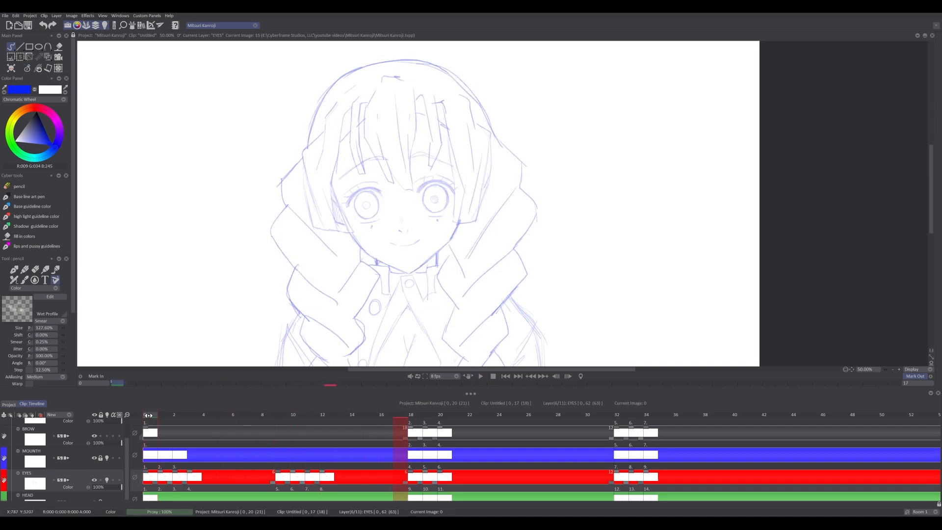
click(101, 480)
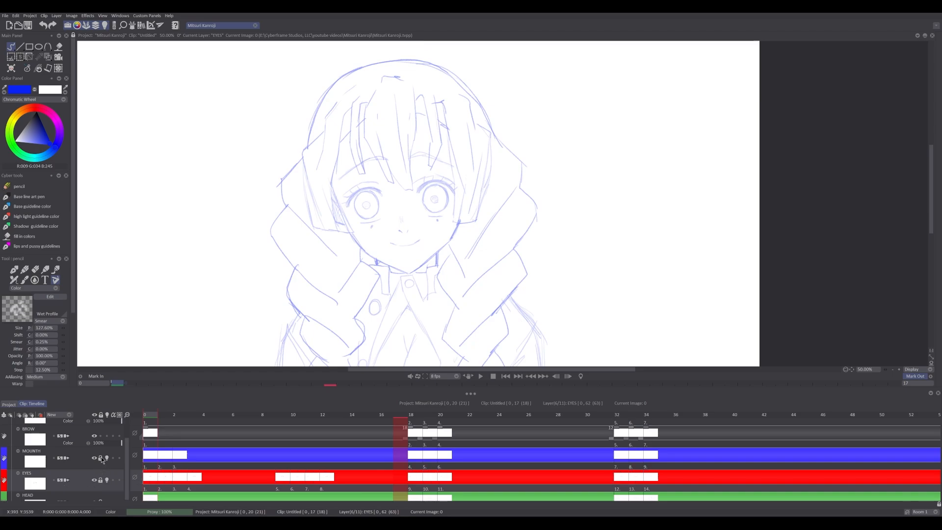
click(100, 458)
scroll(510, 283, up, 1)
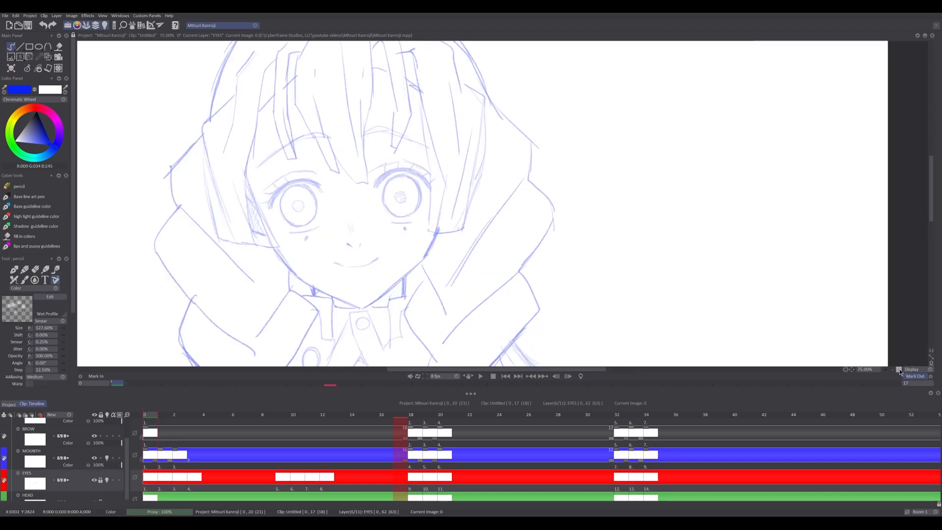
Scrub through frames 18 to 20 and examine the head movement with the whole character in view.
click(408, 415)
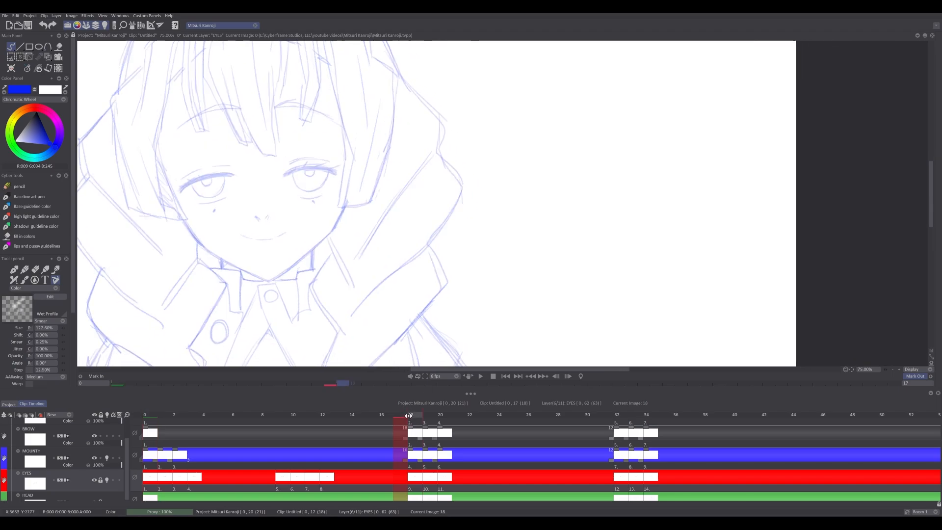
mouse_move(414, 415)
mouse_down()
mouse_move(444, 413)
mouse_move(399, 414)
mouse_move(443, 417)
mouse_up()
mouse_move(333, 179)
mouse_down()
mouse_move(330, 189)
mouse_move(374, 208)
mouse_up()
click(892, 370)
click(892, 369)
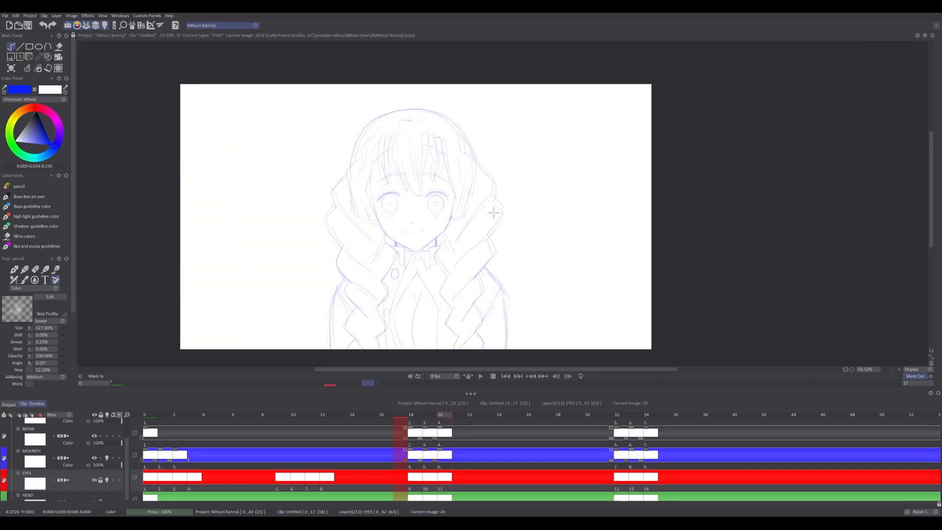
drag(477, 238, 388, 249)
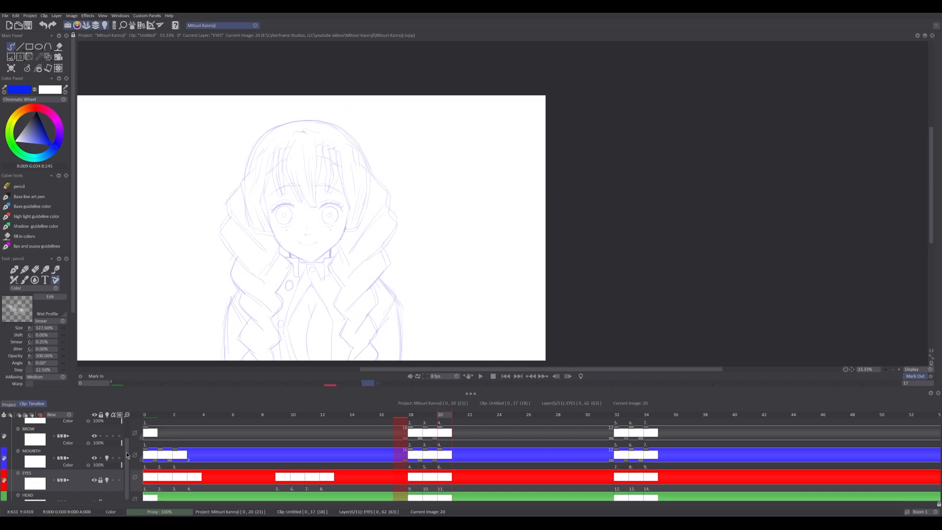
Hide the lower HEAD layer and review the head and eye drawings across frames 18 to 20.
scroll(126, 463, down, 1)
scroll(127, 463, down, 2)
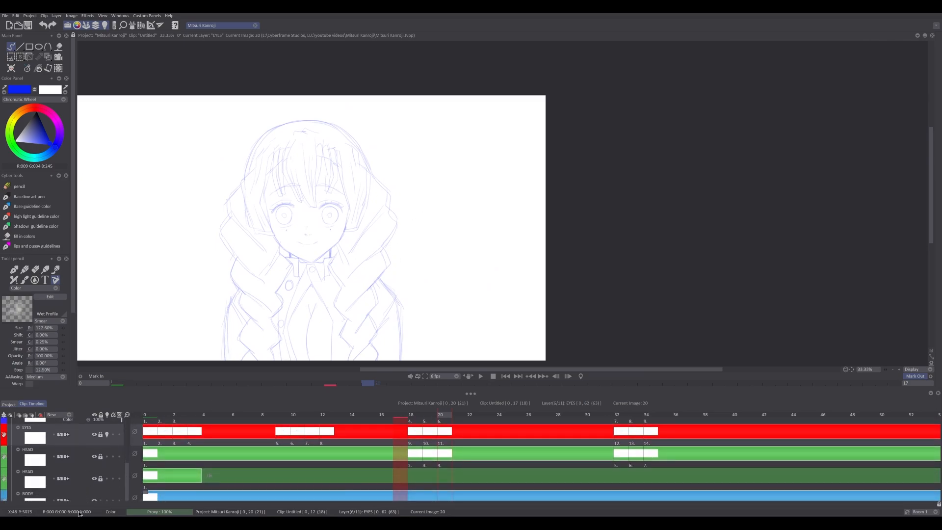
click(94, 478)
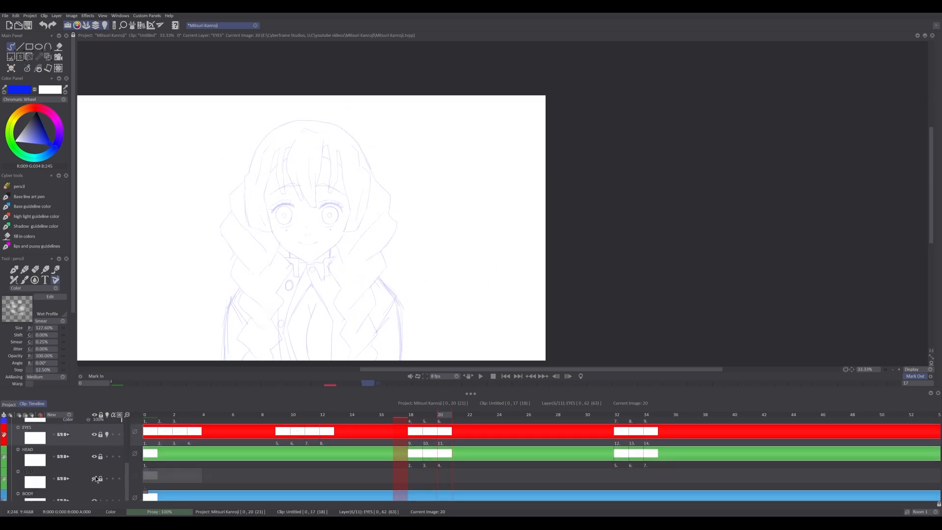
drag(440, 416, 412, 418)
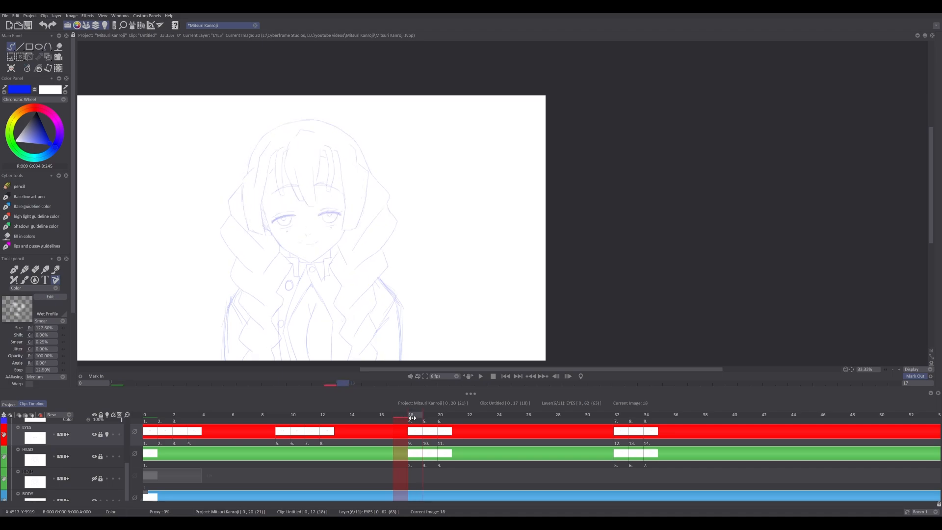
drag(413, 417, 425, 417)
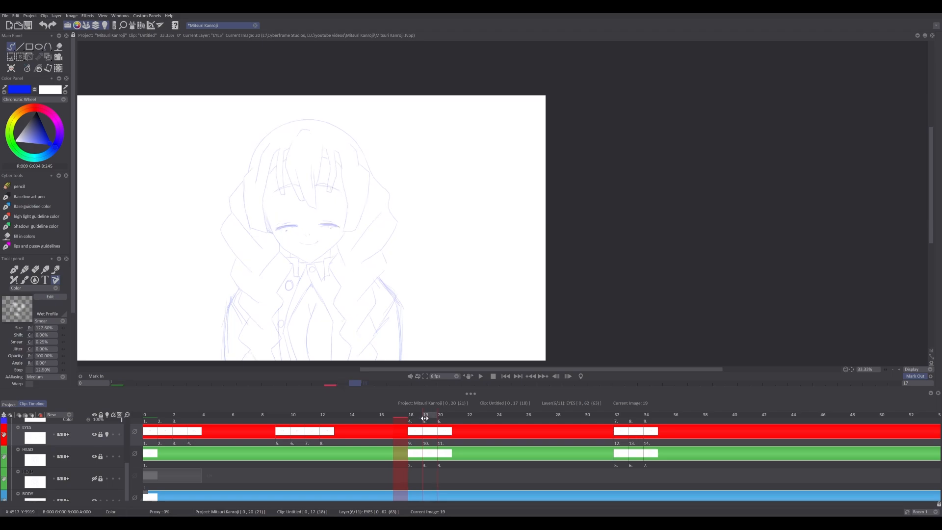
drag(436, 418, 440, 417)
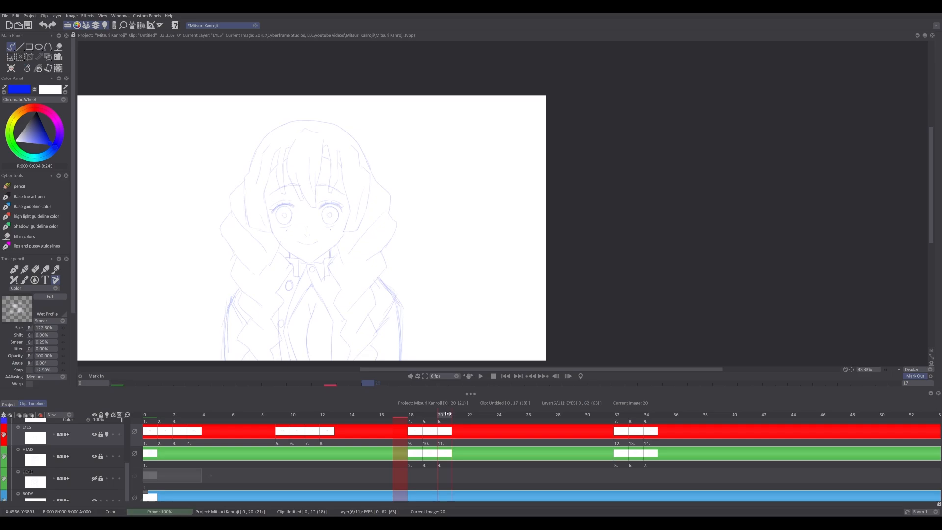
Review the head motion across frames 18 to 20 with the EYES and MOUNTH layers temporarily hidden.
scroll(128, 463, up, 1)
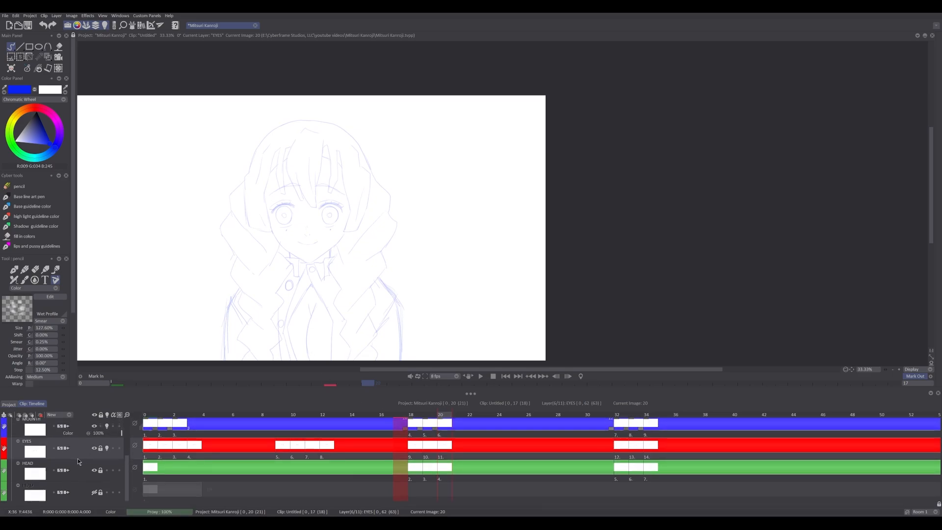
click(94, 446)
scroll(126, 458, up, 1)
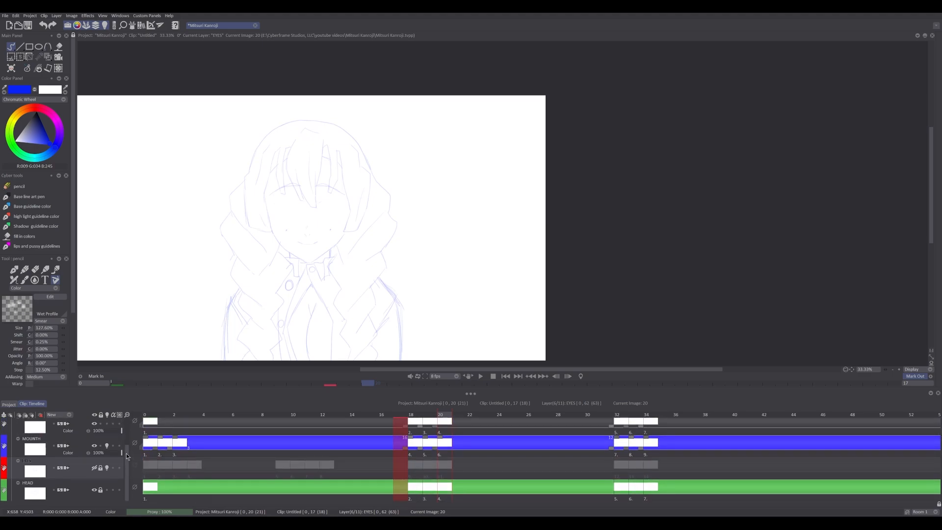
click(94, 445)
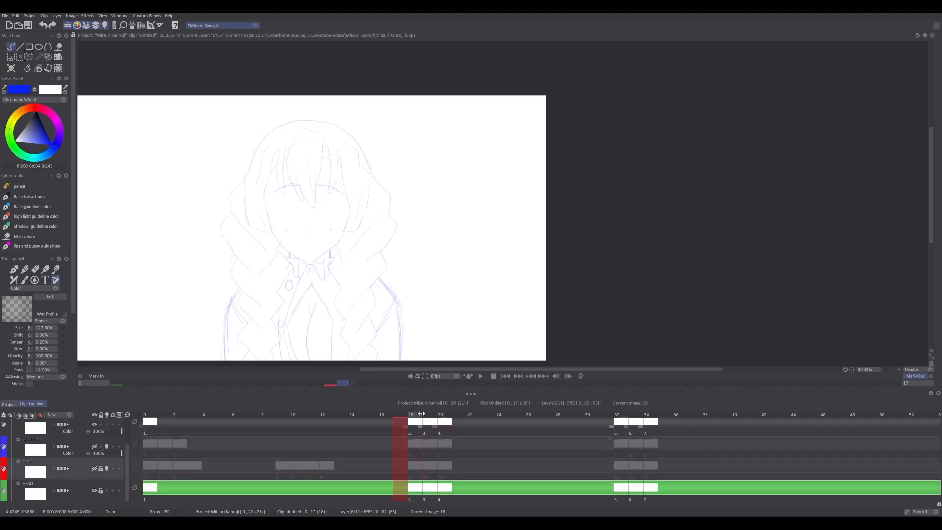
mouse_move(413, 414)
mouse_down()
mouse_move(385, 415)
mouse_move(442, 414)
mouse_up()
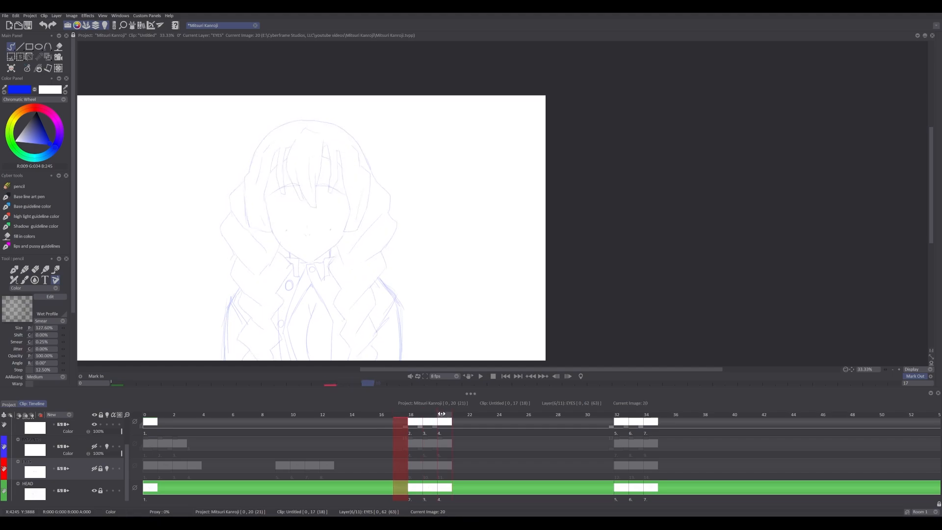
scroll(126, 459, down, 1)
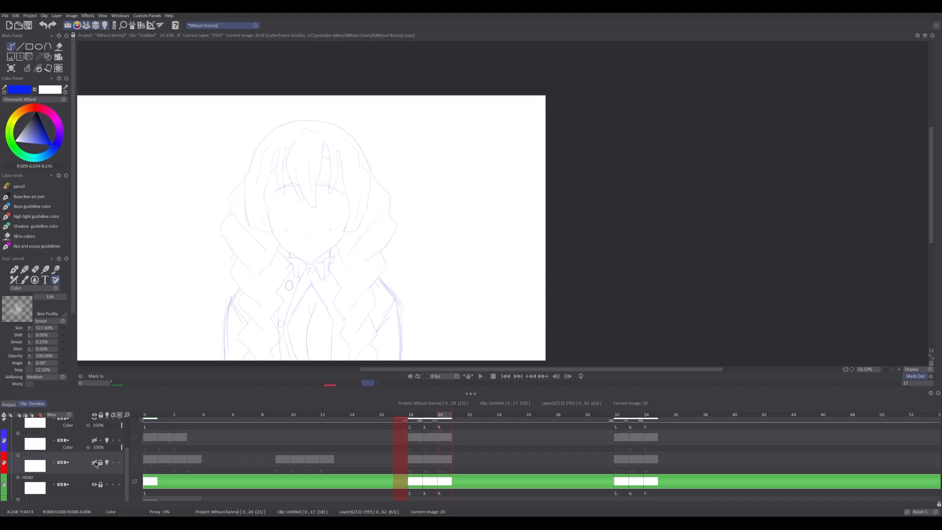
click(95, 462)
click(94, 440)
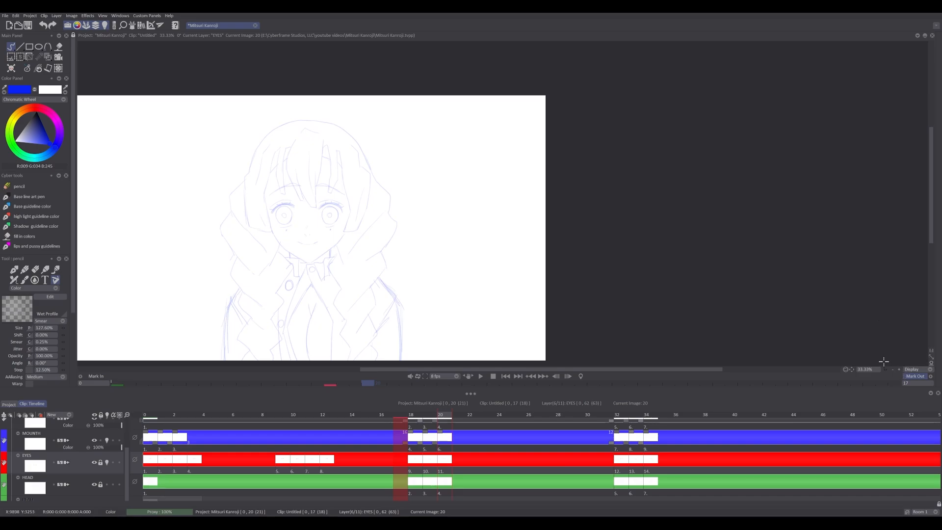
Add a drawing at frame 21 of the MOUNTH layer and overlay the open-mouth frame in green as a tracing guide.
click(180, 432)
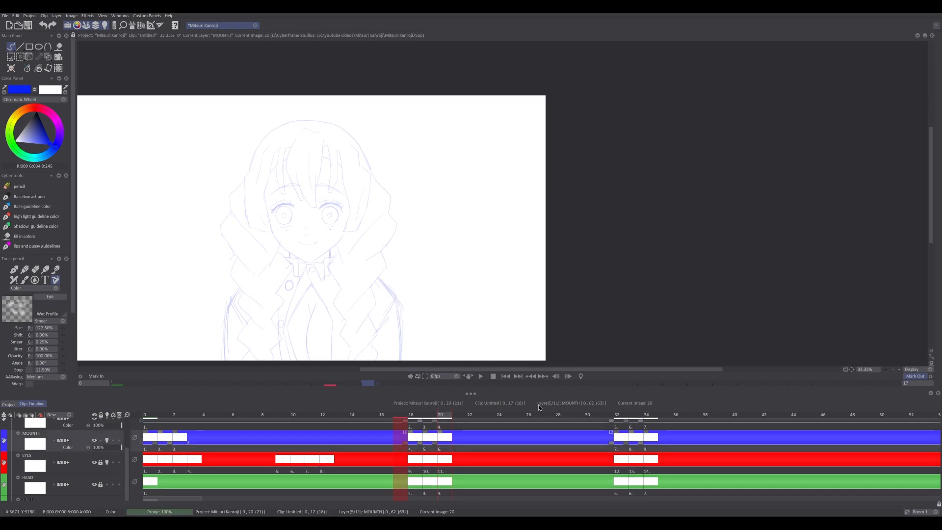
mouse_move(441, 422)
mouse_down()
mouse_move(417, 422)
mouse_move(454, 422)
mouse_up()
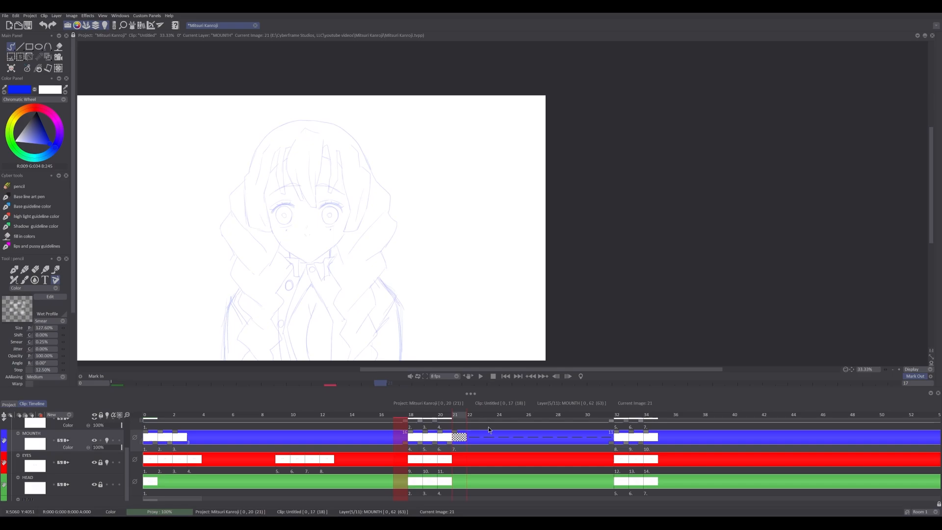
click(899, 369)
click(899, 369)
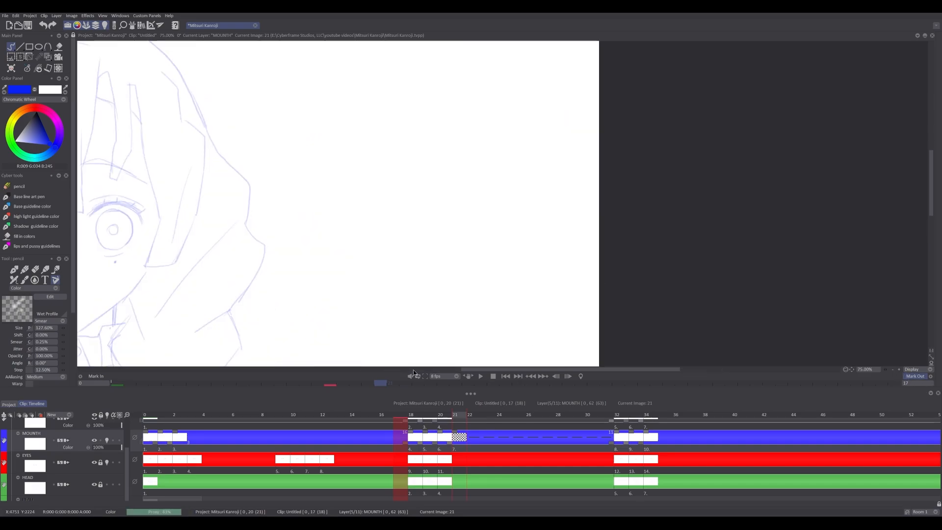
drag(198, 292, 485, 242)
click(899, 368)
click(899, 368)
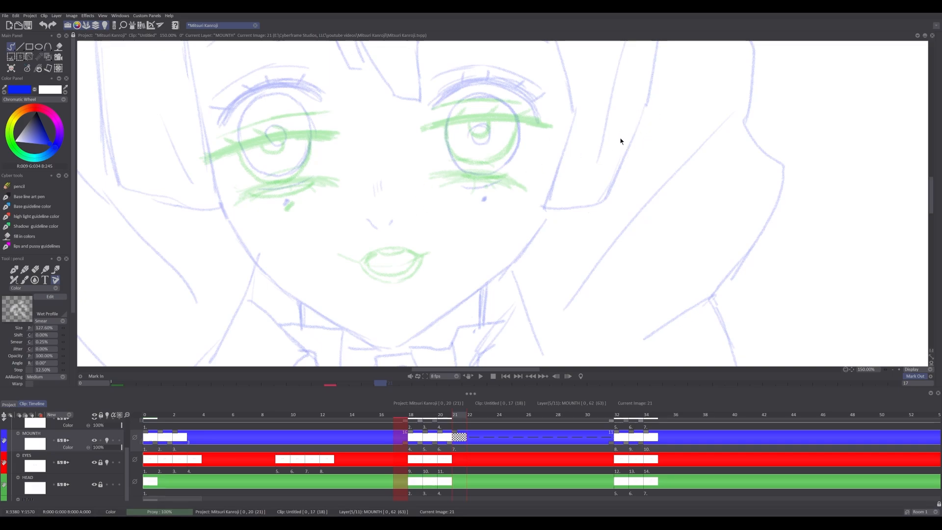
Nudge the green open-mouth guide slightly lower so it fits the face at frame 21.
click(893, 370)
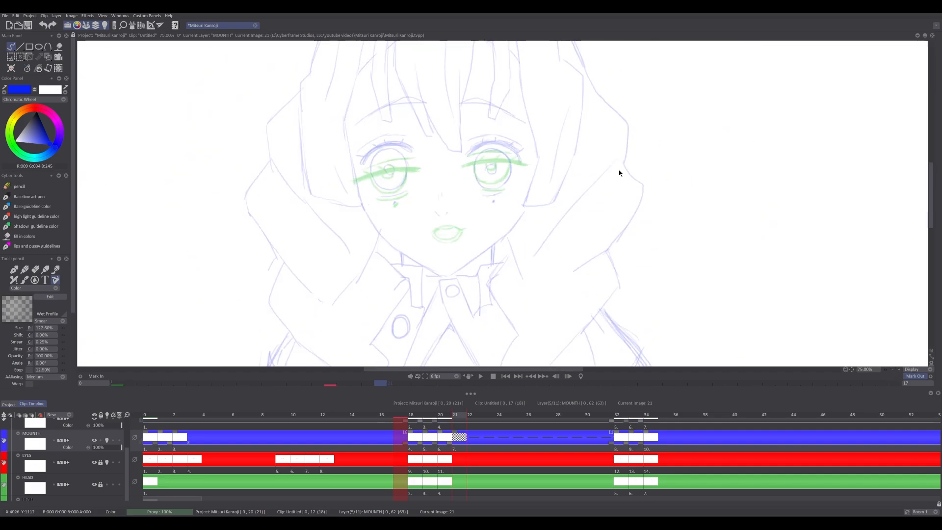
key(space)
drag(561, 305, 447, 277)
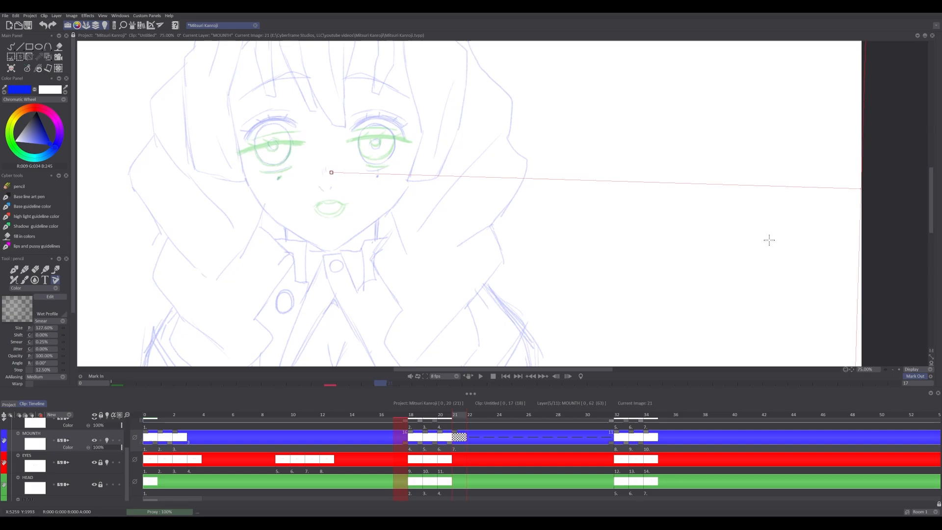
click(11, 47)
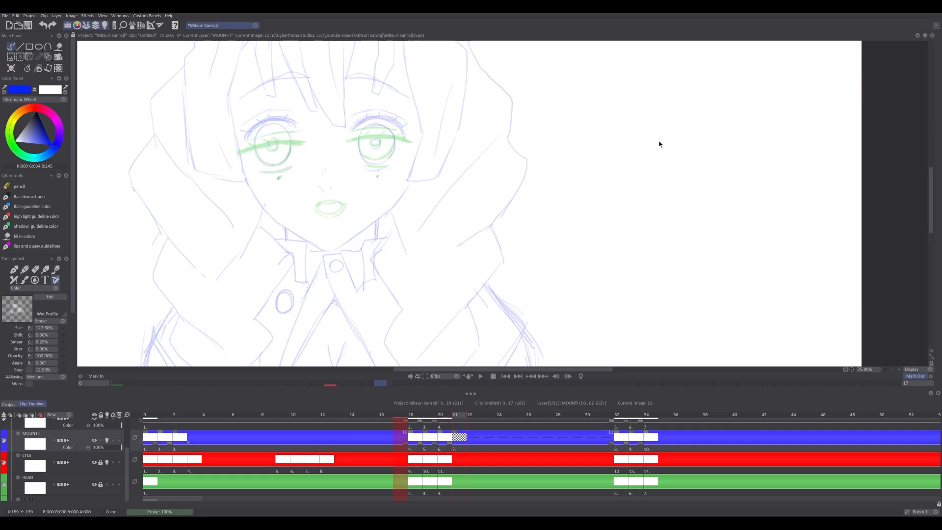
click(898, 370)
drag(174, 206, 314, 231)
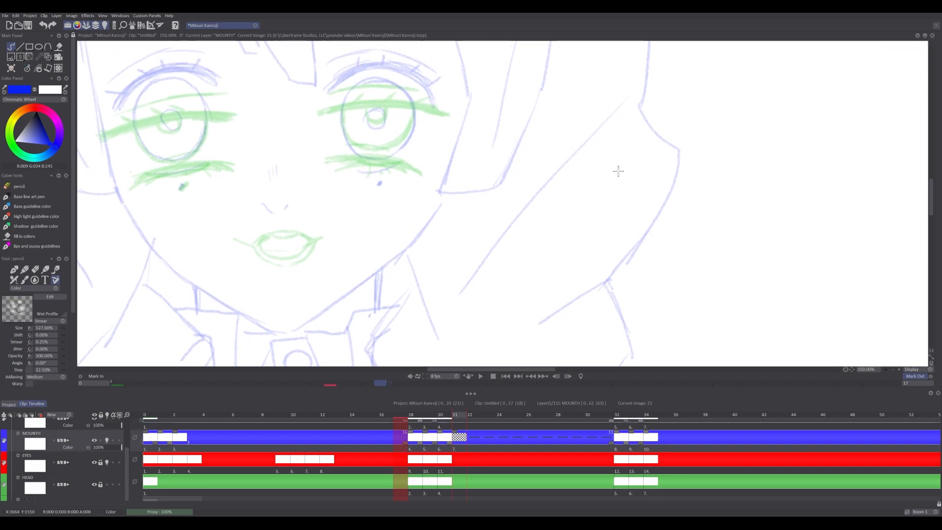
key(ctrl+t)
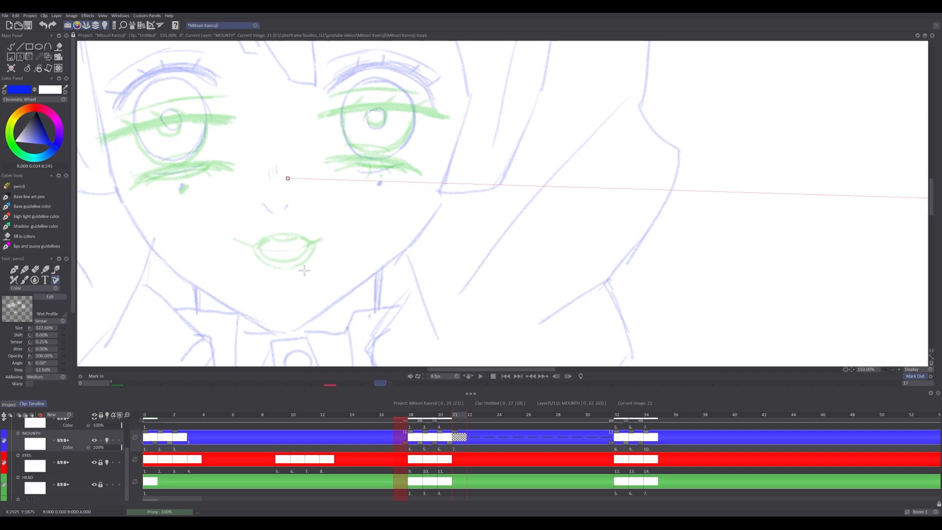
Trace the open mouth over the green guide at frame 21, with outer lips, inner opening and upper teeth line.
click(10, 46)
click(898, 370)
mouse_move(265, 217)
mouse_down()
mouse_move(303, 222)
mouse_move(499, 173)
mouse_up()
mouse_move(350, 238)
mouse_down()
mouse_move(316, 219)
mouse_move(275, 222)
mouse_move(235, 243)
mouse_move(330, 223)
mouse_move(307, 273)
mouse_up()
mouse_move(250, 248)
mouse_down()
mouse_move(264, 267)
mouse_move(286, 273)
mouse_move(321, 267)
mouse_move(358, 236)
mouse_move(358, 247)
mouse_move(280, 273)
mouse_move(236, 244)
mouse_move(246, 266)
mouse_move(289, 287)
mouse_move(323, 283)
mouse_move(340, 252)
mouse_move(360, 244)
mouse_up()
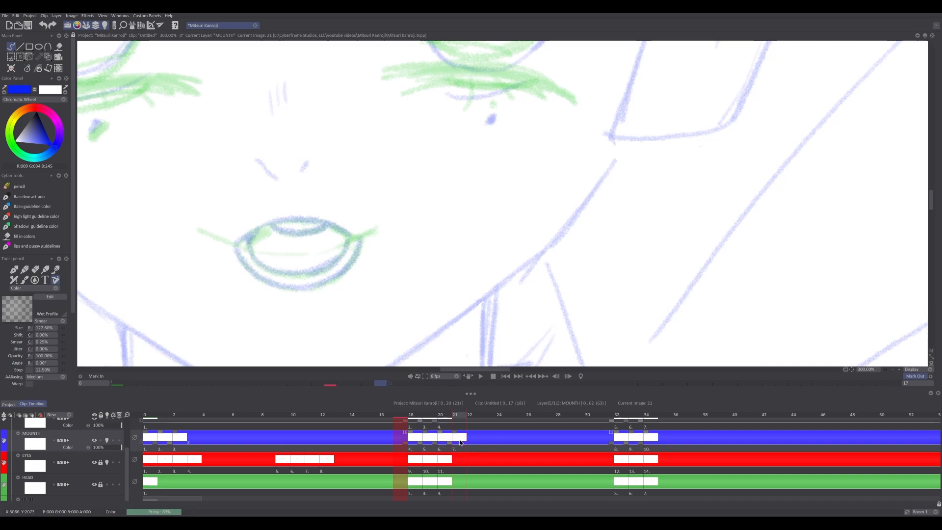
Compare the mouth drawings across frames 19 to 21 and add a new drawing at frame 22 of the MOUNTH layer.
key(Left)
key(Left)
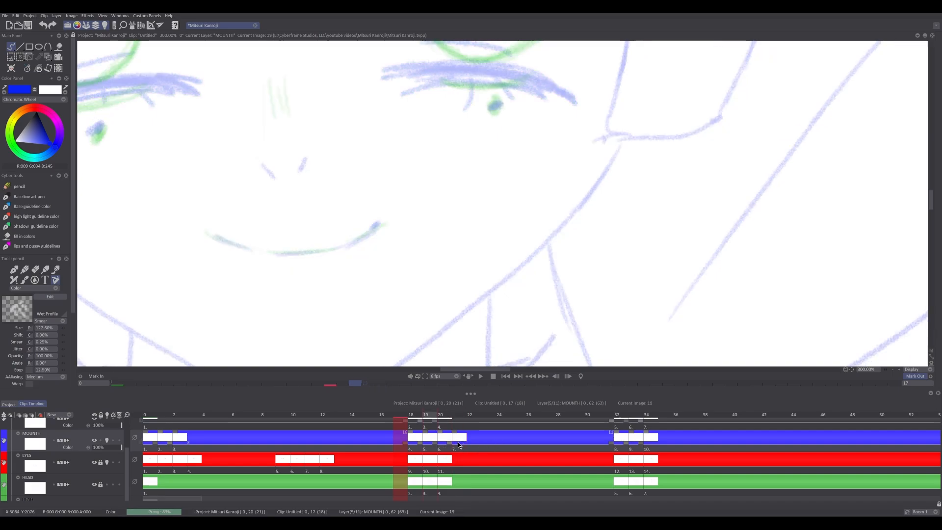
key(Right)
key(Right)
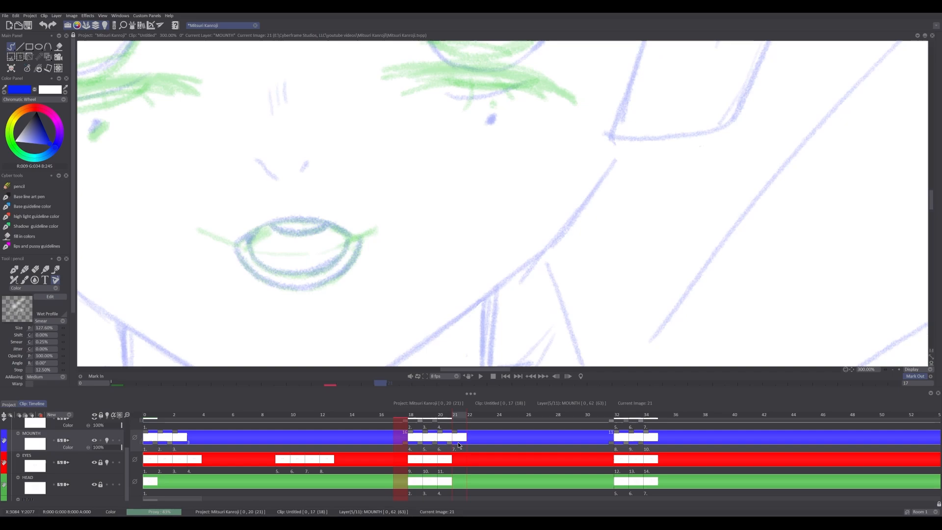
key(Right)
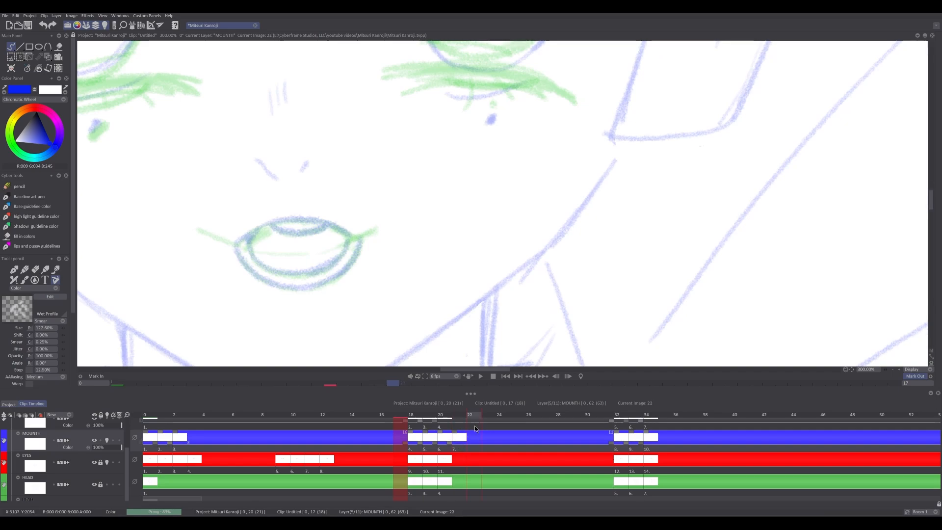
key(Insert)
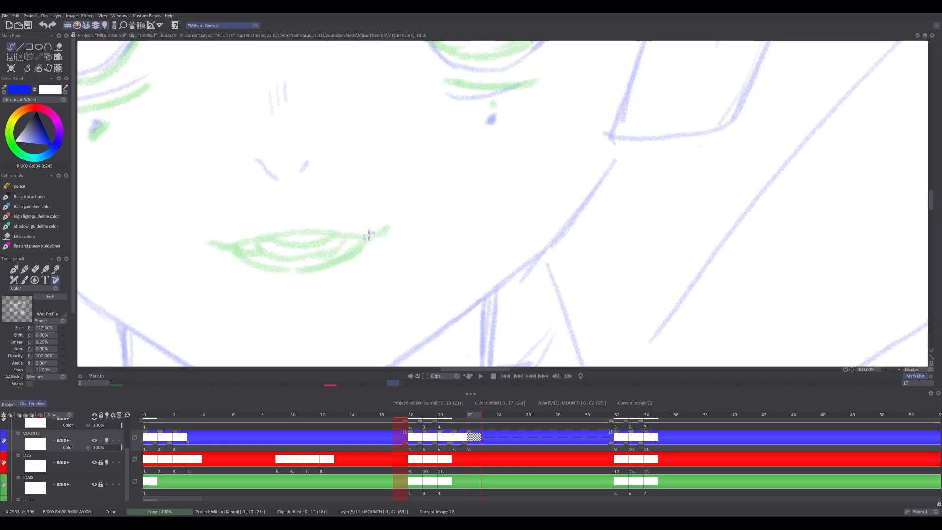
Trace the half-closed mouth over the green guide at frame 22, with upper lip line, lower lip, inner curves and mouth corner.
mouse_move(371, 234)
mouse_down()
mouse_move(289, 231)
mouse_move(208, 240)
mouse_up()
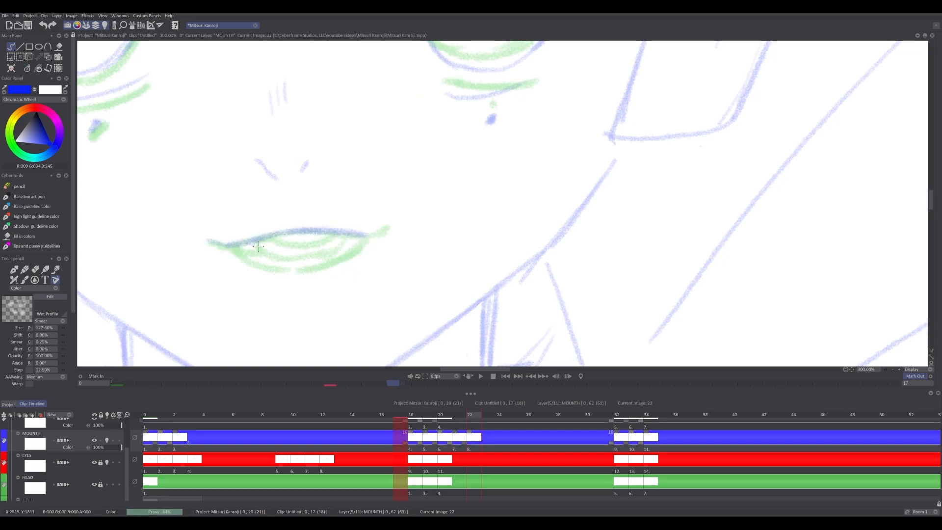
mouse_move(362, 234)
mouse_down()
mouse_move(376, 235)
mouse_move(345, 257)
mouse_up()
mouse_move(235, 248)
mouse_down()
mouse_move(281, 270)
mouse_move(243, 256)
mouse_move(288, 268)
mouse_move(366, 244)
mouse_up()
mouse_move(265, 244)
mouse_down()
mouse_move(343, 228)
mouse_move(296, 255)
mouse_move(354, 231)
mouse_move(326, 270)
mouse_move(298, 275)
mouse_up()
drag(376, 234, 392, 227)
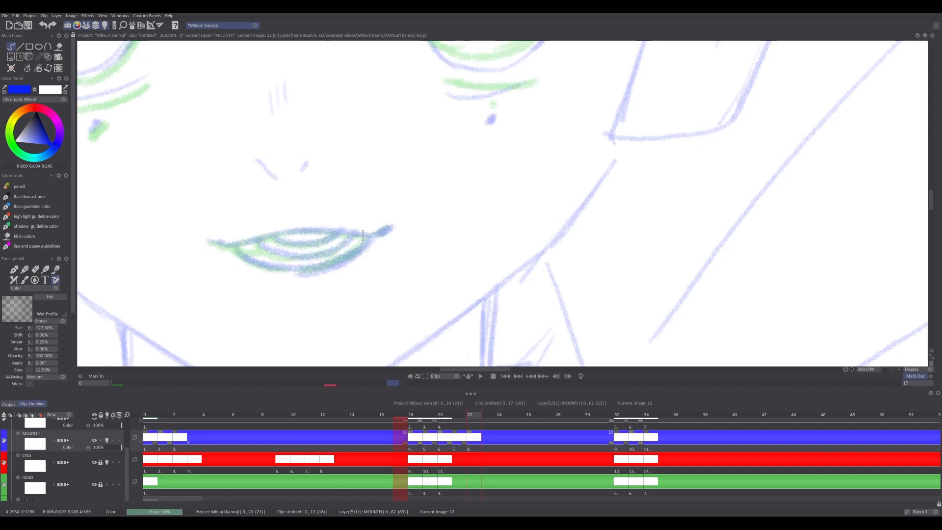
Select the mouth drawings at frames 20 to 22 and play them back to check the talking motion.
click(891, 370)
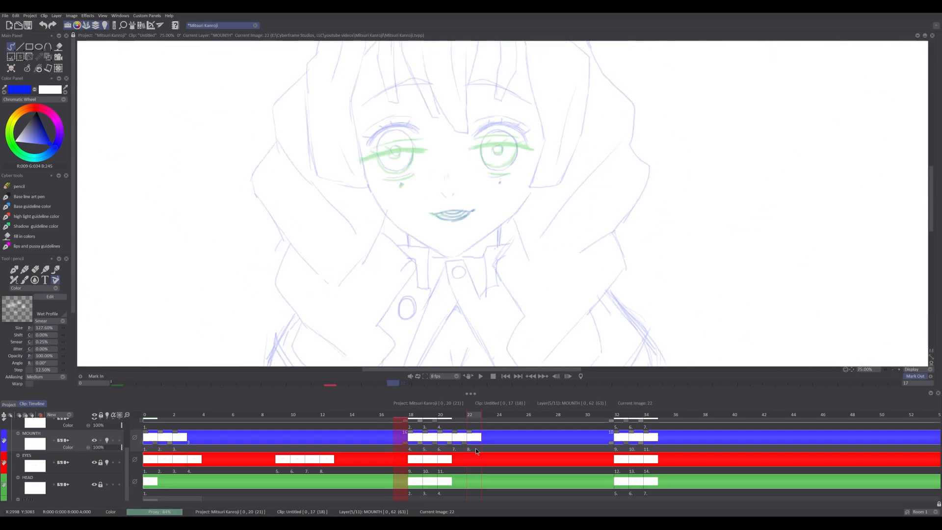
drag(473, 438, 453, 437)
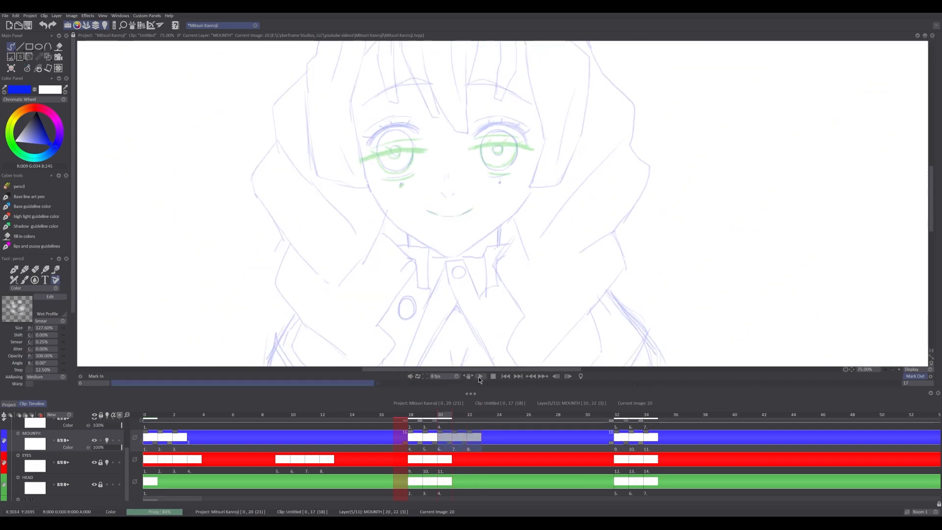
click(479, 376)
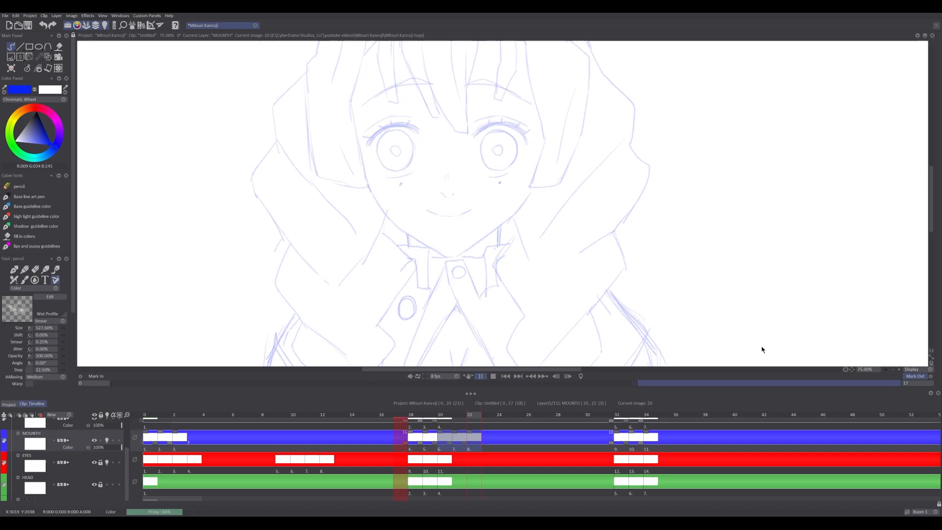
click(891, 369)
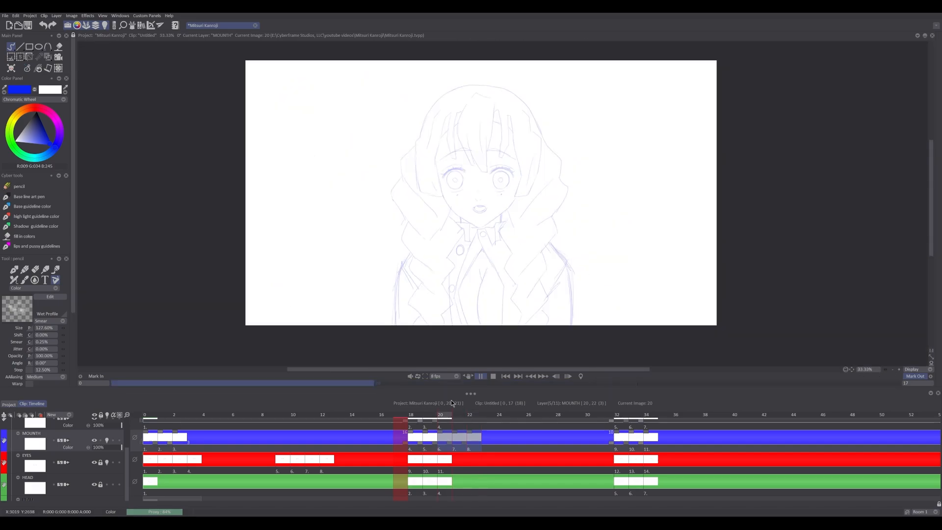
click(480, 376)
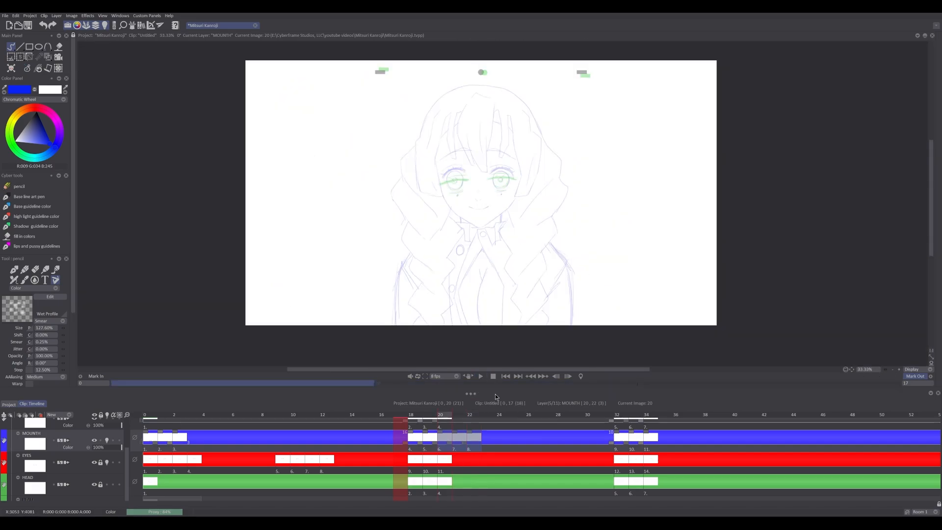
Move the clip's end mark to frame 31 and play back the animation.
click(490, 429)
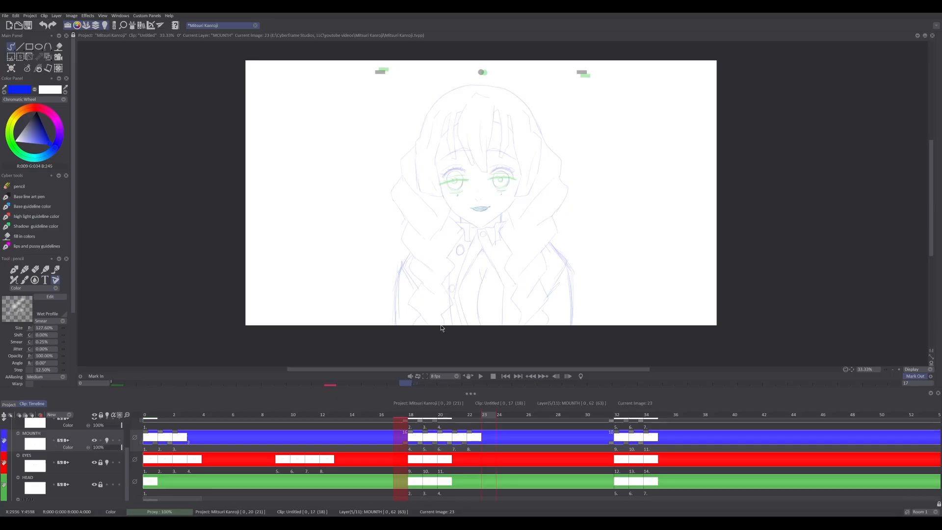
click(607, 414)
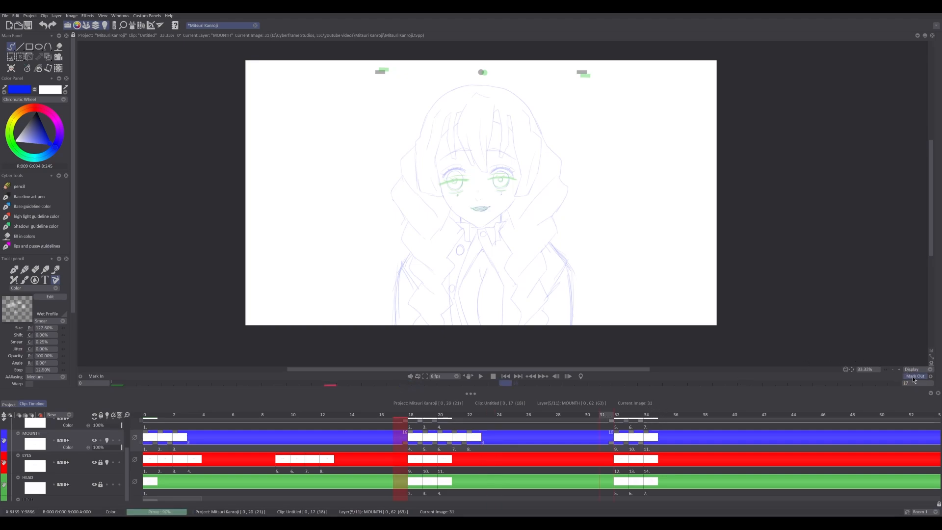
click(931, 377)
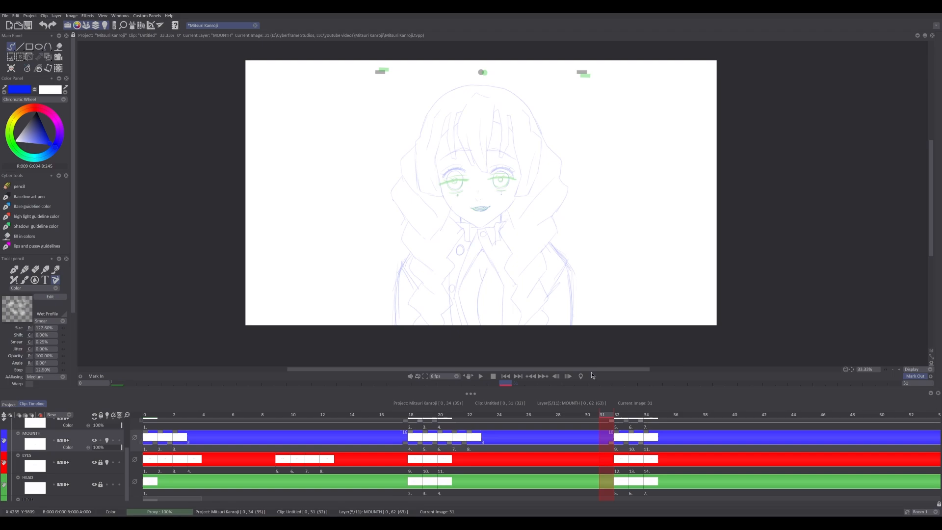
click(476, 377)
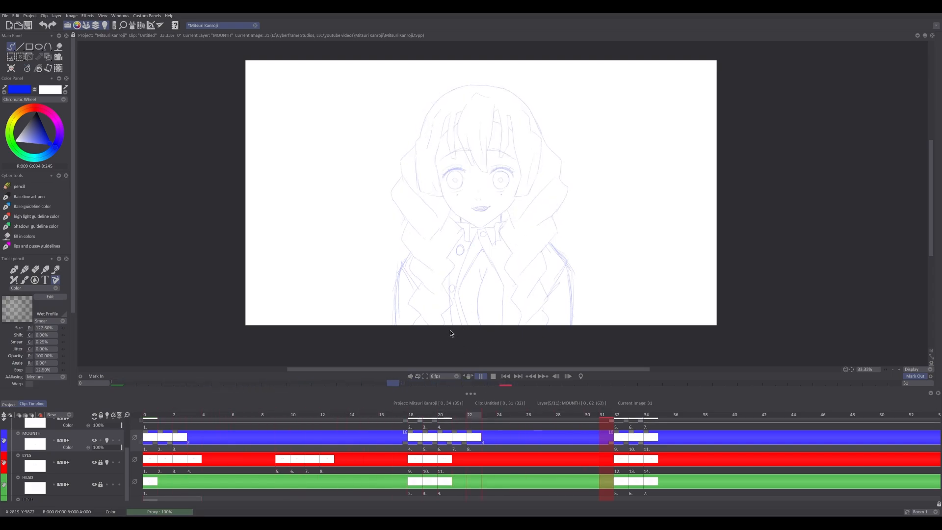
click(493, 376)
click(493, 377)
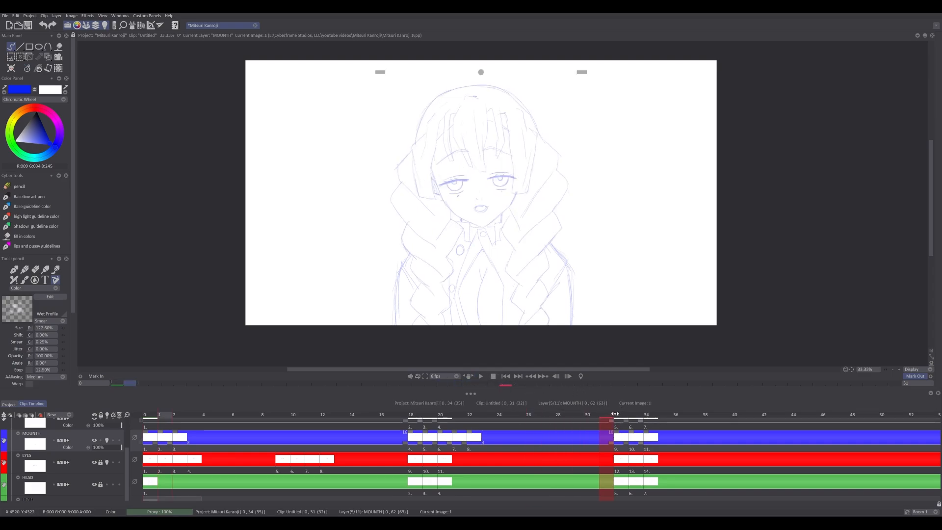
Review the head turn from frame 32 onward and add a new drawing at frame 35 of the MOUNTH layer.
mouse_move(617, 413)
mouse_down()
mouse_move(645, 412)
mouse_move(585, 412)
mouse_move(617, 414)
mouse_up()
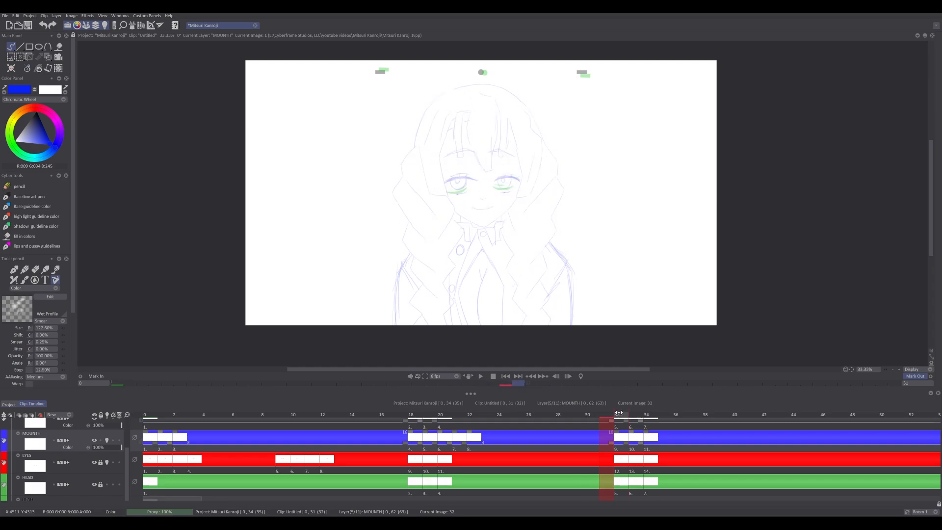
click(898, 370)
click(899, 370)
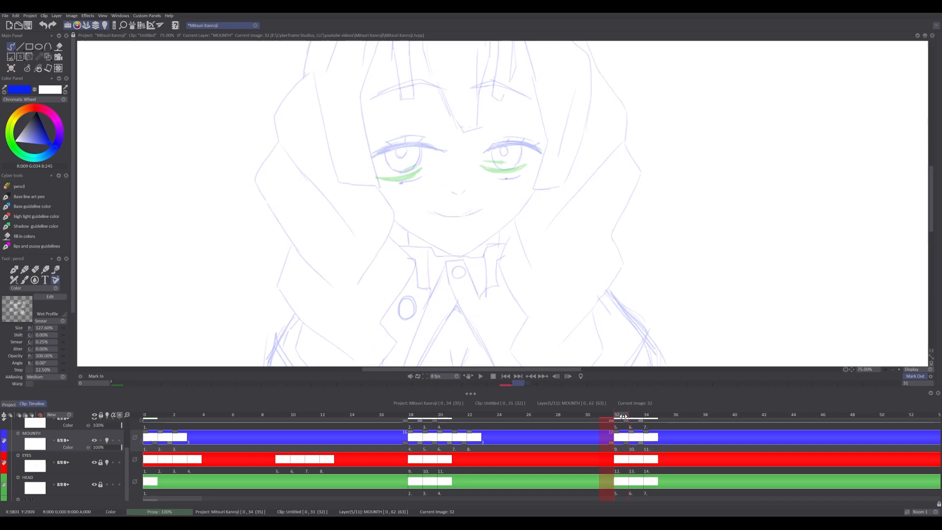
mouse_move(623, 414)
mouse_down()
mouse_move(608, 412)
mouse_move(691, 405)
mouse_move(607, 410)
mouse_move(658, 408)
mouse_up()
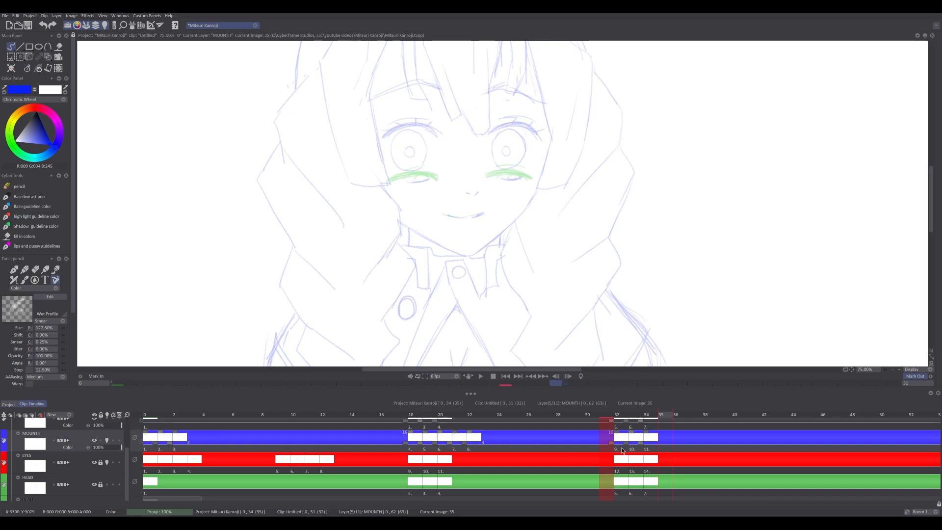
key(BackSpace)
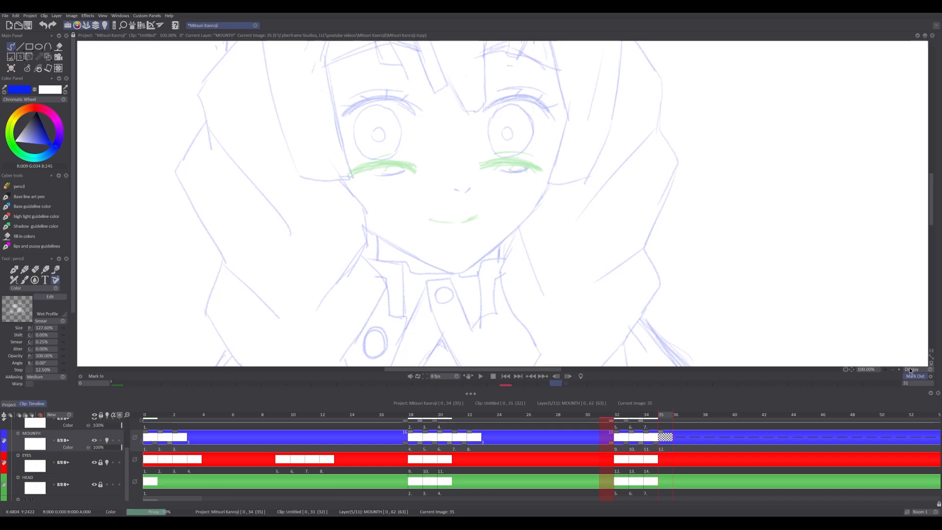
drag(897, 368, 900, 370)
mouse_move(499, 240)
mouse_down()
mouse_move(413, 270)
mouse_move(369, 257)
mouse_up()
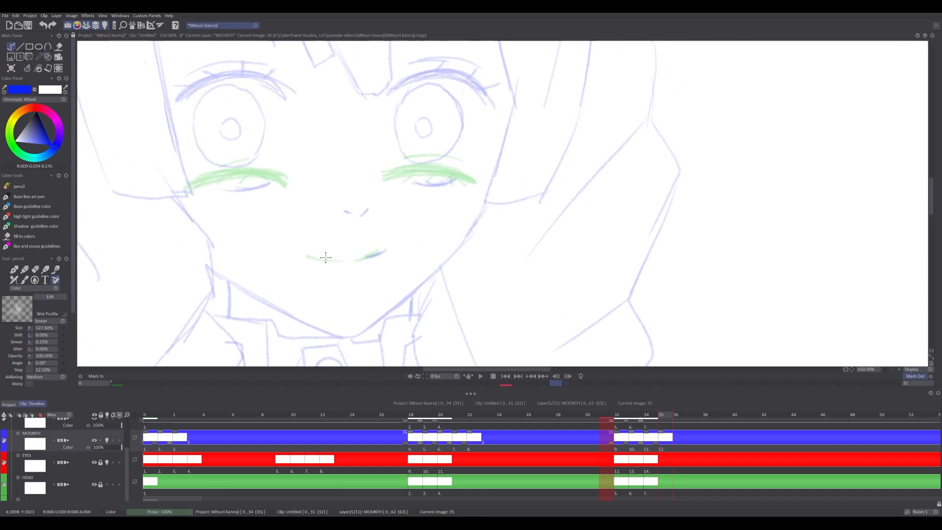
mouse_move(308, 255)
mouse_down()
mouse_move(366, 257)
mouse_move(352, 261)
mouse_move(362, 253)
mouse_move(355, 252)
mouse_up()
key(e)
key(e)
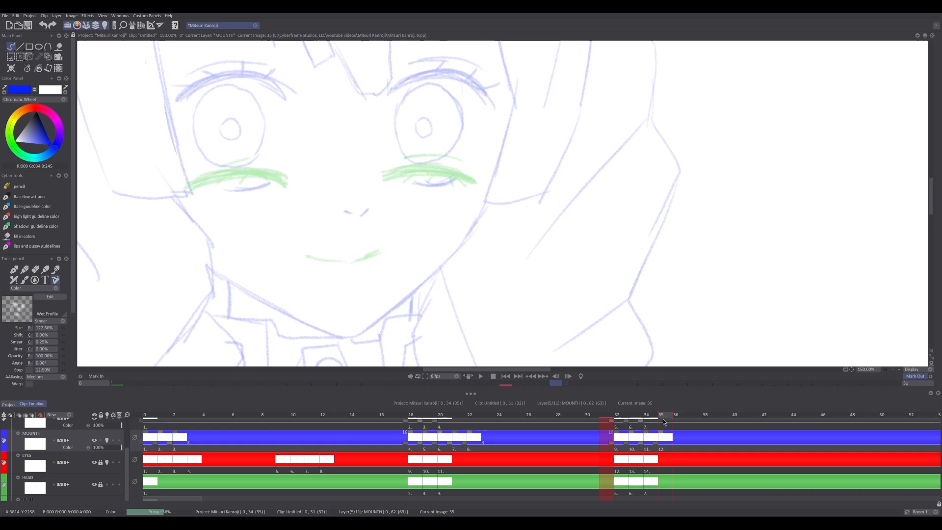
Draw an open mouth at frame 35 around the green closed-mouth guide, with rounded outer lips and an inner opening.
click(653, 416)
click(669, 416)
drag(325, 255, 374, 250)
key(ctrl+z)
mouse_move(324, 262)
mouse_down()
mouse_move(360, 268)
mouse_move(375, 254)
mouse_move(355, 270)
mouse_up()
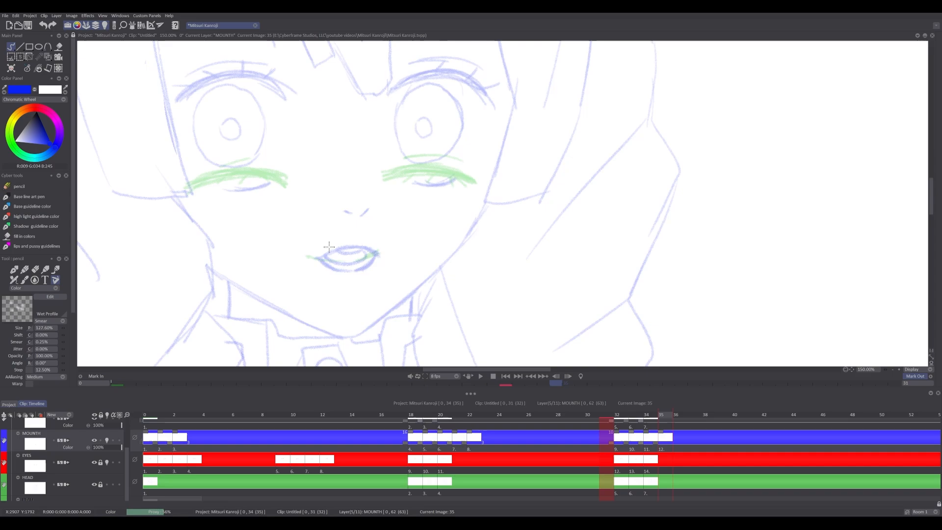
Add a drawing at frame 36 and sketch a flatter half-open mouth with wider corners over the green open-mouth guide.
key(Return)
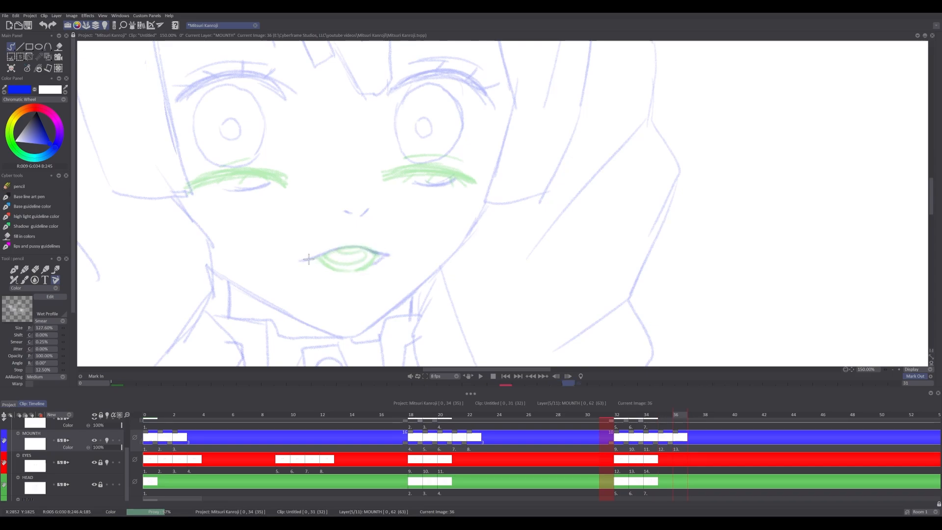
mouse_move(314, 259)
mouse_down()
mouse_move(358, 269)
mouse_move(378, 260)
mouse_move(352, 268)
mouse_move(339, 249)
mouse_move(353, 245)
mouse_move(320, 250)
mouse_move(353, 244)
mouse_move(314, 259)
mouse_move(376, 253)
mouse_move(330, 256)
mouse_up()
key(e)
key(e)
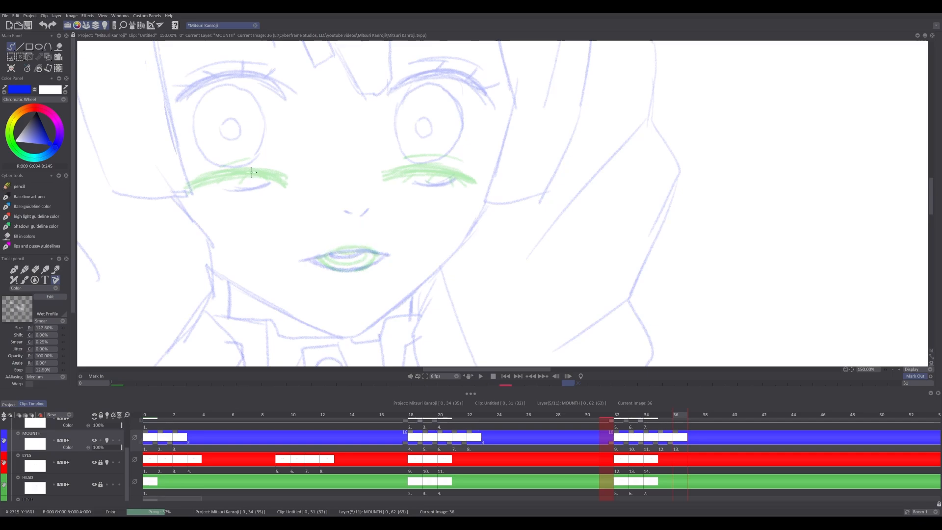
click(47, 27)
mouse_move(336, 254)
mouse_down()
mouse_move(375, 256)
mouse_move(327, 260)
mouse_up()
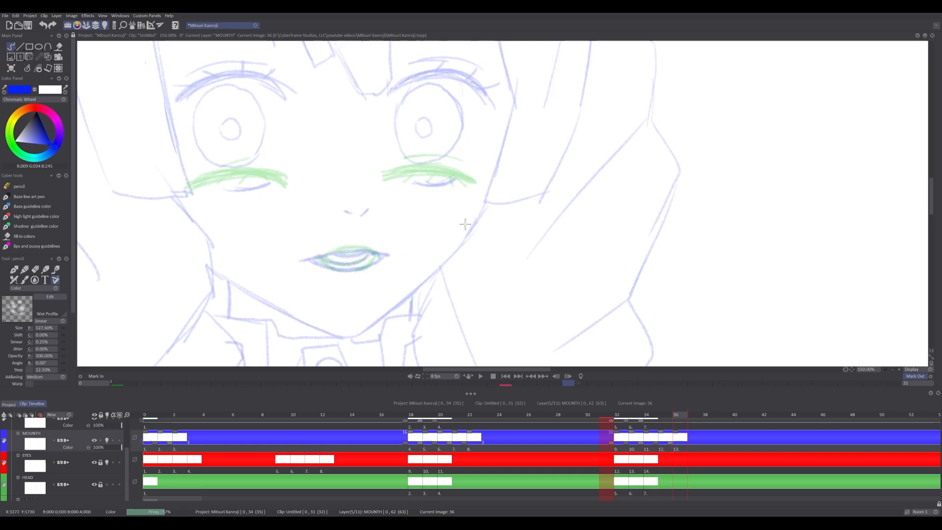
Select the mouth drawings at frames 34 to 36 and play them back to check the talking motion.
key(n)
drag(682, 449, 652, 448)
click(481, 377)
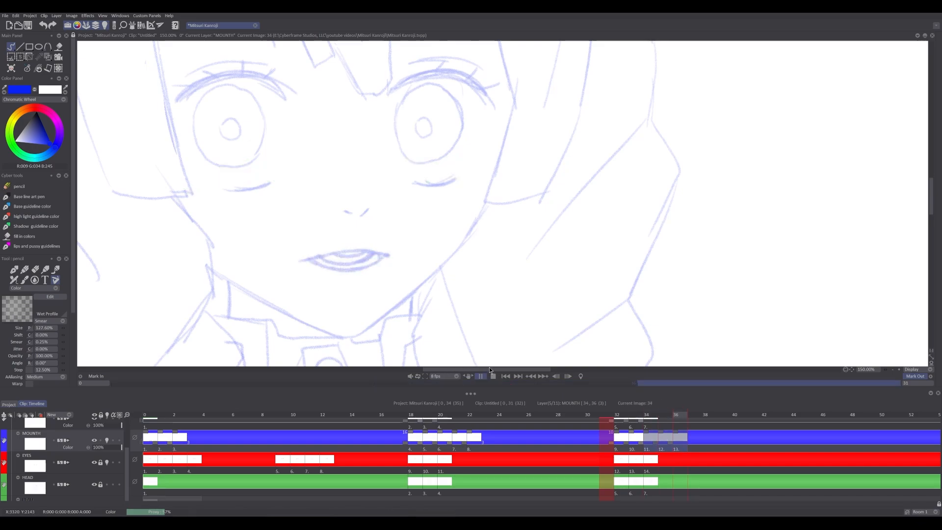
click(894, 370)
click(894, 371)
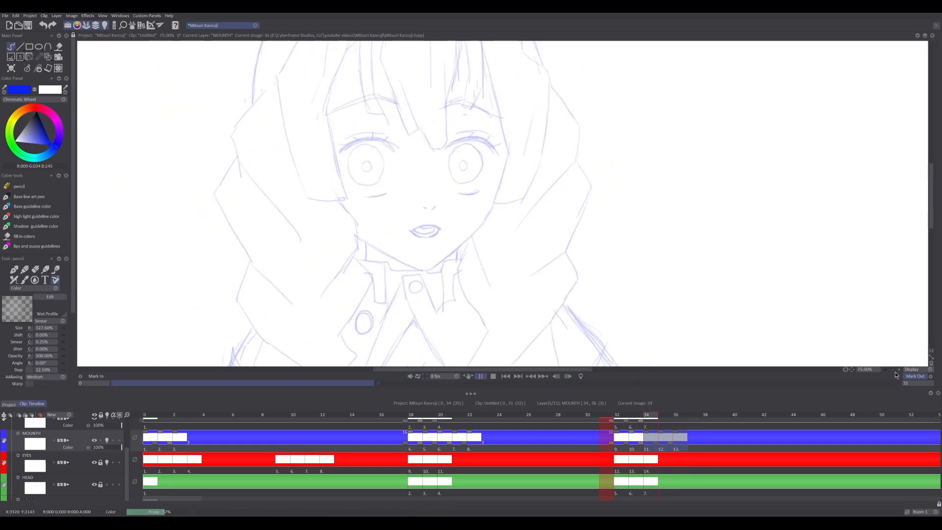
click(493, 375)
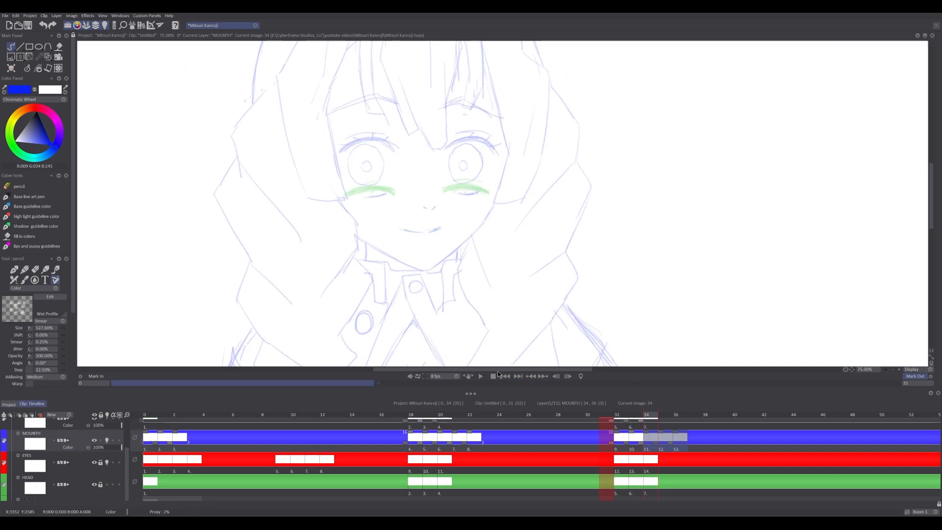
Save the project and play back the animation with the whole character in view.
click(692, 415)
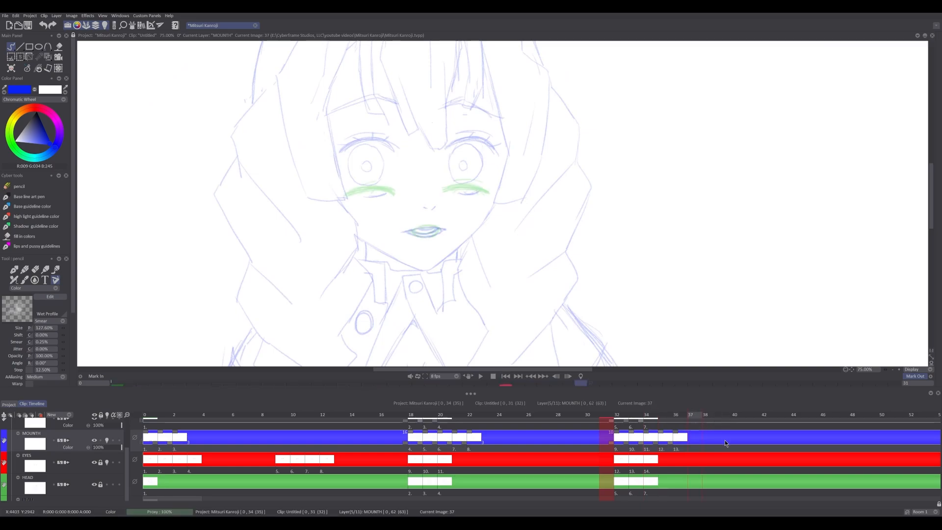
key(ctrl+s)
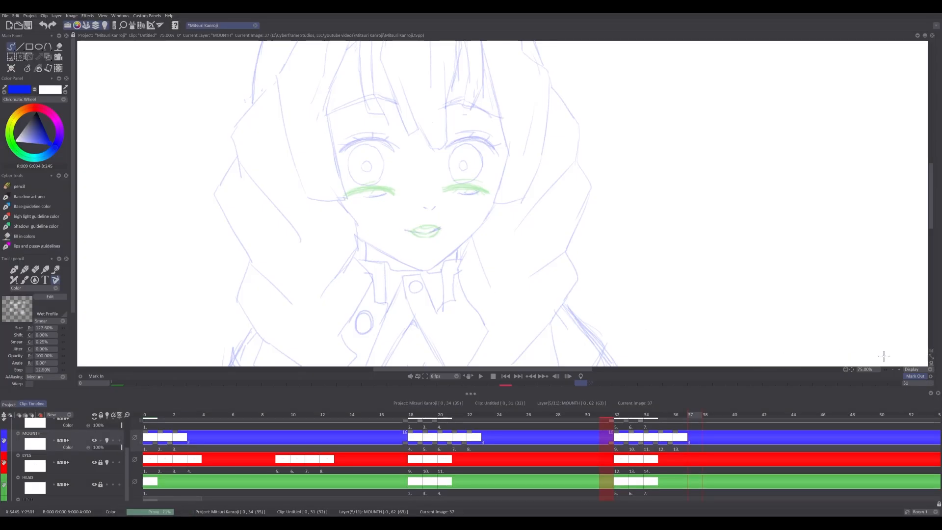
click(893, 368)
click(893, 369)
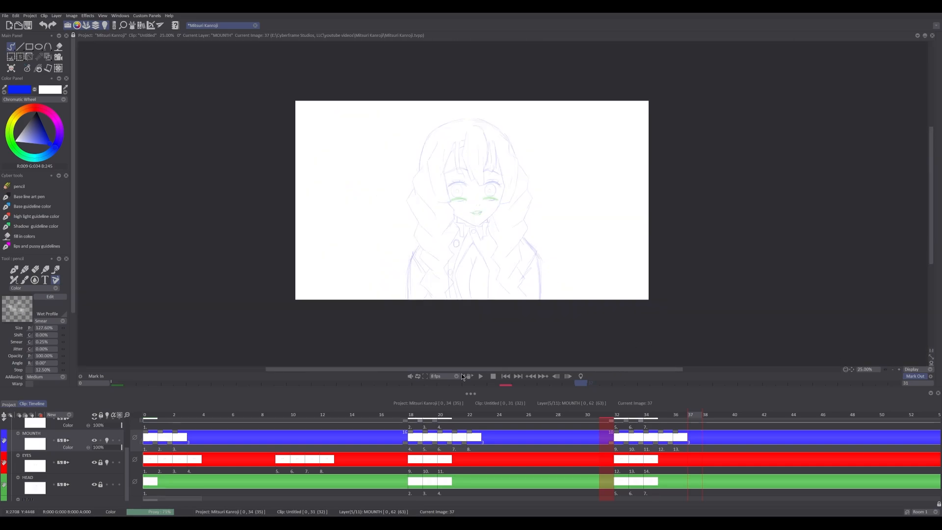
click(478, 377)
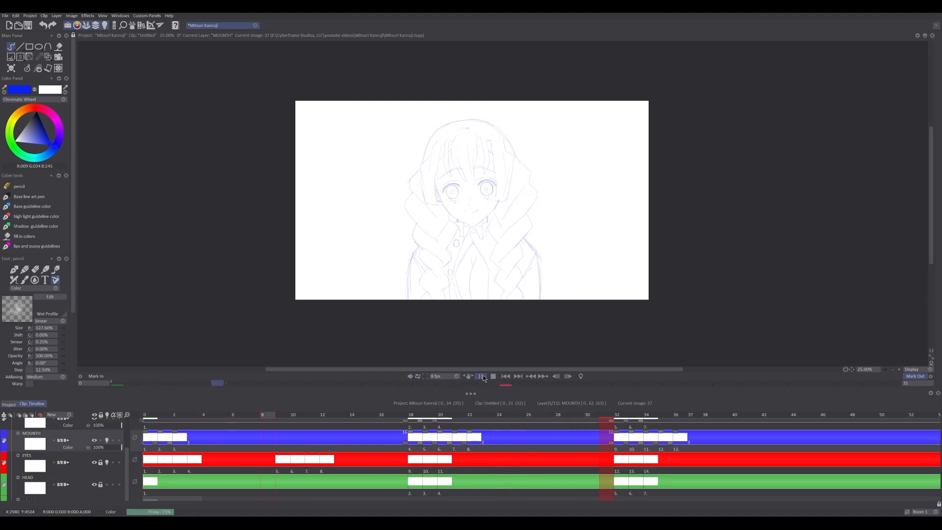
click(493, 375)
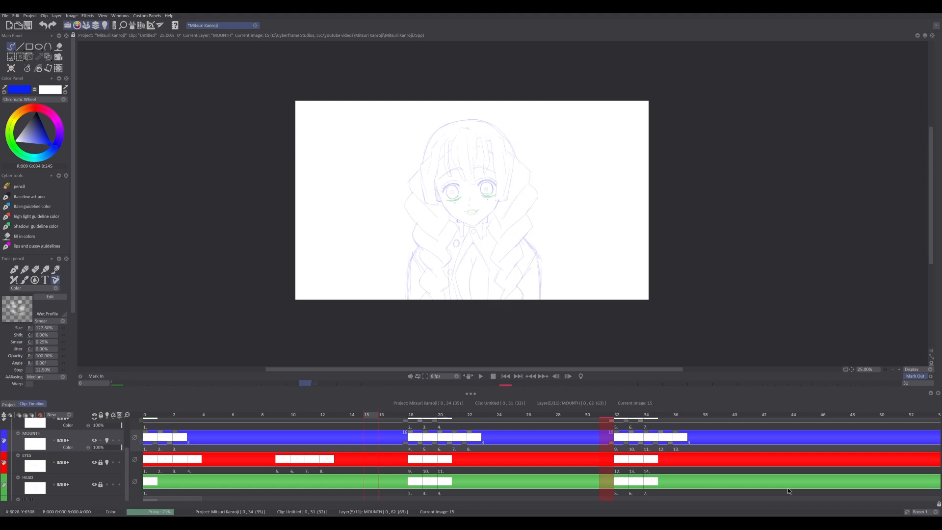
Turn off the clip's mark-out point at frame 31 and play the whole extended animation from frame 0.
drag(689, 415, 717, 408)
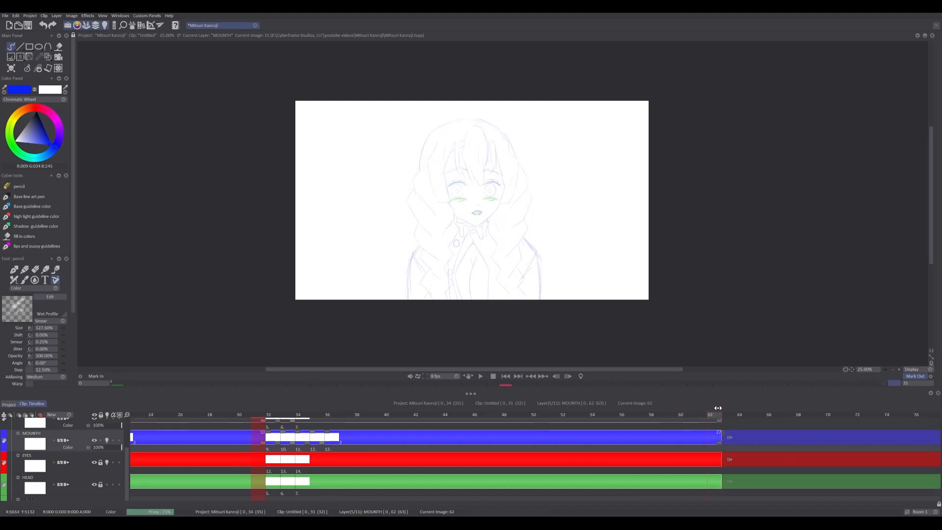
click(915, 376)
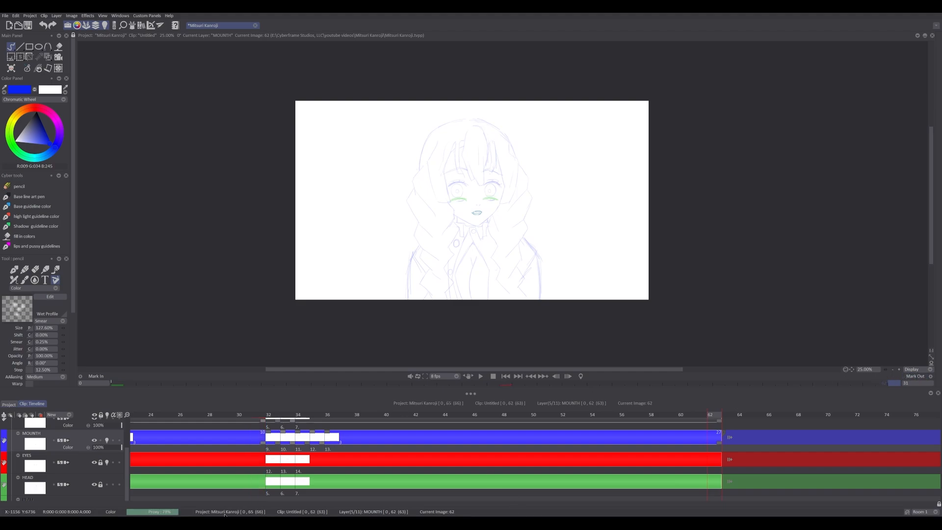
click(127, 414)
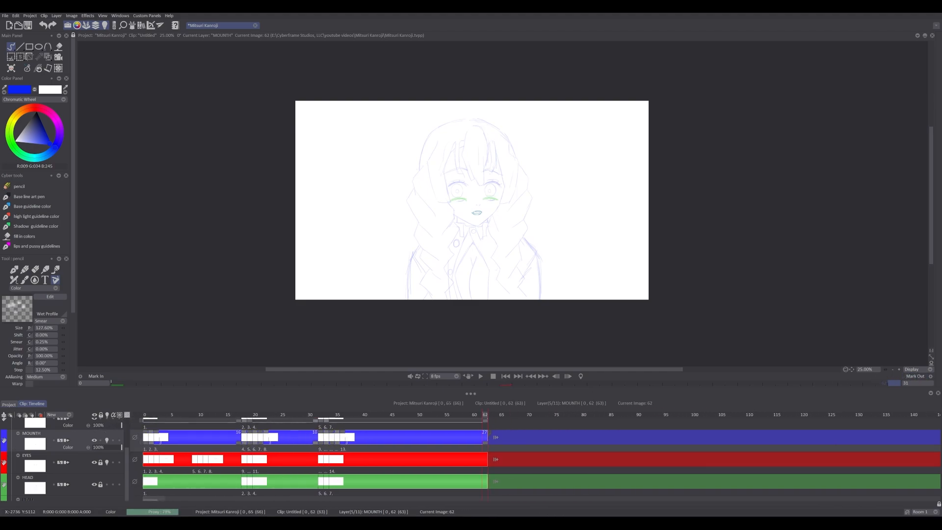
drag(160, 417, 127, 413)
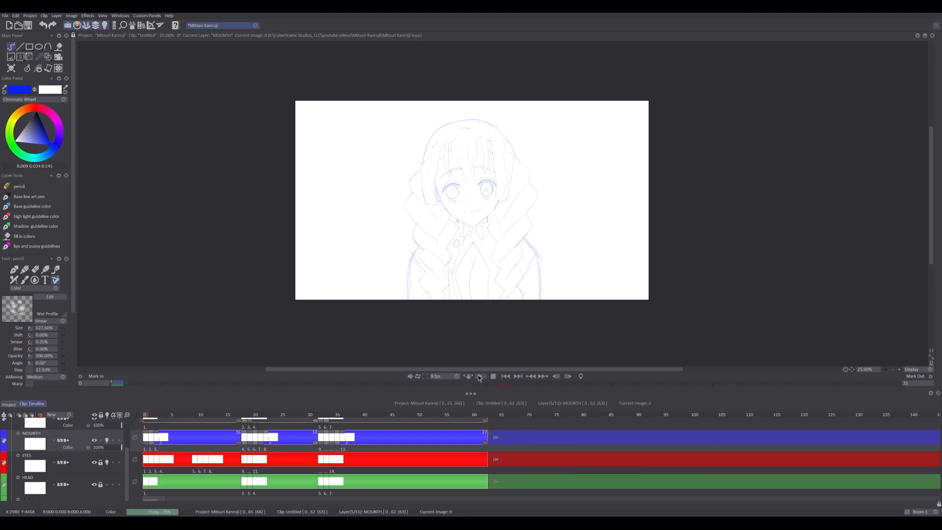
click(480, 376)
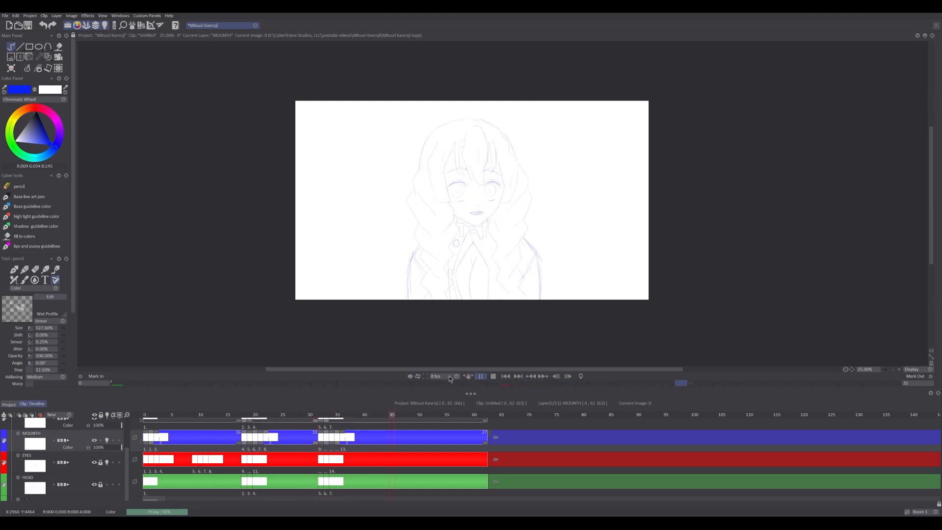
Play back the animation from the first frame with the character enlarged to check the eye and mouth motion, and stop the playback.
click(897, 370)
click(897, 369)
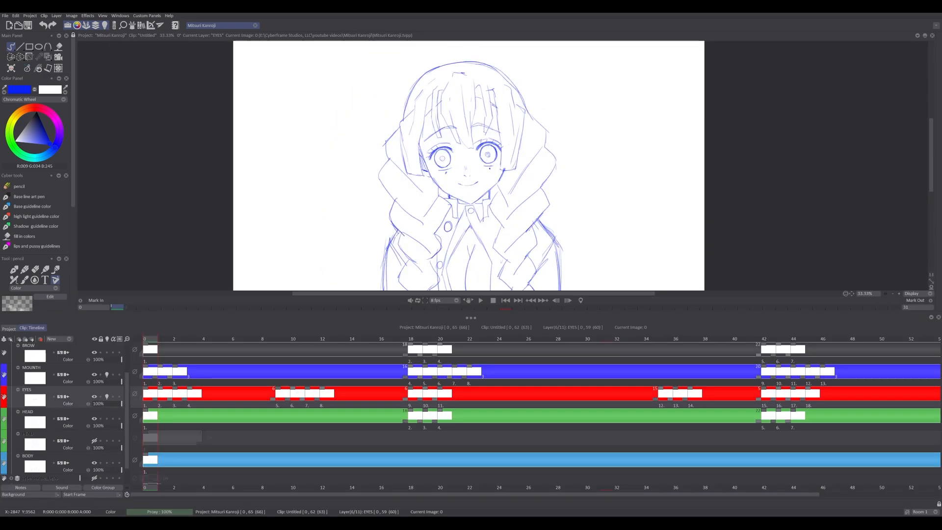
mouse_move(939, 294)
click(481, 300)
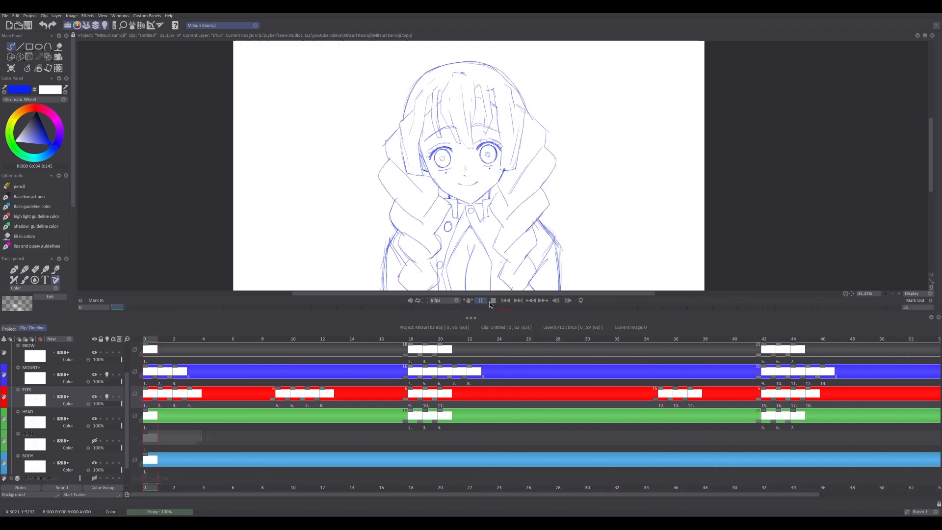
click(490, 303)
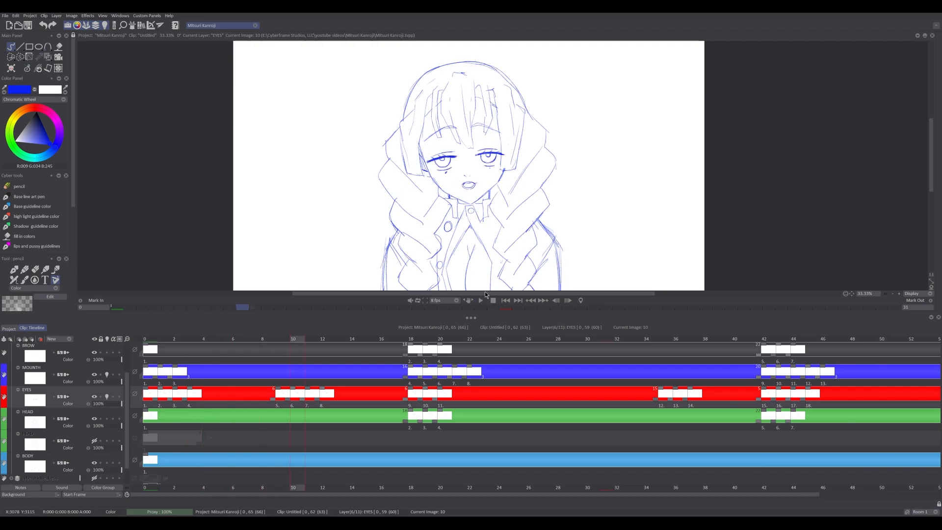